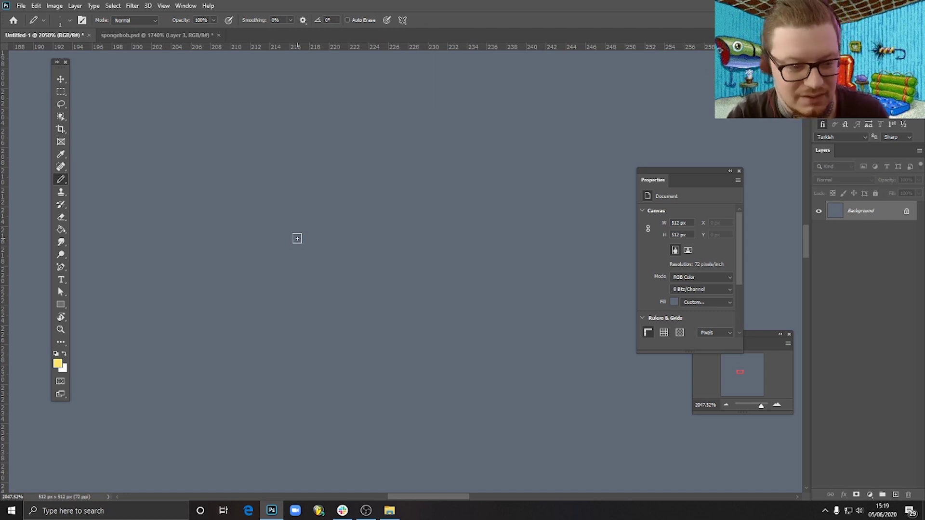
# Leave the foreground colour unchanged and add a new empty layer above the gray Background.
pyautogui.click(58, 364)
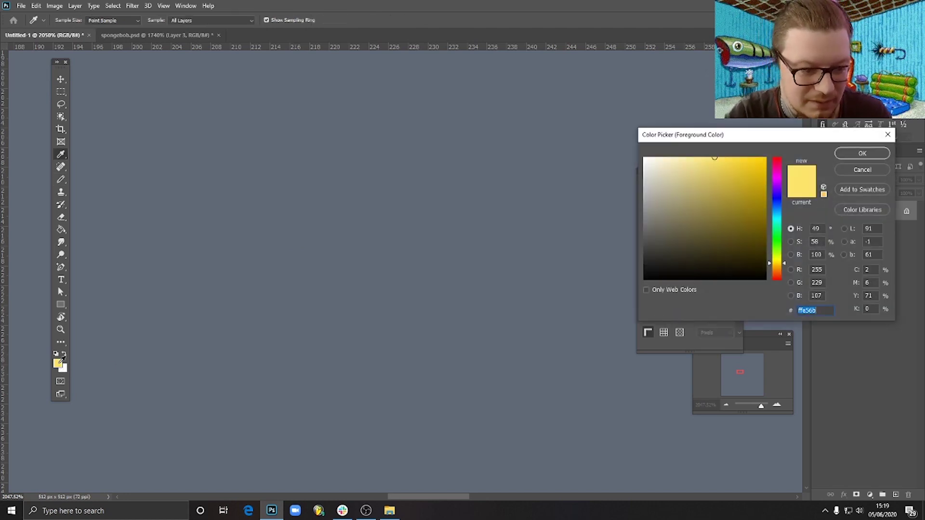
pyautogui.click(852, 155)
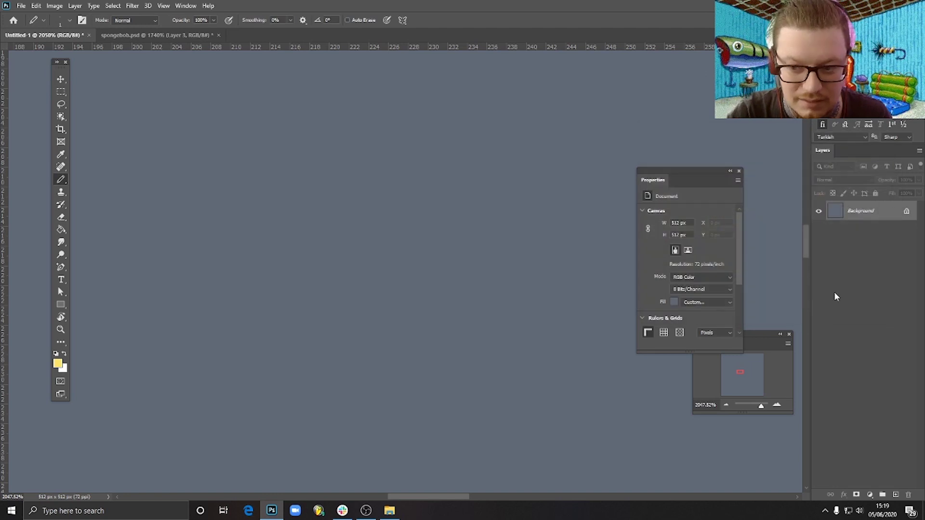
pyautogui.click(895, 494)
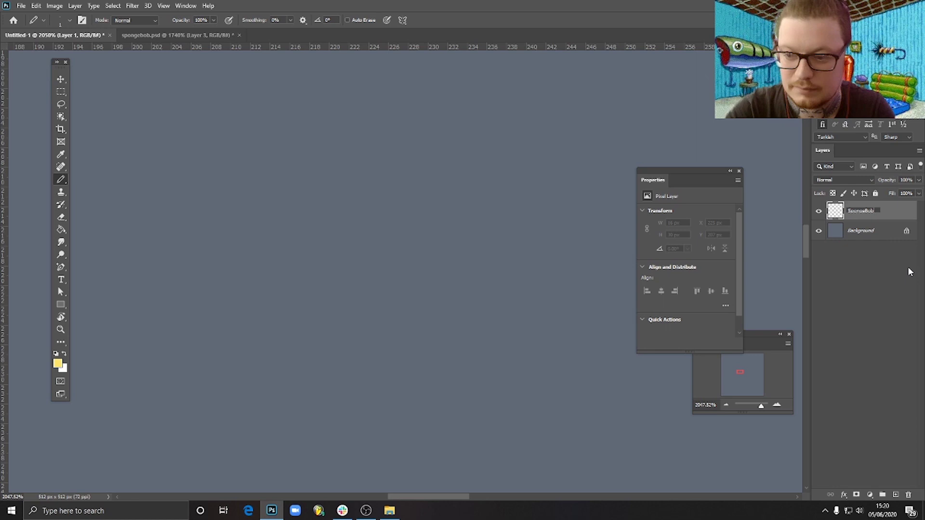
# Name the layer SpongeBob and nudge the foreground yellow's hue slightly brighter.
pyautogui.press('Return')
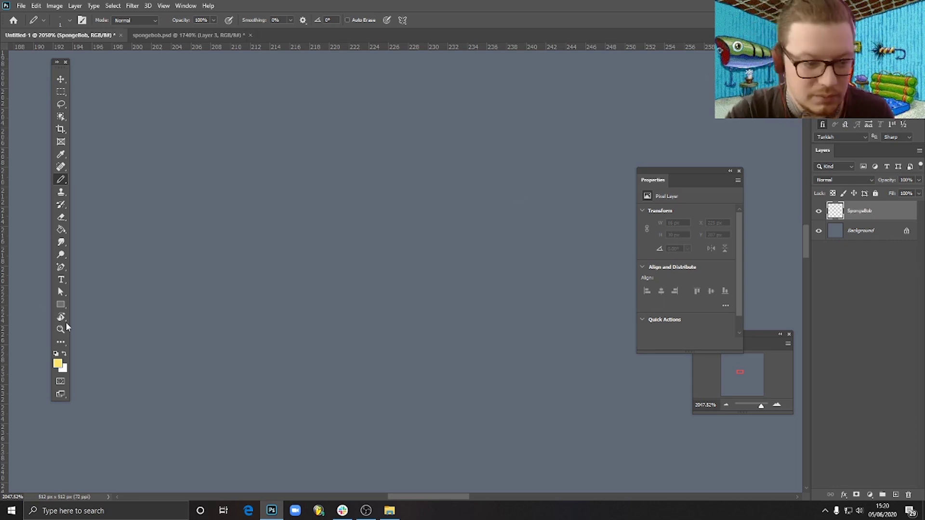
pyautogui.click(59, 364)
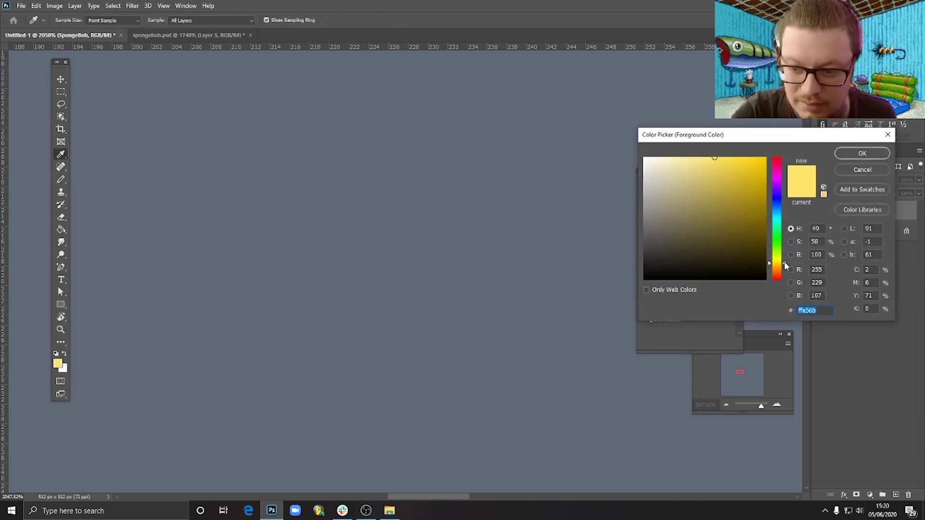
pyautogui.moveTo(783, 266)
pyautogui.mouseDown()
pyautogui.moveTo(787, 259)
pyautogui.moveTo(785, 266)
pyautogui.mouseUp()
# Accept the brighter yellow and pencil the body block's top, right and bottom edges.
pyautogui.click(862, 153)
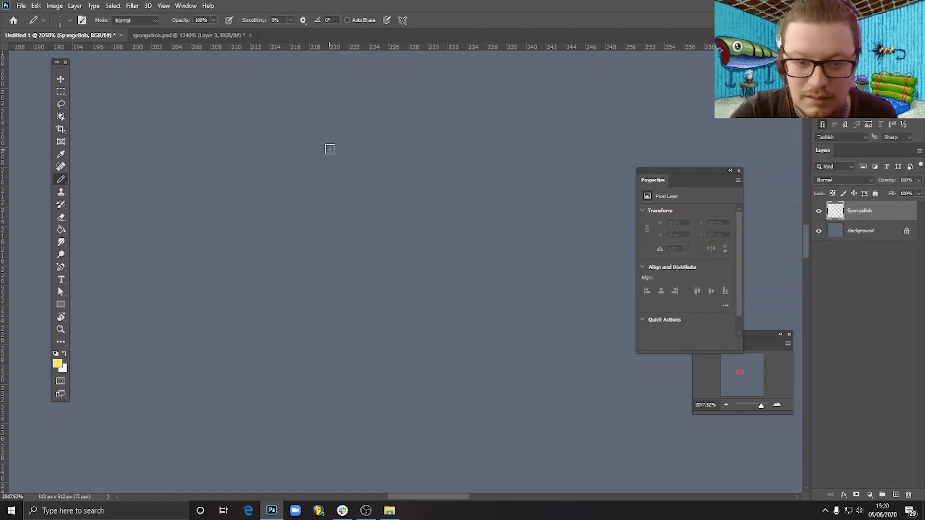
pyautogui.scroll(2, 336, 155)
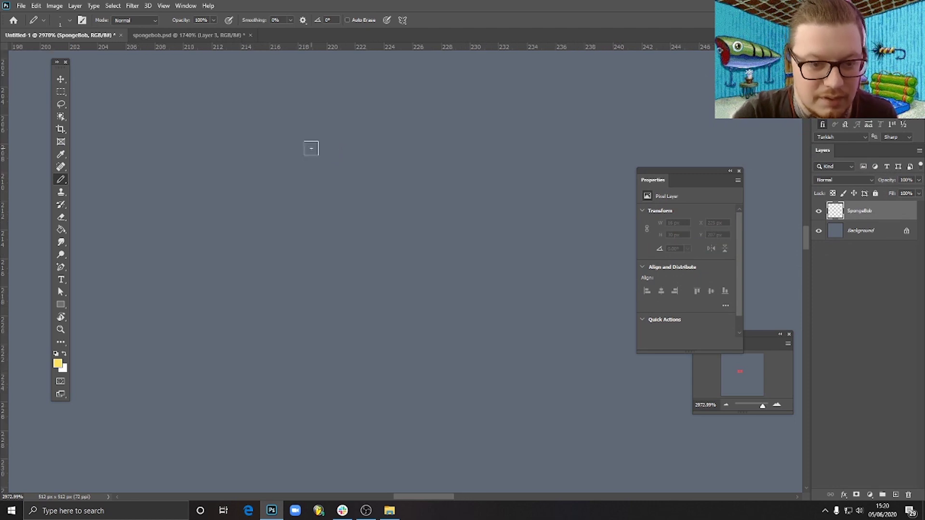
pyautogui.click(311, 149)
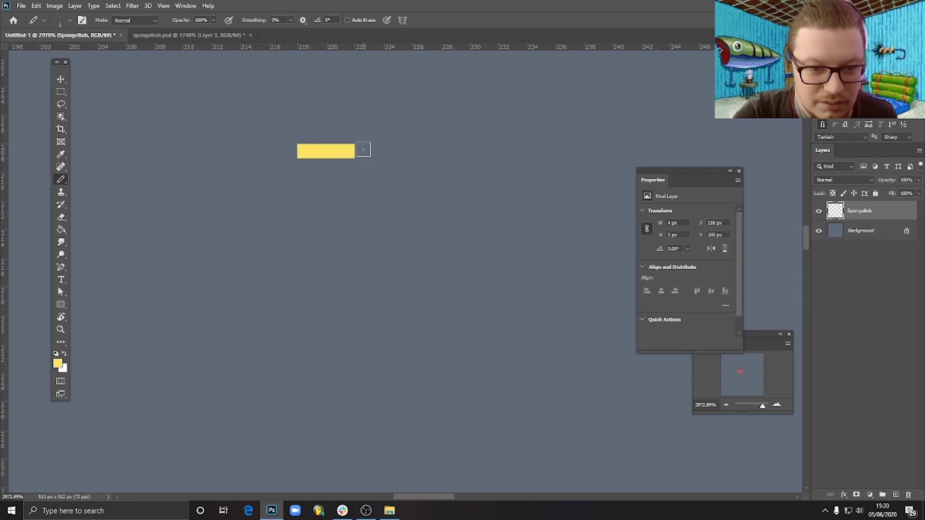
pyautogui.moveTo(363, 149)
pyautogui.mouseDown()
pyautogui.moveTo(419, 149)
pyautogui.moveTo(448, 209)
pyautogui.moveTo(455, 287)
pyautogui.mouseUp()
pyautogui.moveTo(460, 253); pyautogui.dragTo(460, 195)
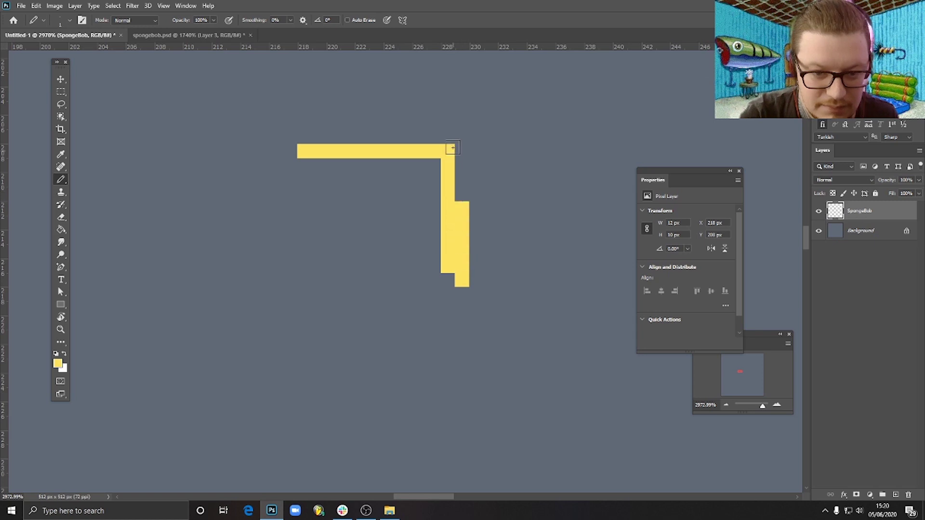
pyautogui.moveTo(458, 149); pyautogui.dragTo(463, 230)
pyautogui.moveTo(456, 285)
pyautogui.mouseDown()
pyautogui.moveTo(459, 327)
pyautogui.moveTo(289, 328)
pyautogui.moveTo(276, 159)
pyautogui.moveTo(295, 346)
pyautogui.mouseUp()
# Fill the left side of the yellow block and erase stray pixels at its lower left.
pyautogui.press('e')
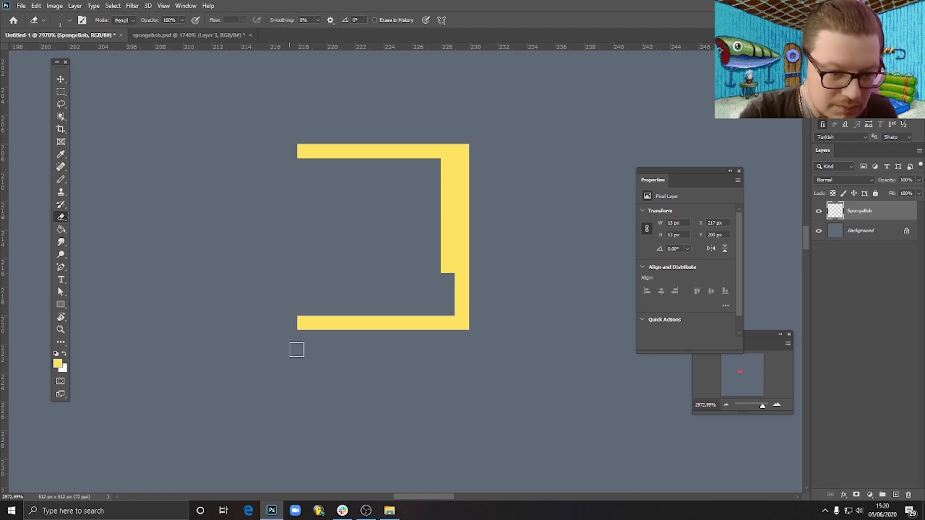
pyautogui.press('b')
pyautogui.moveTo(304, 151)
pyautogui.mouseDown()
pyautogui.moveTo(314, 313)
pyautogui.moveTo(435, 289)
pyautogui.moveTo(427, 307)
pyautogui.moveTo(406, 300)
pyautogui.moveTo(306, 308)
pyautogui.moveTo(420, 305)
pyautogui.moveTo(422, 240)
pyautogui.moveTo(323, 300)
pyautogui.moveTo(326, 313)
pyautogui.moveTo(318, 279)
pyautogui.moveTo(342, 217)
pyautogui.moveTo(341, 160)
pyautogui.moveTo(408, 168)
pyautogui.moveTo(342, 247)
pyautogui.moveTo(388, 235)
pyautogui.moveTo(438, 194)
pyautogui.moveTo(426, 176)
pyautogui.moveTo(437, 149)
pyautogui.moveTo(383, 184)
pyautogui.moveTo(344, 251)
pyautogui.mouseUp()
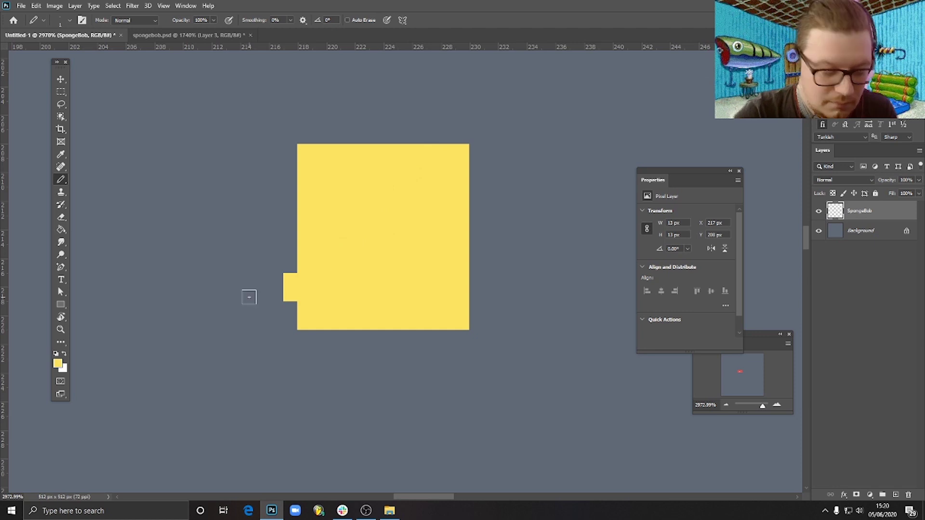
pyautogui.press('e')
pyautogui.moveTo(289, 280)
pyautogui.mouseDown()
pyautogui.moveTo(304, 324)
pyautogui.moveTo(316, 310)
pyautogui.moveTo(376, 297)
pyautogui.moveTo(355, 234)
pyautogui.mouseUp()
pyautogui.press('b')
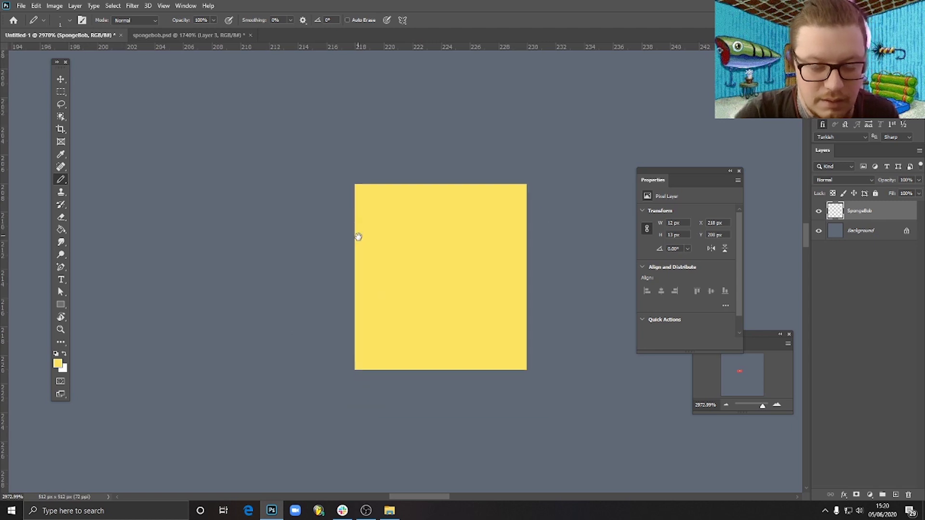
# Set the foreground to tan (d7a968) and pencil a two-pixel strip down the body's left edge.
pyautogui.click(59, 364)
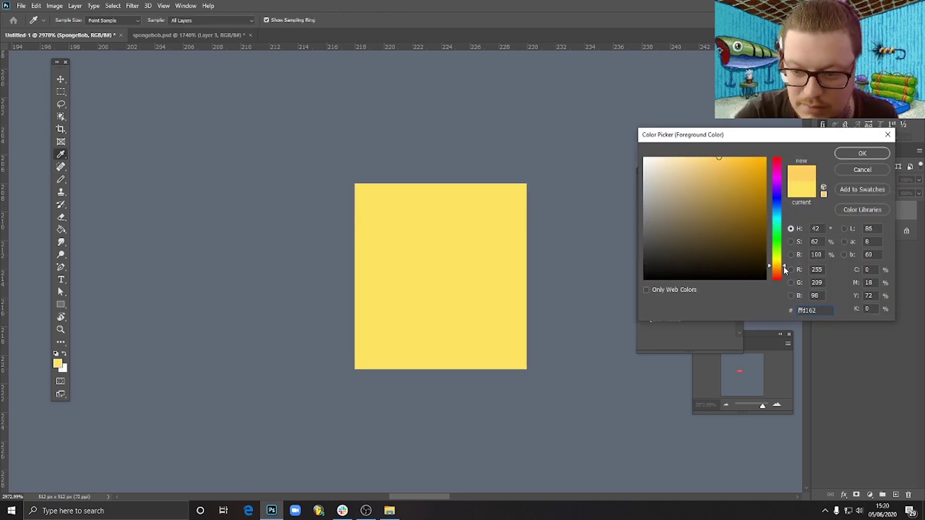
pyautogui.click(784, 270)
pyautogui.click(708, 175)
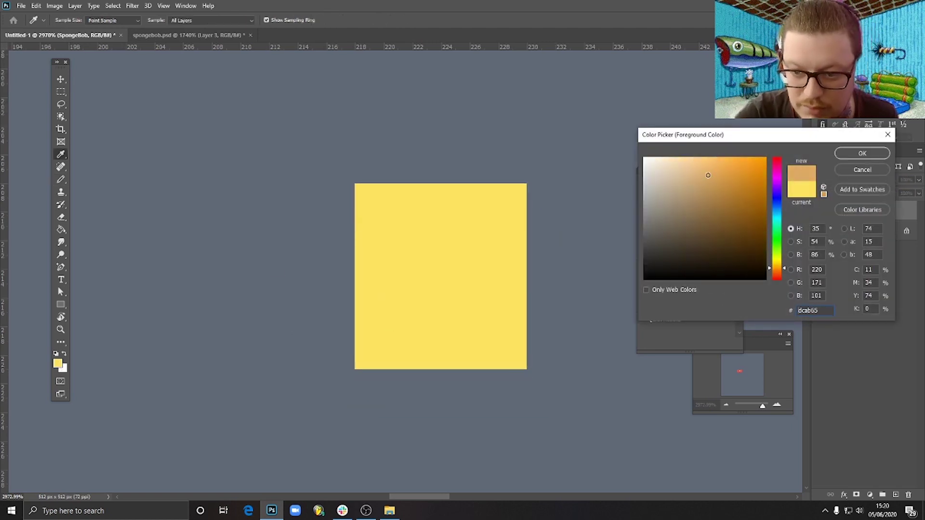
pyautogui.click(862, 154)
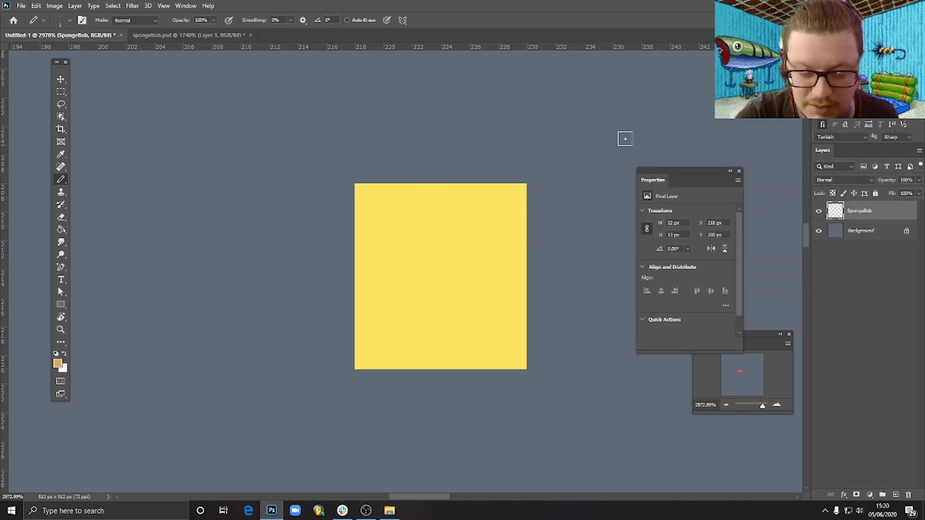
pyautogui.moveTo(347, 201)
pyautogui.mouseDown()
pyautogui.moveTo(348, 359)
pyautogui.moveTo(323, 361)
pyautogui.moveTo(319, 258)
pyautogui.moveTo(330, 201)
pyautogui.moveTo(332, 355)
pyautogui.mouseUp()
pyautogui.moveTo(328, 212)
pyautogui.mouseDown()
pyautogui.moveTo(316, 192)
pyautogui.moveTo(307, 349)
pyautogui.mouseUp()
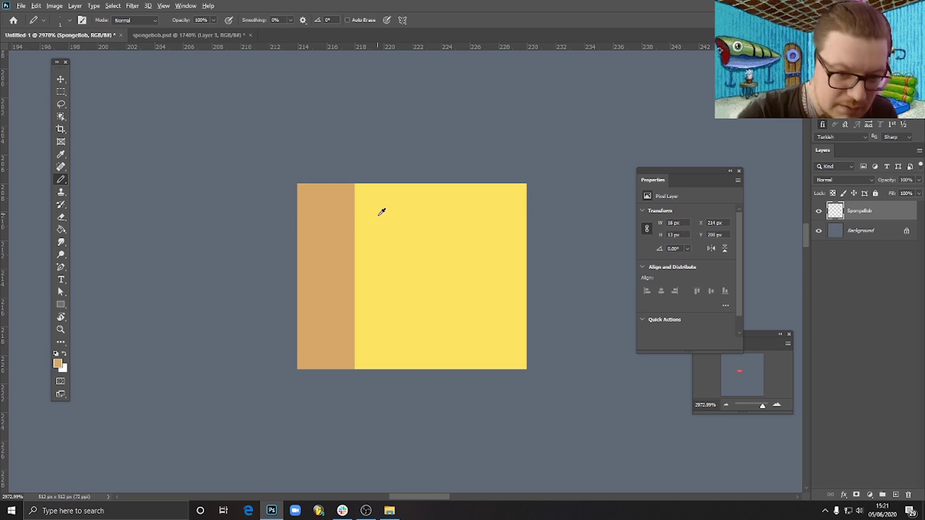
# Extend the yellow body up one row and carry the tan strip to the top, filling gaps.
pyautogui.moveTo(367, 176)
pyautogui.mouseDown()
pyautogui.moveTo(358, 155)
pyautogui.moveTo(492, 153)
pyautogui.moveTo(510, 158)
pyautogui.moveTo(514, 178)
pyautogui.moveTo(518, 156)
pyautogui.moveTo(385, 169)
pyautogui.moveTo(506, 175)
pyautogui.mouseUp()
pyautogui.keyDown('alt'); pyautogui.click(322, 202); pyautogui.keyUp('alt')
pyautogui.moveTo(334, 161)
pyautogui.mouseDown()
pyautogui.moveTo(332, 147)
pyautogui.moveTo(311, 147)
pyautogui.moveTo(307, 157)
pyautogui.mouseUp()
pyautogui.click(347, 147)
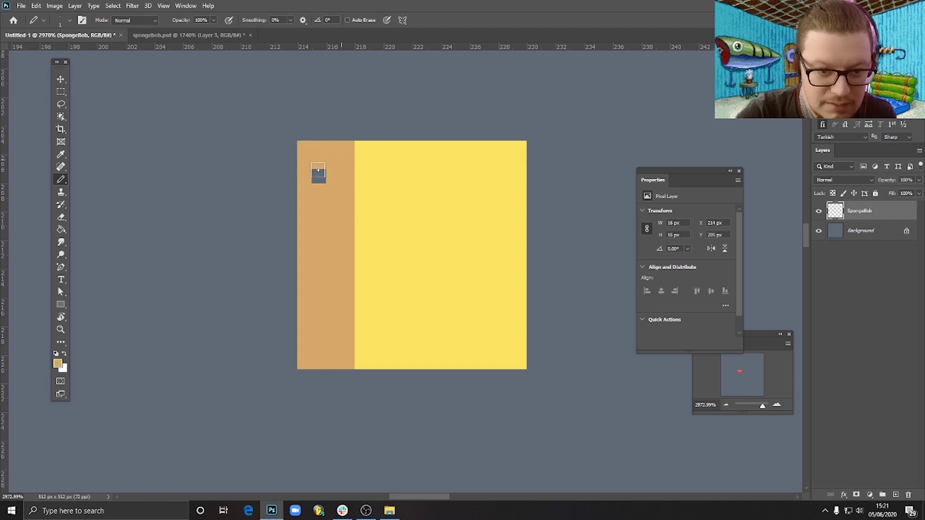
pyautogui.click(318, 176)
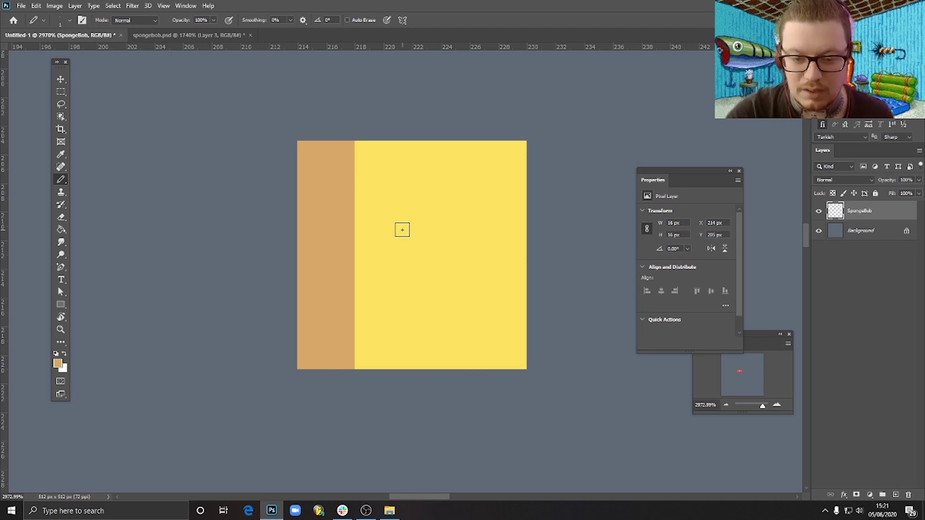
pyautogui.moveTo(405, 230); pyautogui.dragTo(423, 250)
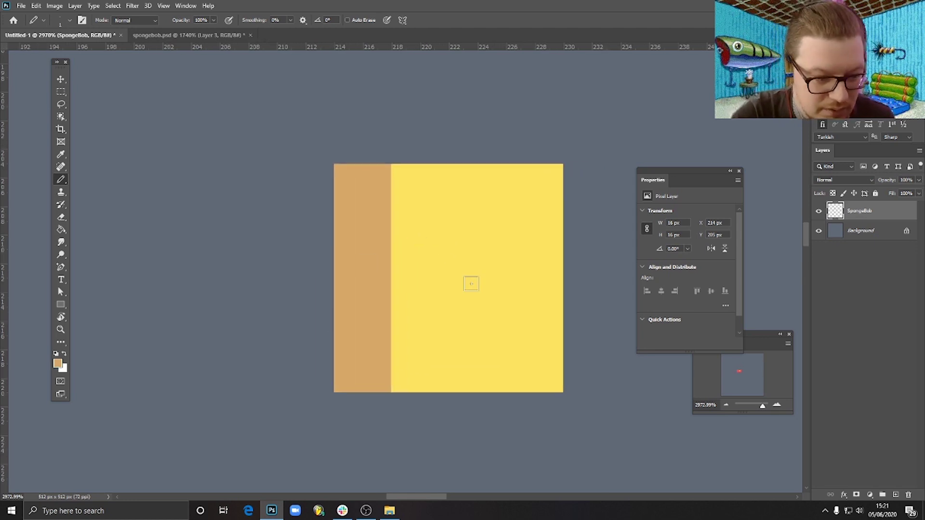
# Pick a pale cyan-tinted white and pencil a row under the yellow body.
pyautogui.click(58, 364)
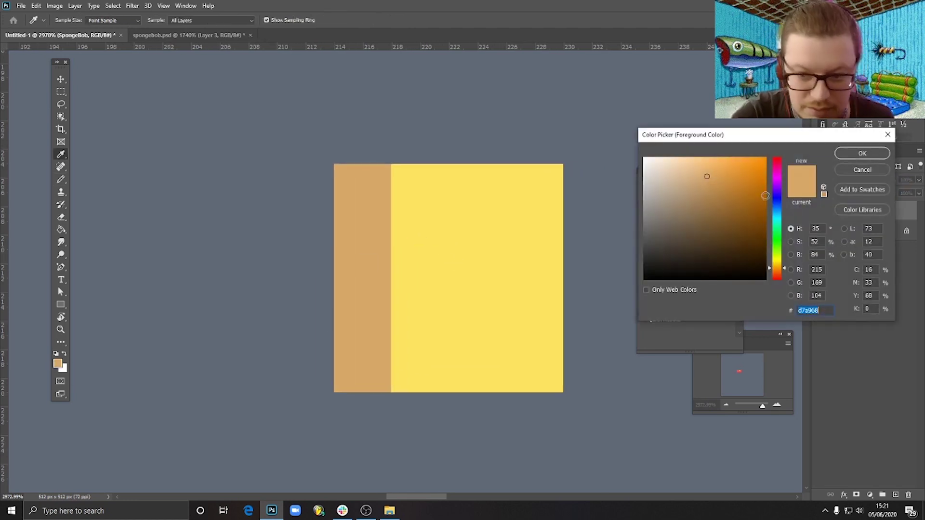
pyautogui.click(660, 158)
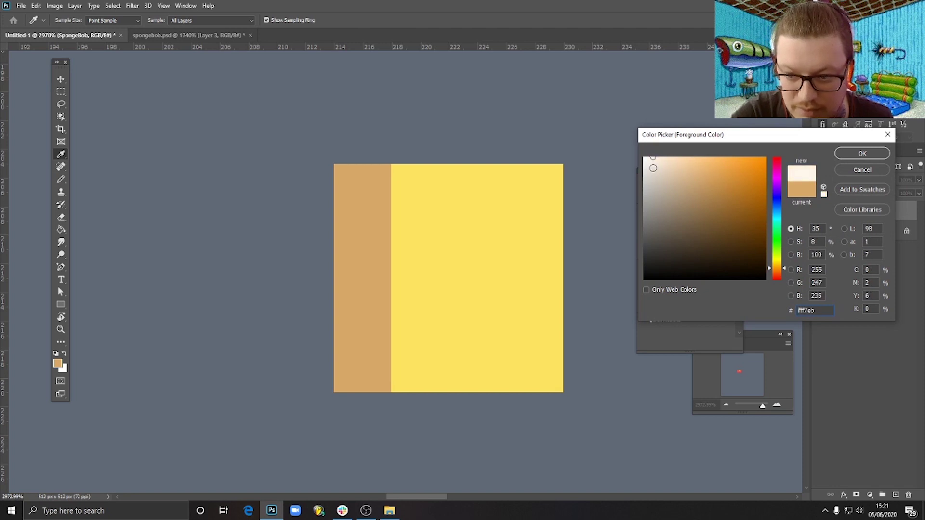
pyautogui.click(649, 164)
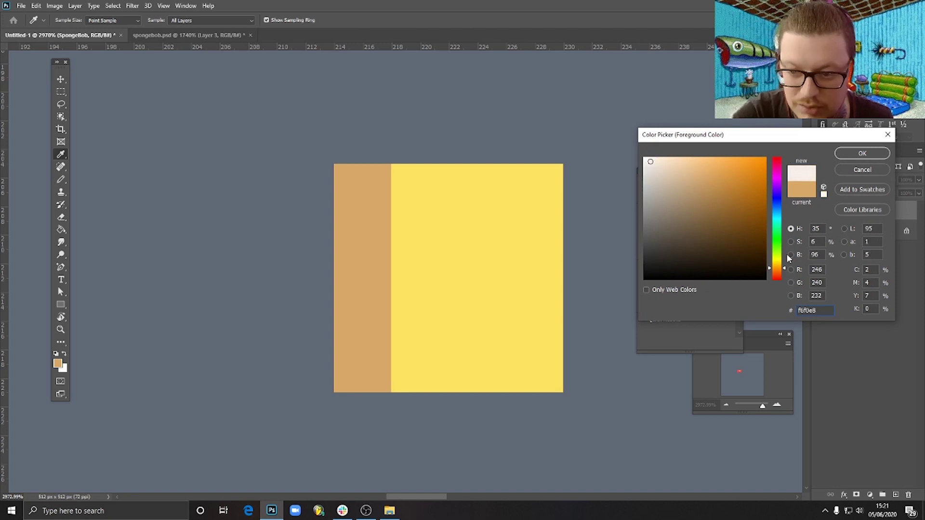
pyautogui.moveTo(778, 240); pyautogui.dragTo(782, 218)
pyautogui.click(862, 154)
pyautogui.press('b')
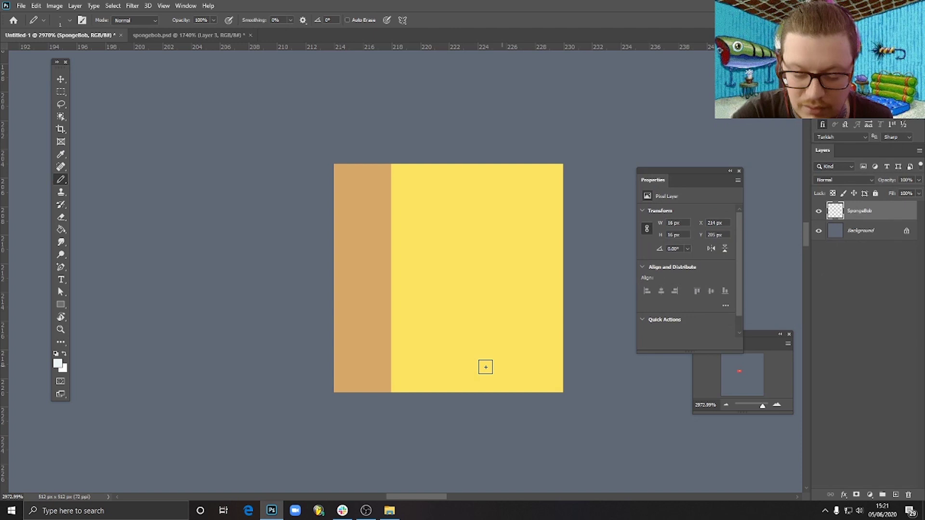
pyautogui.moveTo(389, 401); pyautogui.dragTo(549, 406)
# Pick a light blue and pencil a row under the tan column.
pyautogui.click(58, 364)
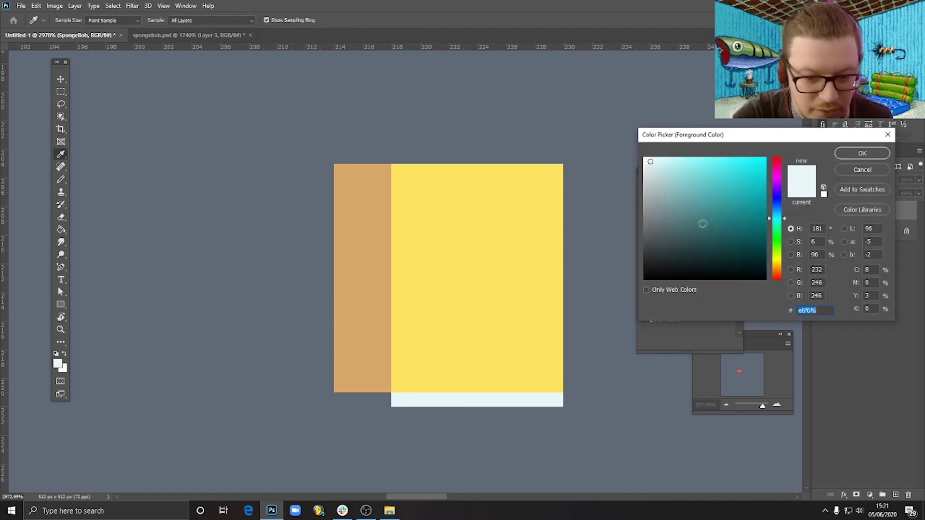
pyautogui.moveTo(671, 174); pyautogui.dragTo(681, 186)
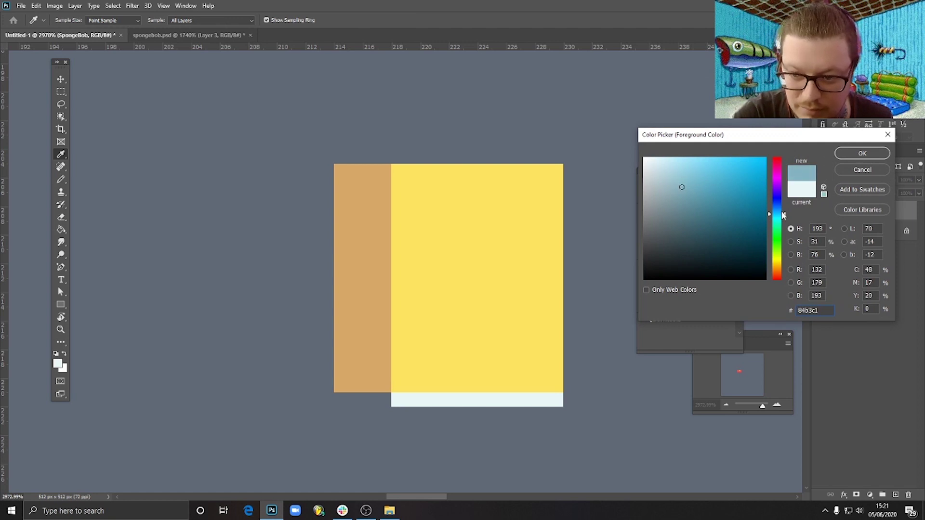
pyautogui.moveTo(785, 214); pyautogui.dragTo(785, 212)
pyautogui.click(672, 175)
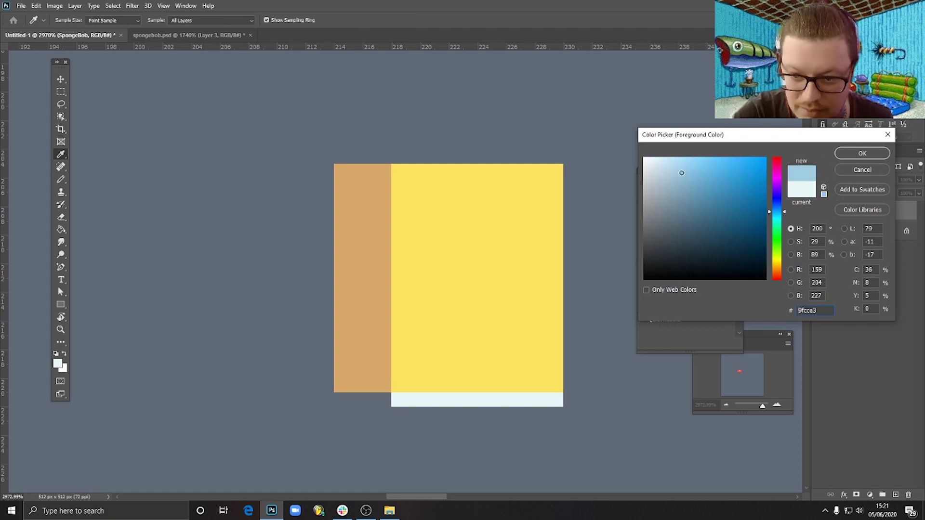
pyautogui.click(840, 156)
pyautogui.press('b')
pyautogui.moveTo(387, 399); pyautogui.dragTo(343, 400)
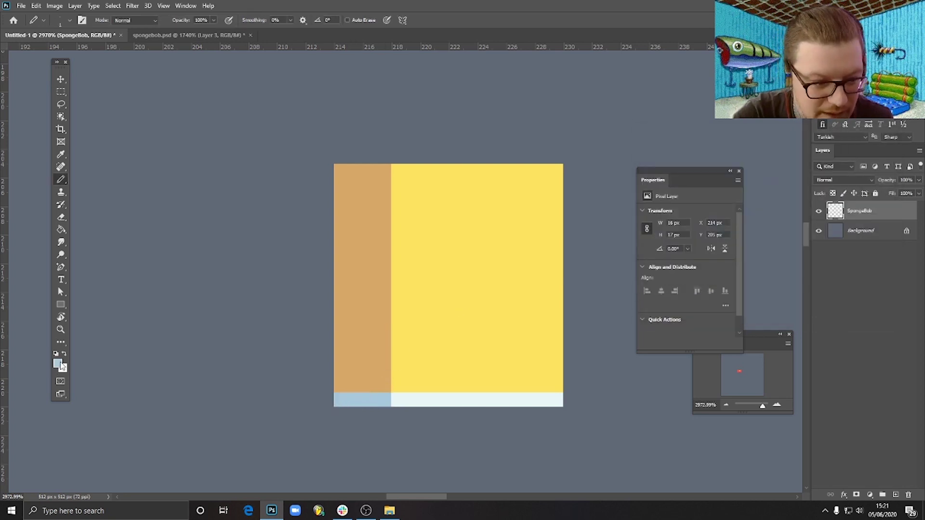
# Pick a muted reddish brown and paint a band below the pale strip.
pyautogui.click(58, 364)
pyautogui.moveTo(776, 256); pyautogui.dragTo(769, 279)
pyautogui.moveTo(695, 226); pyautogui.dragTo(693, 193)
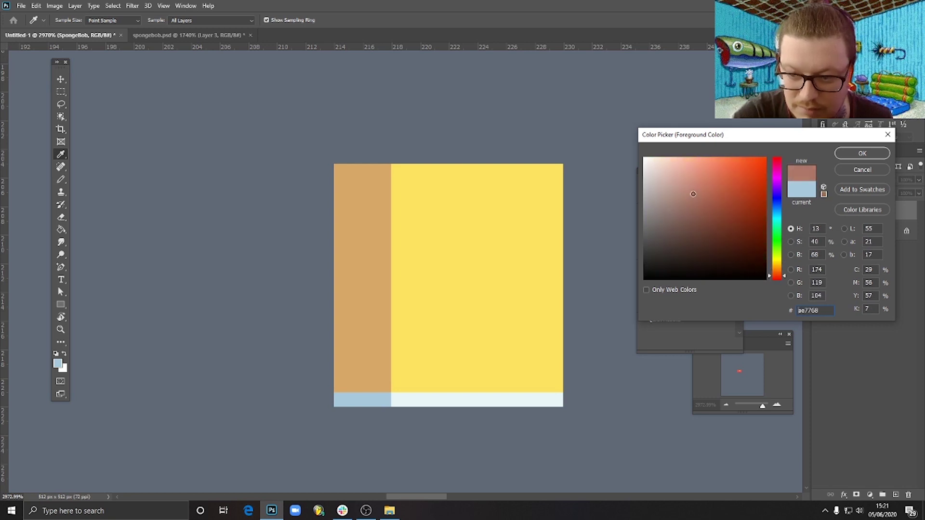
pyautogui.click(862, 153)
pyautogui.moveTo(397, 416)
pyautogui.mouseDown()
pyautogui.moveTo(412, 427)
pyautogui.moveTo(559, 419)
pyautogui.moveTo(417, 417)
pyautogui.mouseUp()
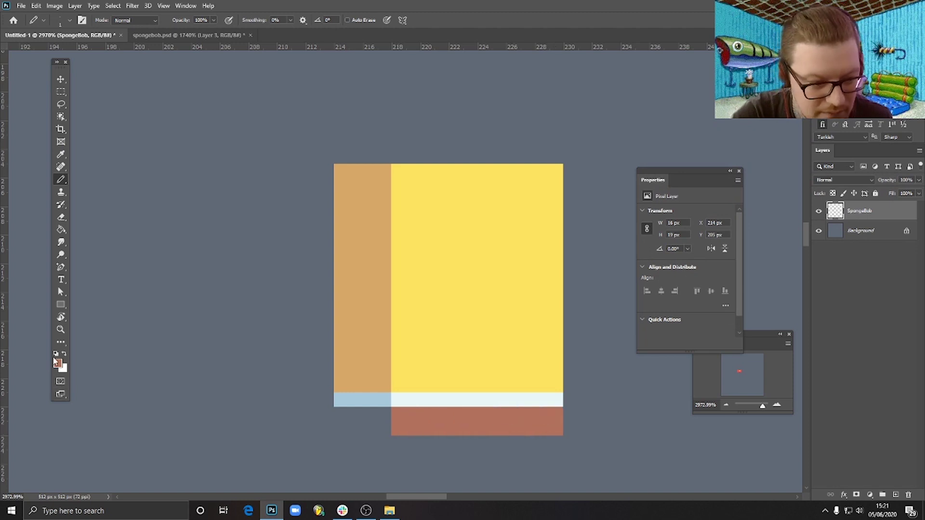
# Set a darker brown (876359) as the foreground for shading the band's left end.
pyautogui.click(56, 362)
pyautogui.moveTo(722, 213); pyautogui.dragTo(684, 216)
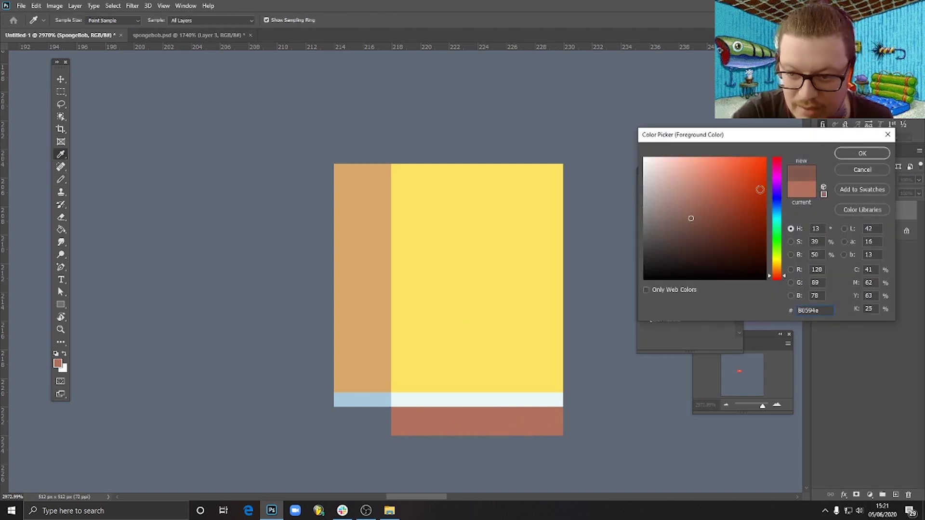
pyautogui.click(862, 154)
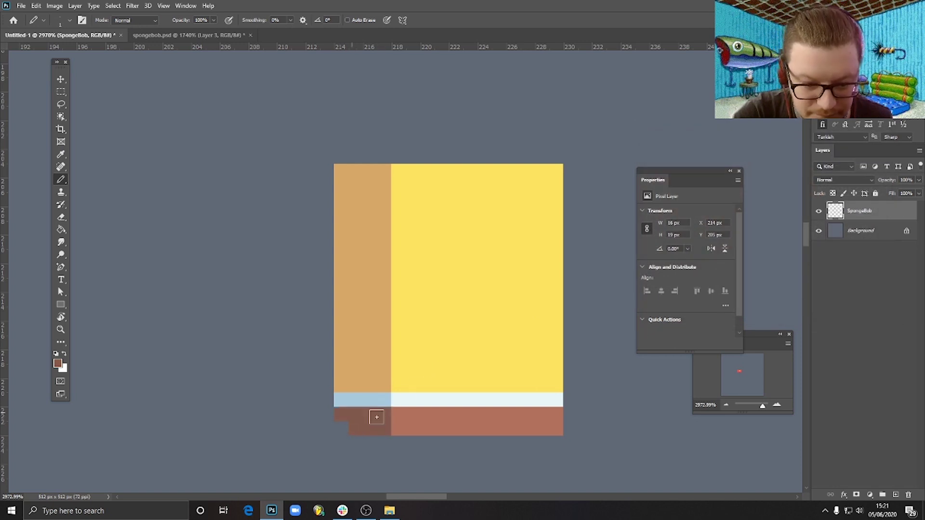
pyautogui.scroll(-6, 530, 275)
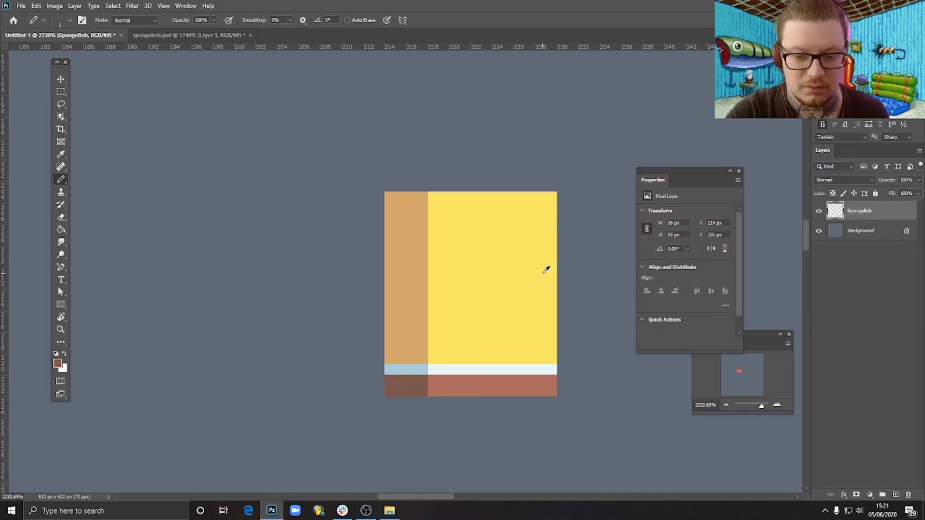
pyautogui.scroll(3, 510, 294)
pyautogui.scroll(2, 516, 291)
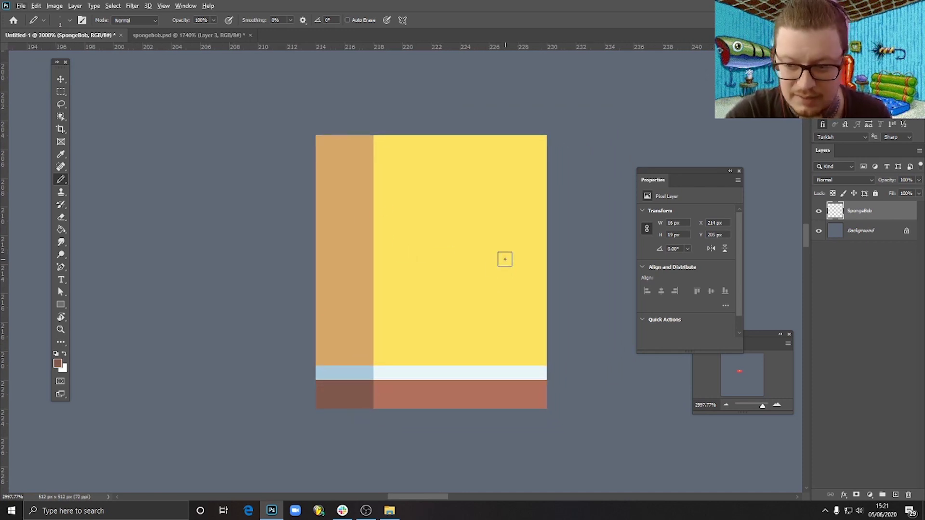
# Pencil two pale near-white square eyes on the yellow face.
pyautogui.keyDown('alt'); pyautogui.click(357, 251); pyautogui.keyUp('alt')
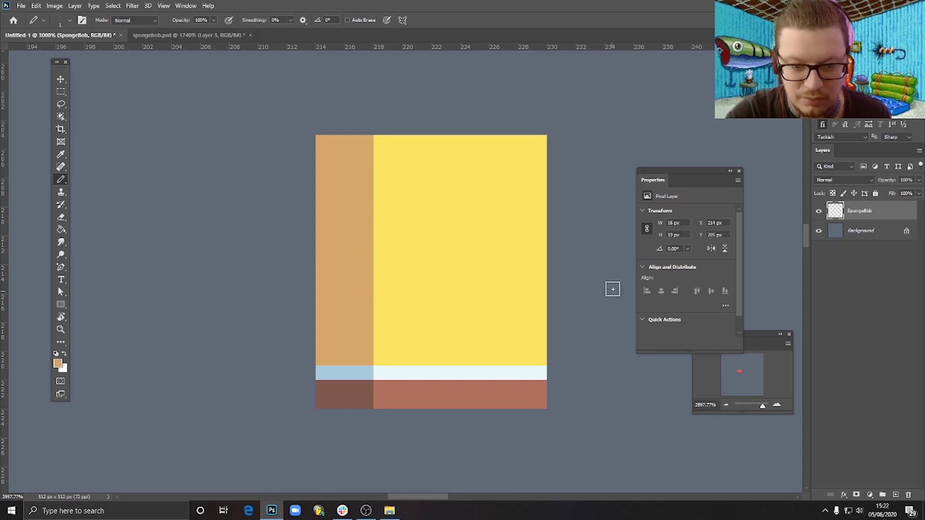
pyautogui.keyDown('alt'); pyautogui.click(419, 364); pyautogui.keyUp('alt')
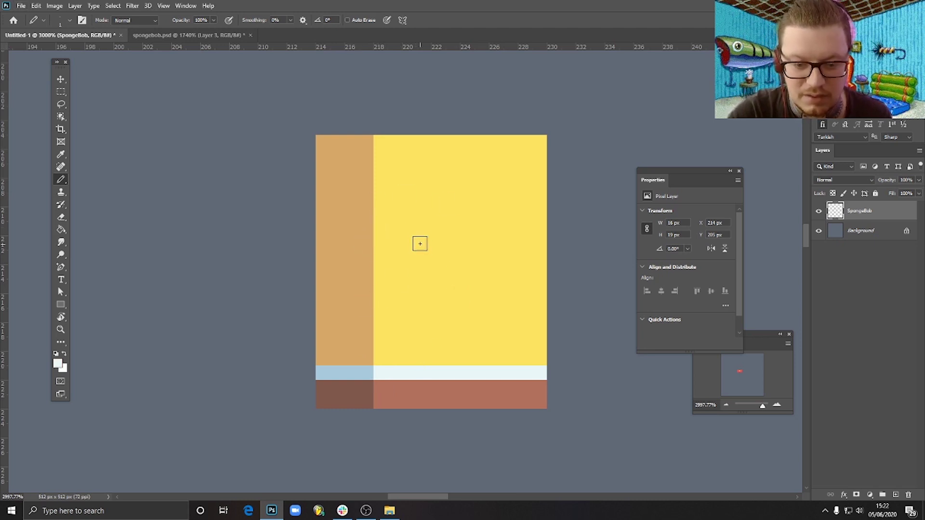
pyautogui.moveTo(419, 239)
pyautogui.mouseDown()
pyautogui.moveTo(437, 230)
pyautogui.moveTo(412, 243)
pyautogui.moveTo(413, 229)
pyautogui.moveTo(440, 231)
pyautogui.moveTo(449, 266)
pyautogui.mouseUp()
pyautogui.moveTo(510, 228)
pyautogui.mouseDown()
pyautogui.moveTo(518, 260)
pyautogui.moveTo(503, 250)
pyautogui.moveTo(496, 271)
pyautogui.moveTo(482, 245)
pyautogui.moveTo(488, 269)
pyautogui.moveTo(513, 269)
pyautogui.mouseUp()
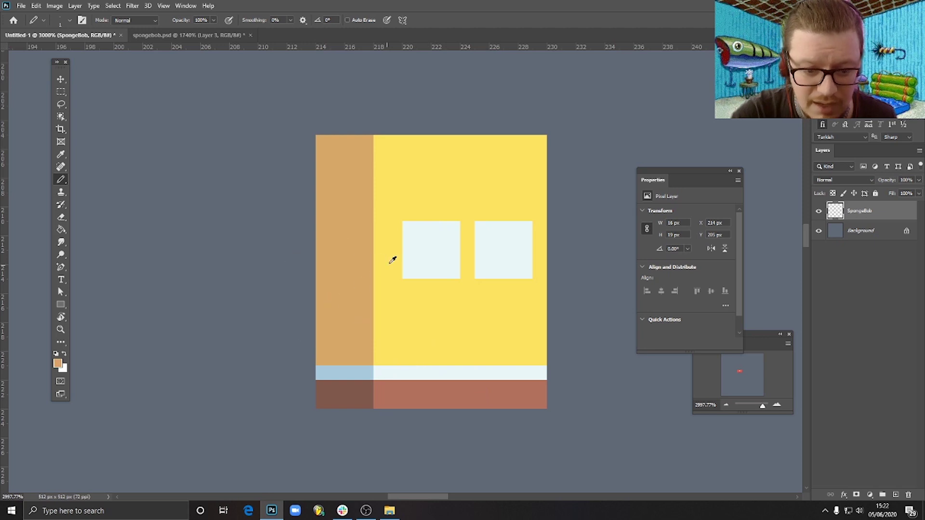
# Paint tan between, beside and above the eyes, then shift the foreground hue toward purple.
pyautogui.moveTo(469, 230); pyautogui.dragTo(469, 266)
pyautogui.moveTo(396, 224)
pyautogui.mouseDown()
pyautogui.moveTo(395, 267)
pyautogui.moveTo(379, 264)
pyautogui.moveTo(380, 225)
pyautogui.mouseUp()
pyautogui.moveTo(539, 227); pyautogui.dragTo(536, 269)
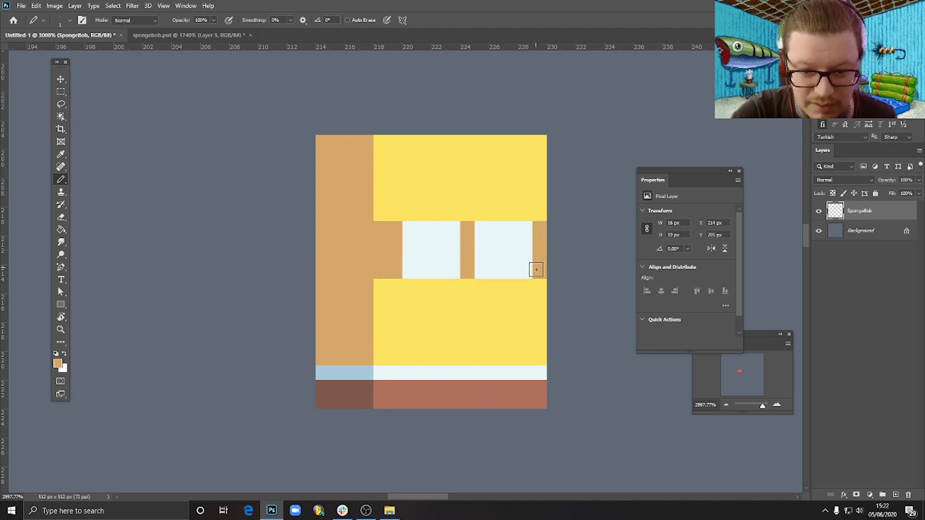
pyautogui.moveTo(384, 213); pyautogui.dragTo(533, 211)
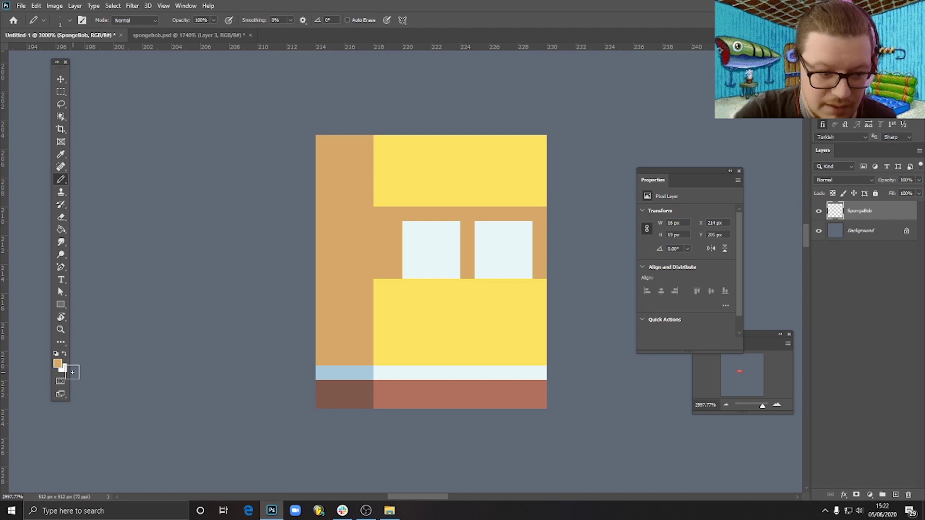
pyautogui.click(58, 365)
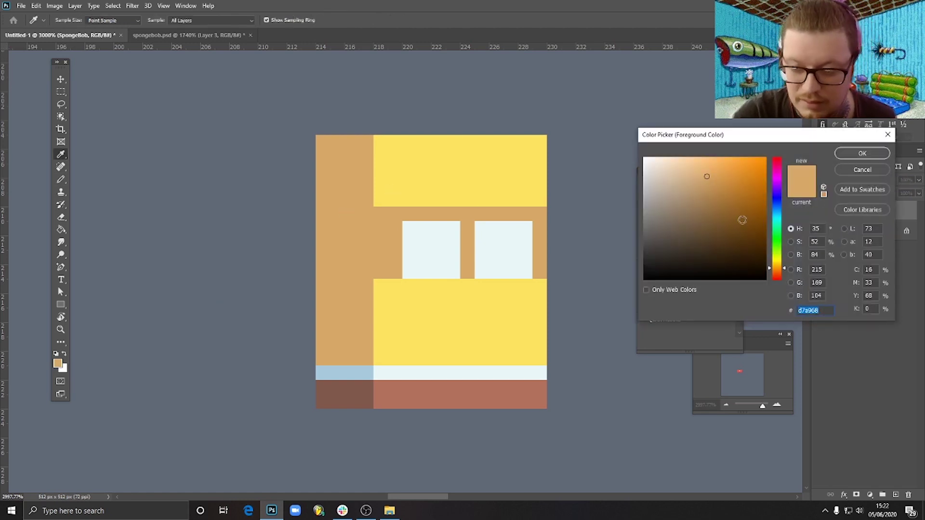
pyautogui.moveTo(781, 224); pyautogui.dragTo(780, 189)
# Set a dark bluish purple and pencil lash pixels above both eyes and at their outer corners.
pyautogui.moveTo(703, 199); pyautogui.dragTo(687, 233)
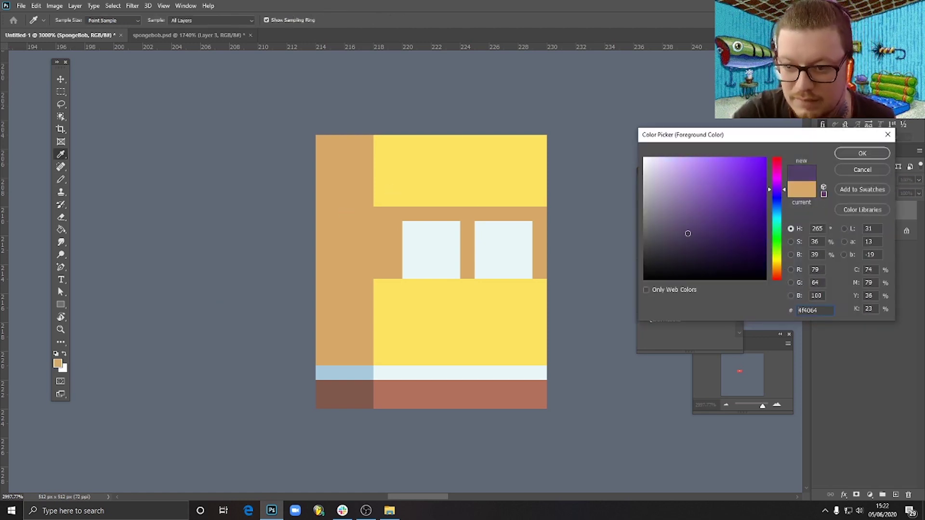
pyautogui.click(776, 193)
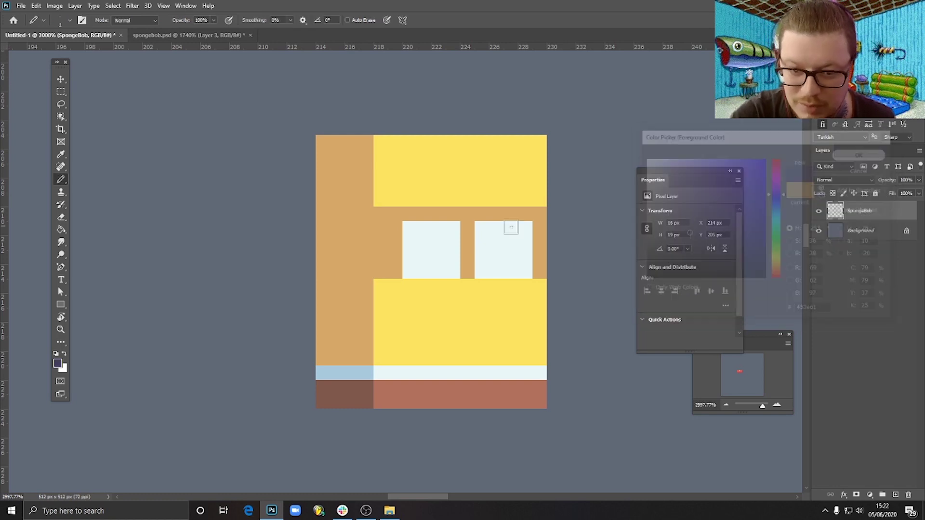
pyautogui.click(395, 228)
pyautogui.moveTo(409, 213); pyautogui.dragTo(424, 213)
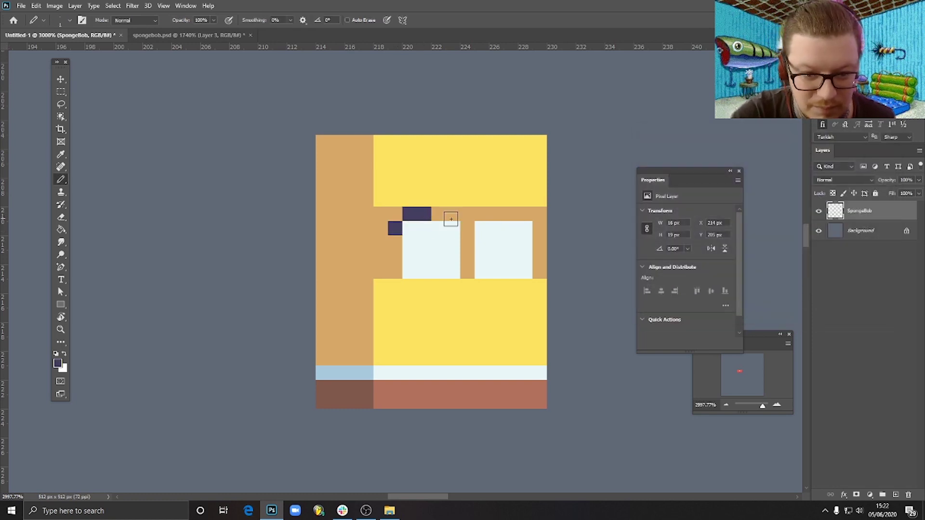
pyautogui.moveTo(511, 213); pyautogui.dragTo(525, 213)
pyautogui.click(539, 228)
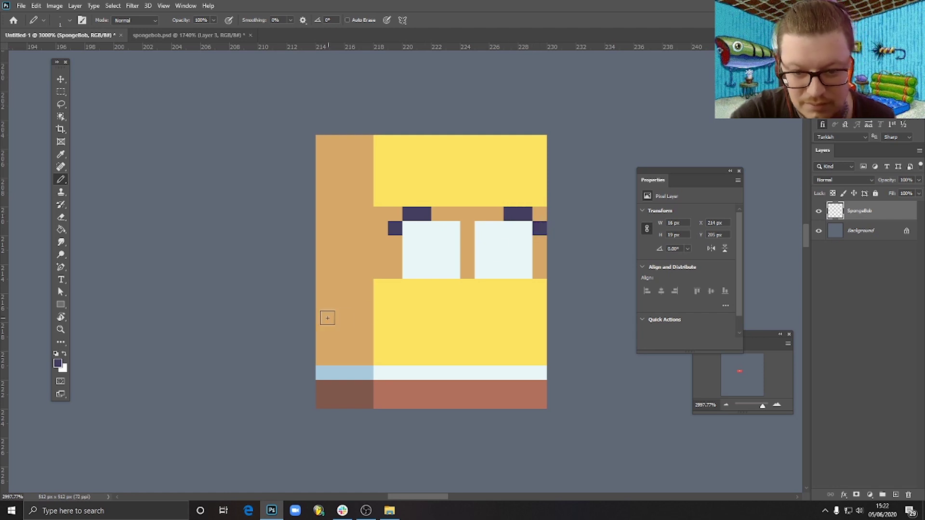
# Widen the figure one column on the right, sampling tan, yellow, white and brown to match.
pyautogui.scroll(-6, 499, 297)
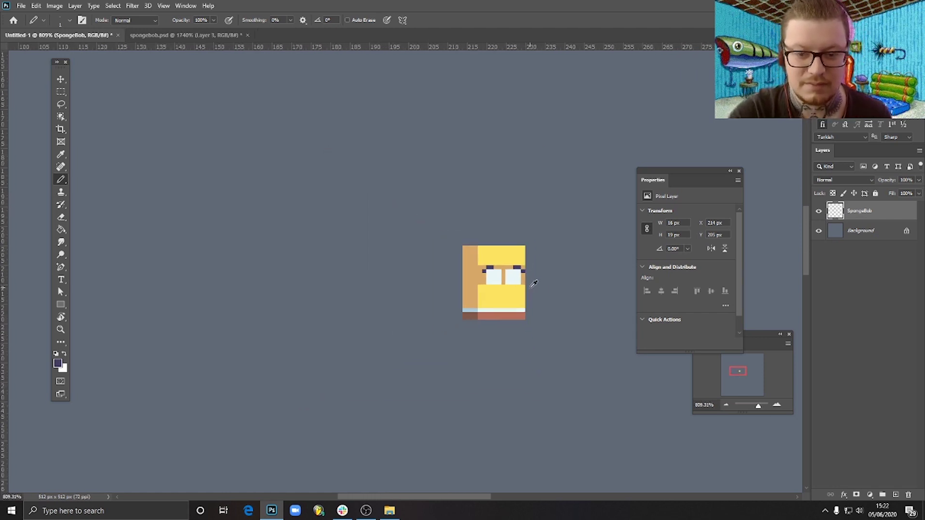
pyautogui.scroll(4, 530, 267)
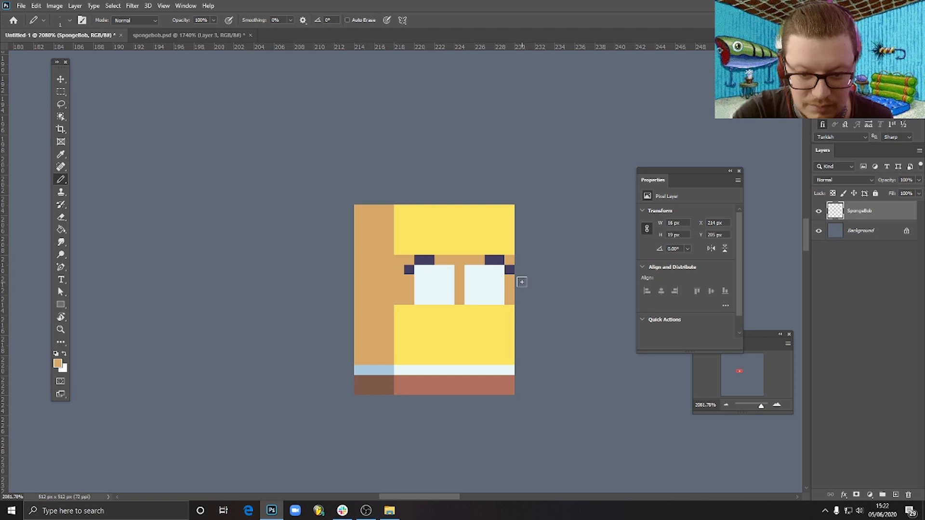
pyautogui.moveTo(520, 272)
pyautogui.mouseDown()
pyautogui.moveTo(518, 298)
pyautogui.moveTo(519, 259)
pyautogui.mouseUp()
pyautogui.keyDown('alt'); pyautogui.click(518, 241); pyautogui.keyUp('alt')
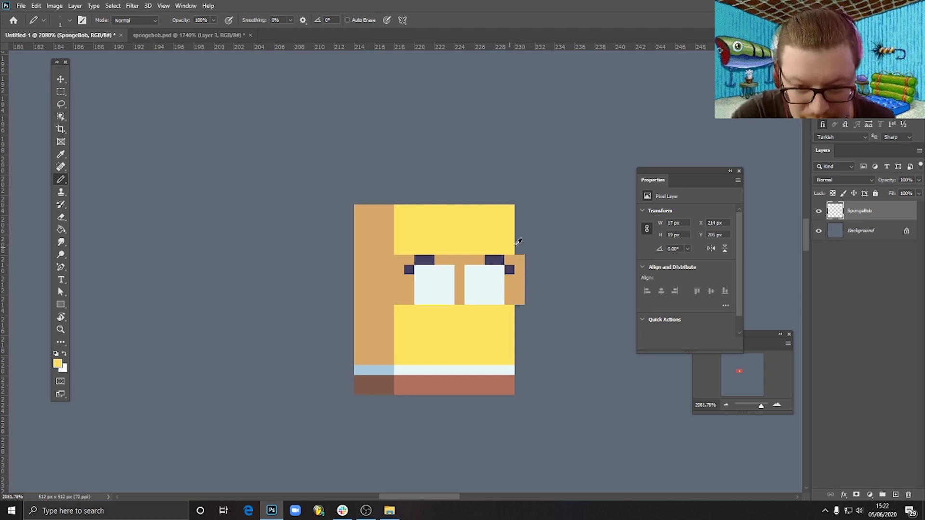
pyautogui.moveTo(521, 211); pyautogui.dragTo(519, 249)
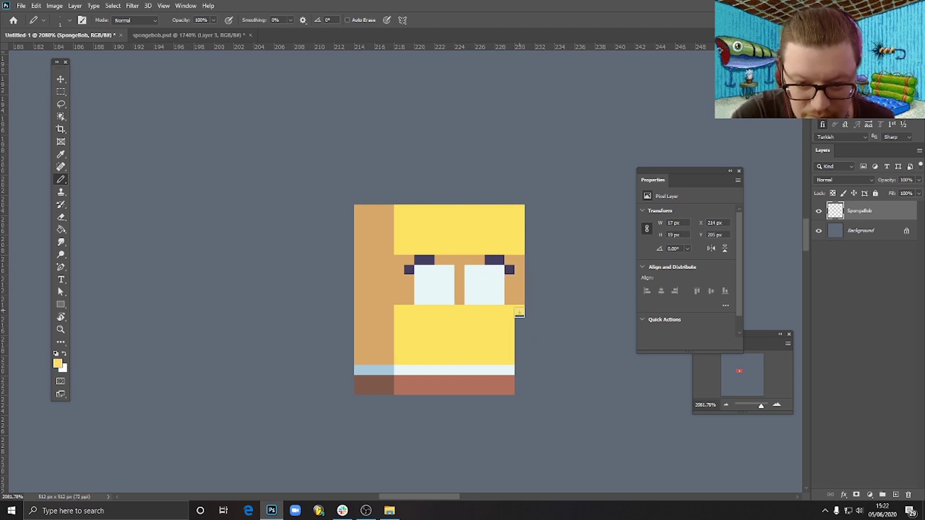
pyautogui.moveTo(518, 312); pyautogui.dragTo(519, 363)
pyautogui.keyDown('alt'); pyautogui.click(514, 369); pyautogui.keyUp('alt')
pyautogui.click(519, 370)
pyautogui.keyDown('alt'); pyautogui.click(505, 384); pyautogui.keyUp('alt')
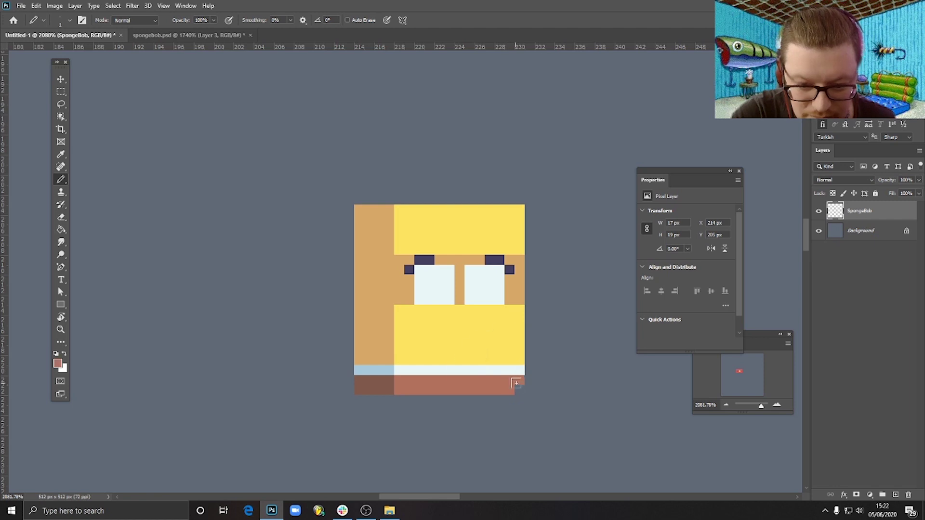
pyautogui.click(518, 389)
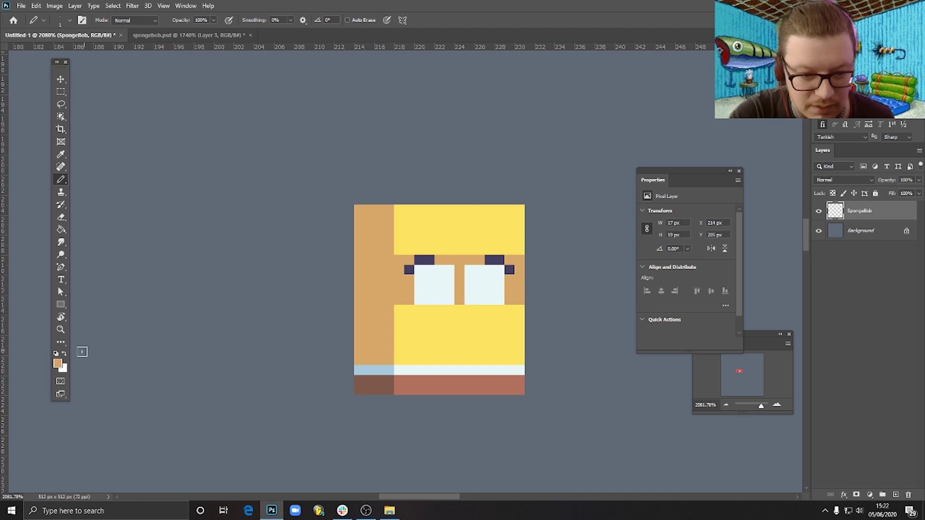
# Pick a bright pink and paint a cheek below each eye.
pyautogui.click(61, 365)
pyautogui.click(776, 164)
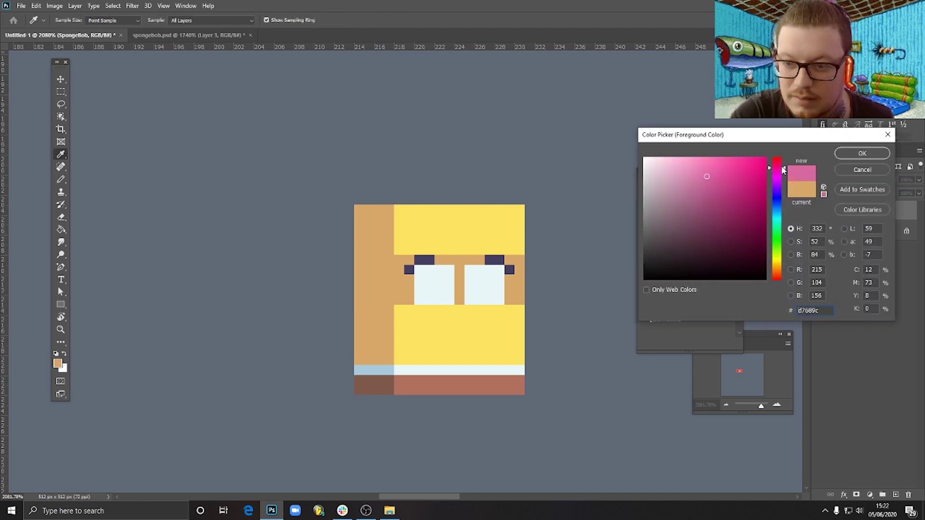
pyautogui.click(720, 159)
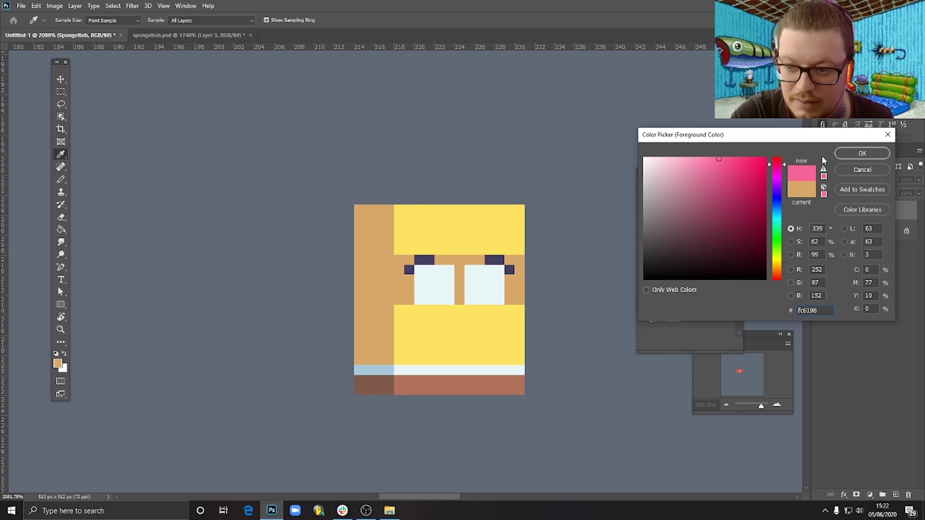
pyautogui.press('Return')
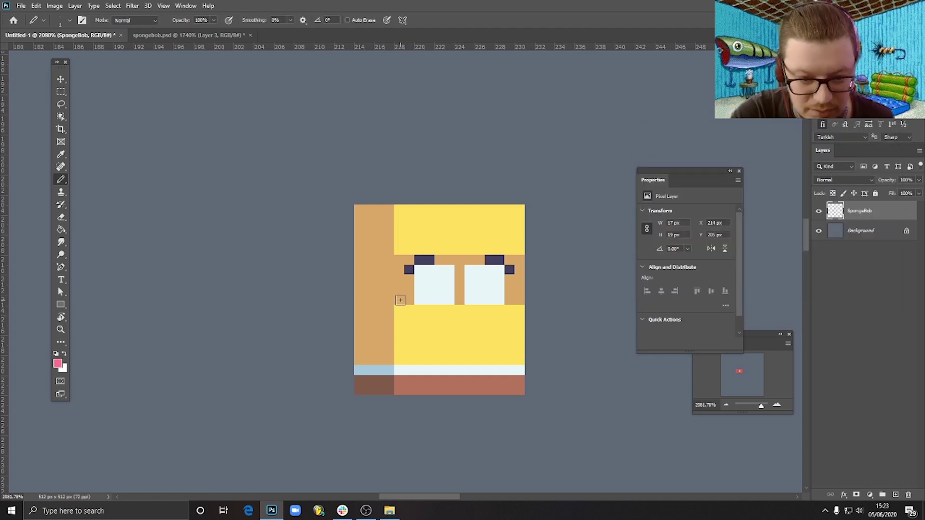
pyautogui.moveTo(401, 300); pyautogui.dragTo(412, 300)
pyautogui.moveTo(509, 299); pyautogui.dragTo(517, 298)
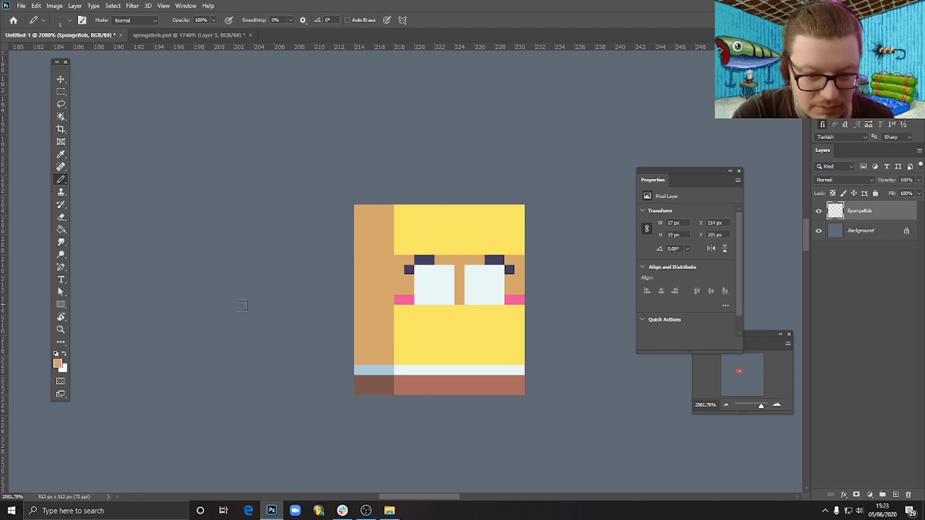
# Set the foreground colour to blue 419dfb and sample a colour from the eye area.
pyautogui.click(57, 362)
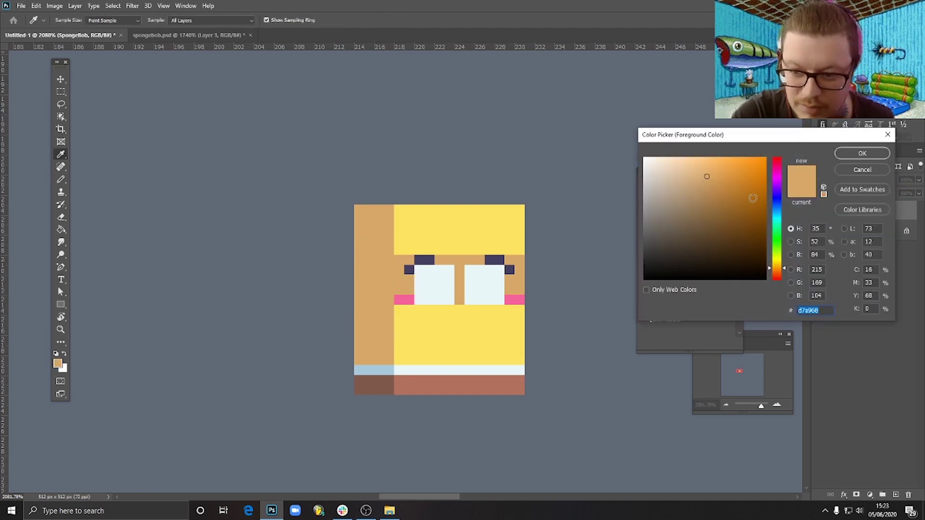
pyautogui.write('419dfb')
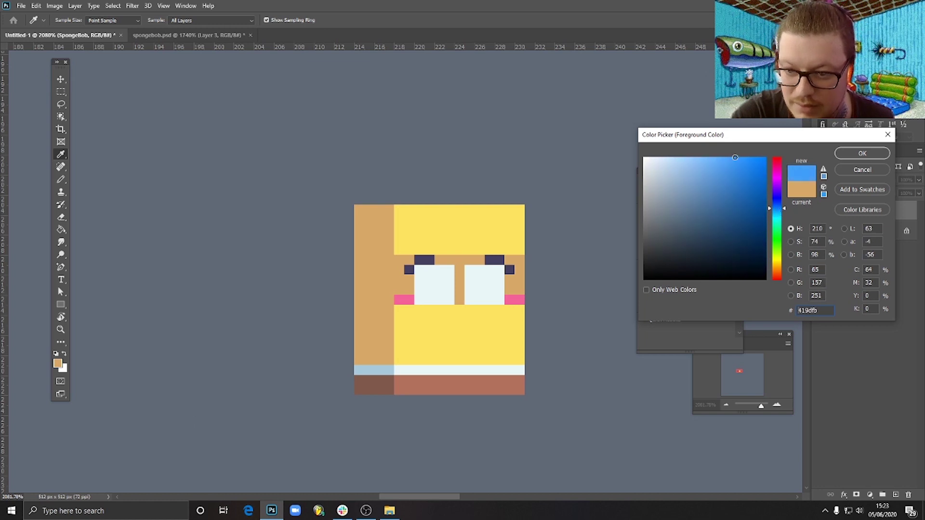
pyautogui.click(848, 152)
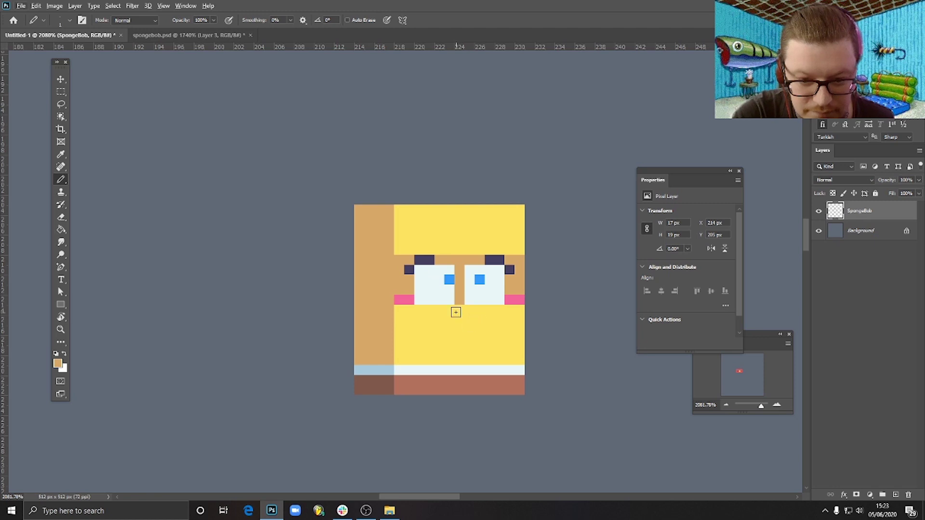
pyautogui.keyDown('alt'); pyautogui.click(454, 284); pyautogui.keyUp('alt')
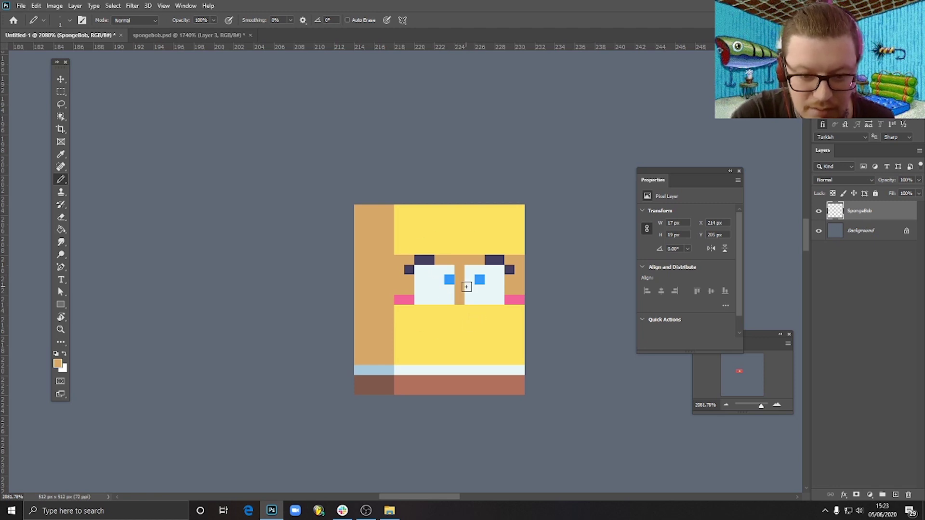
pyautogui.scroll(-5, 515, 332)
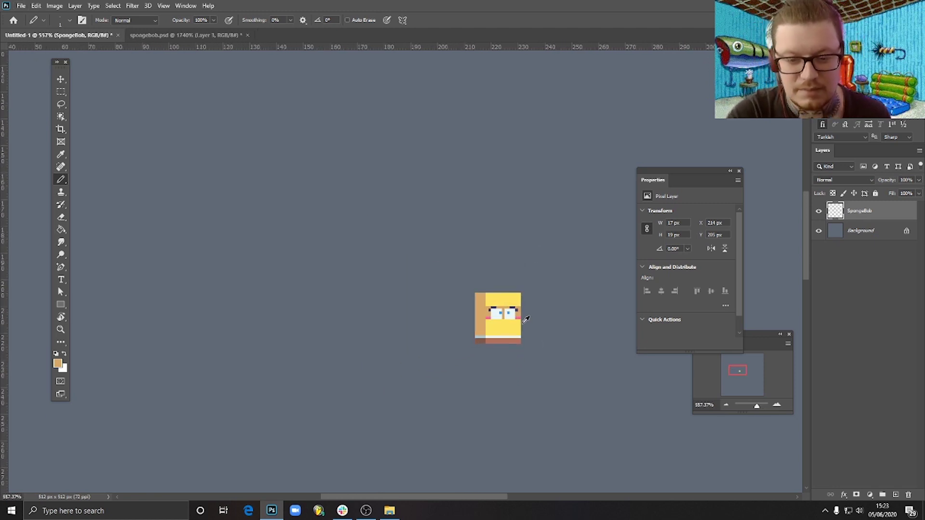
# Cover both cheeks with tan and shift the right eye one column left.
pyautogui.scroll(6, 513, 321)
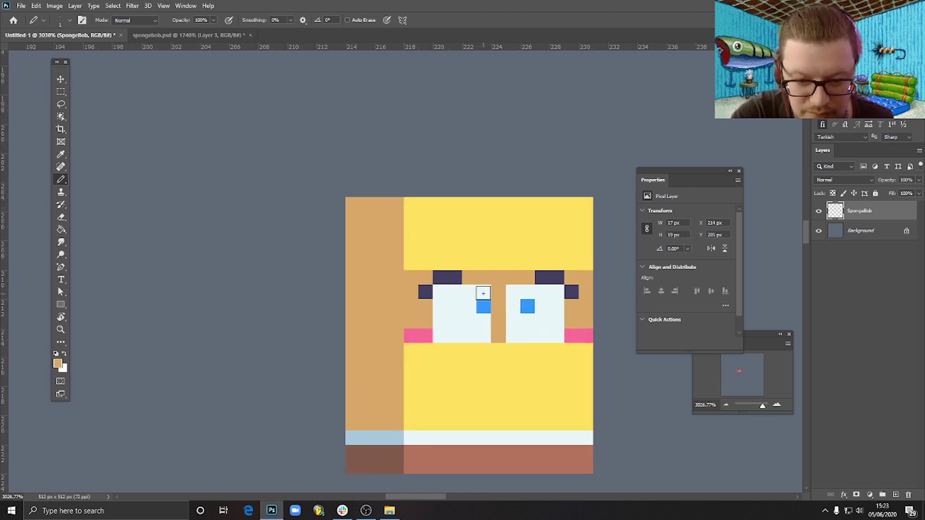
pyautogui.moveTo(484, 291)
pyautogui.mouseDown()
pyautogui.moveTo(484, 330)
pyautogui.moveTo(409, 335)
pyautogui.mouseUp()
pyautogui.moveTo(511, 337); pyautogui.dragTo(584, 331)
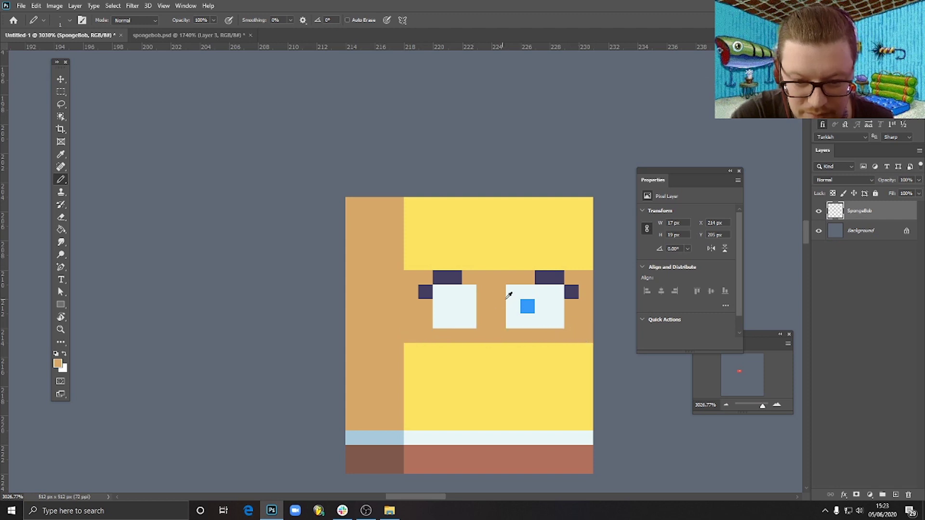
pyautogui.press('x')
pyautogui.moveTo(499, 292); pyautogui.dragTo(499, 324)
pyautogui.press('x')
pyautogui.moveTo(557, 305)
pyautogui.mouseDown()
pyautogui.moveTo(555, 276)
pyautogui.moveTo(571, 302)
pyautogui.moveTo(539, 272)
pyautogui.moveTo(542, 321)
pyautogui.mouseUp()
pyautogui.keyDown('alt'); pyautogui.click(527, 306); pyautogui.keyUp('alt')
# Give each eye a single blue pupil and add a two-pixel dark brow and corner pixel on the right eye.
pyautogui.click(512, 306)
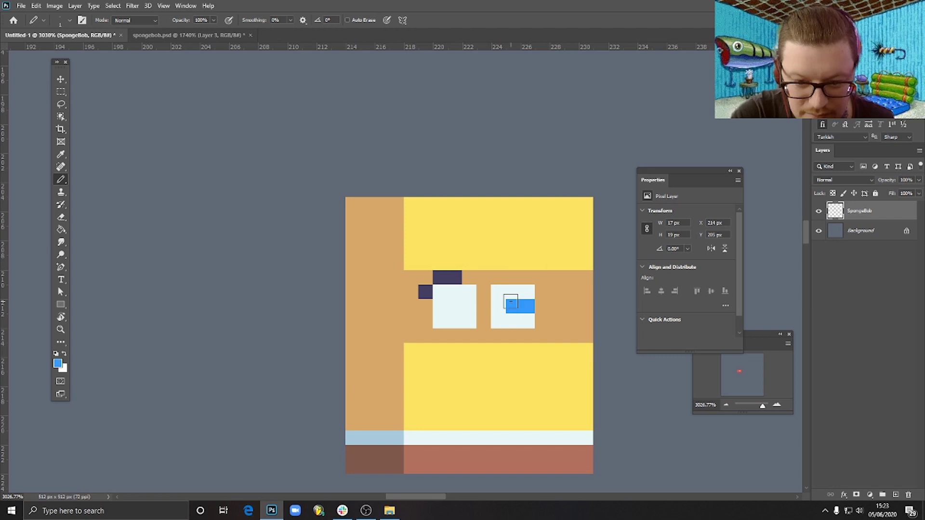
pyautogui.keyDown('alt'); pyautogui.click(524, 289); pyautogui.keyUp('alt')
pyautogui.click(527, 307)
pyautogui.keyDown('alt'); pyautogui.click(514, 307); pyautogui.keyUp('alt')
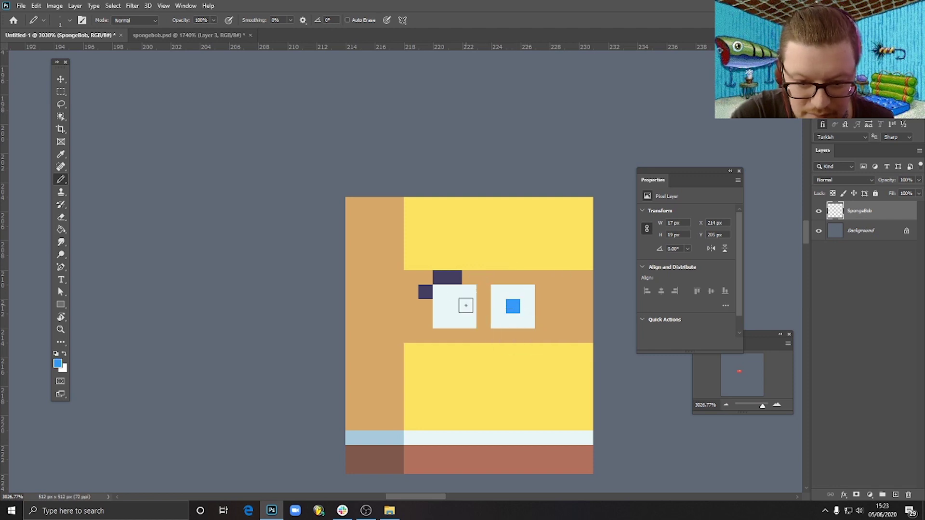
pyautogui.click(469, 307)
pyautogui.keyDown('alt'); pyautogui.click(455, 277); pyautogui.keyUp('alt')
pyautogui.moveTo(518, 277); pyautogui.dragTo(527, 278)
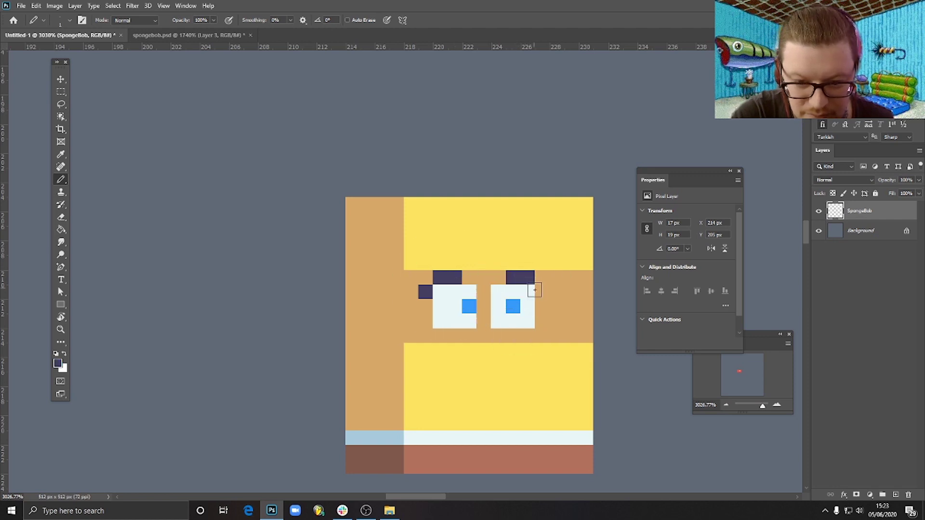
pyautogui.click(542, 292)
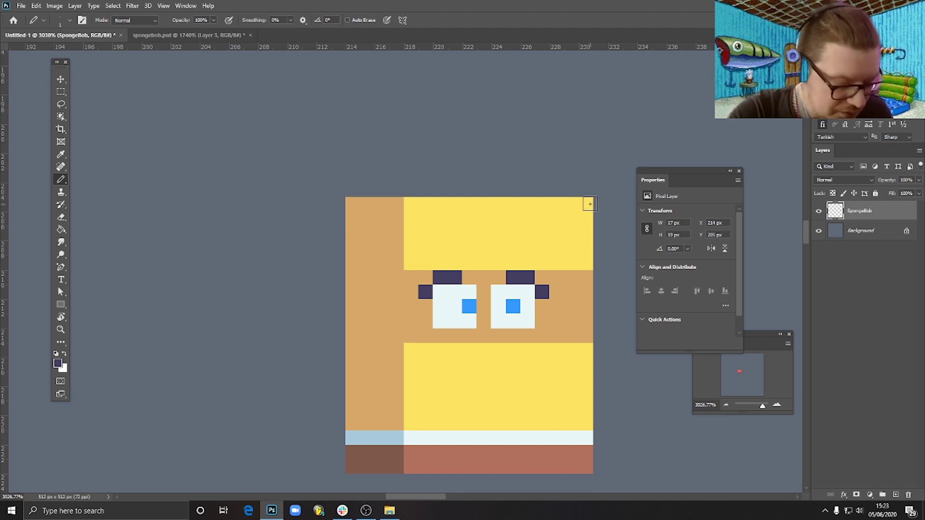
# Erase the sprite's two rightmost columns and fill the bottom-right gap with brown.
pyautogui.press('e')
pyautogui.moveTo(588, 202); pyautogui.dragTo(588, 469)
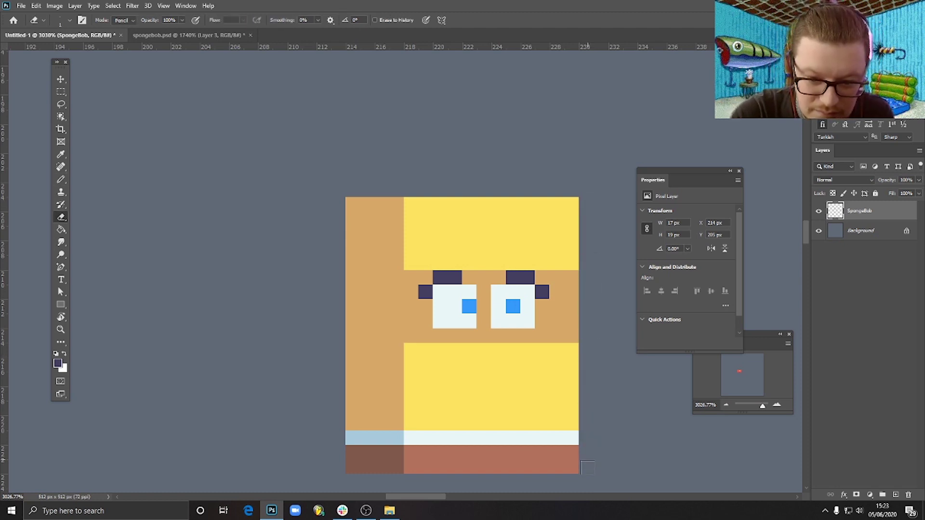
pyautogui.moveTo(569, 181)
pyautogui.mouseDown()
pyautogui.moveTo(561, 481)
pyautogui.moveTo(559, 455)
pyautogui.mouseUp()
pyautogui.press('b')
pyautogui.keyDown('alt'); pyautogui.click(525, 455); pyautogui.keyUp('alt')
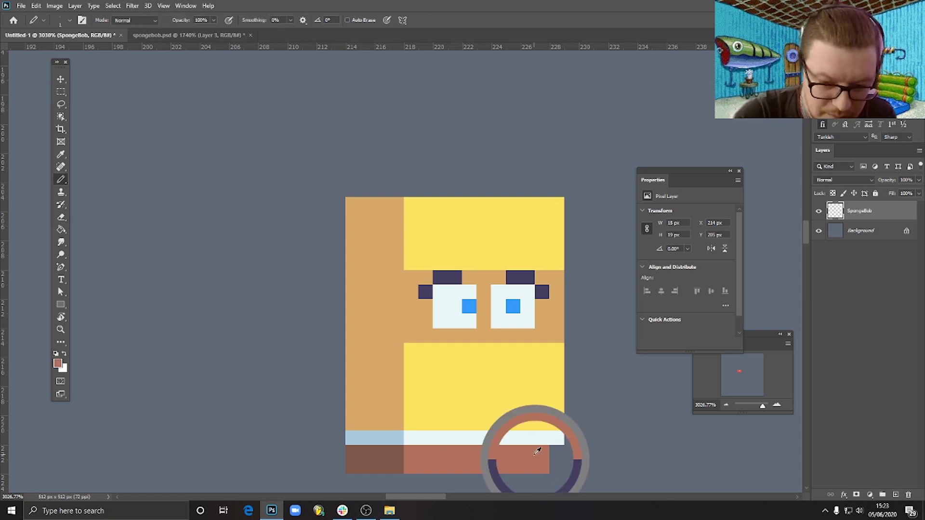
pyautogui.click(557, 460)
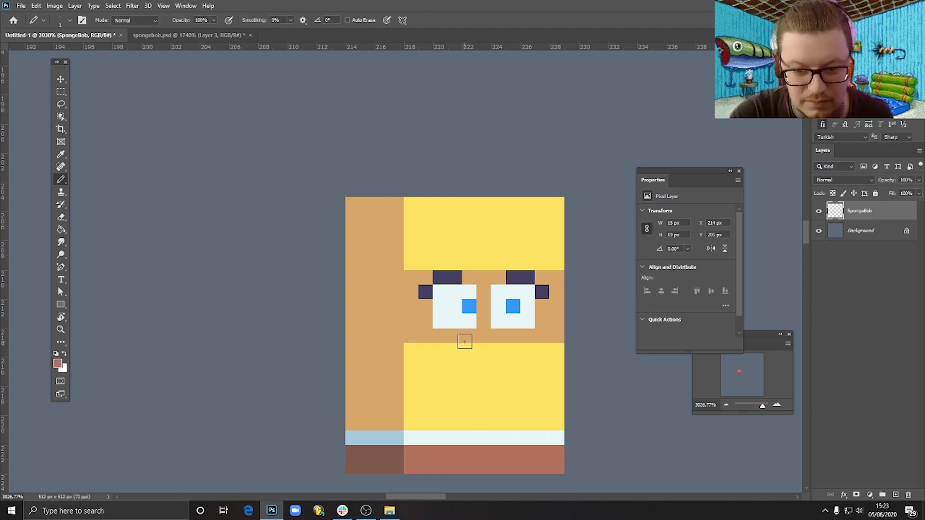
# Paint the tan row under the eyes yellow, then add pink cheeks beside both eyes.
pyautogui.keyDown('alt'); pyautogui.click(412, 348); pyautogui.keyUp('alt')
pyautogui.moveTo(412, 336); pyautogui.dragTo(549, 337)
pyautogui.click(58, 363)
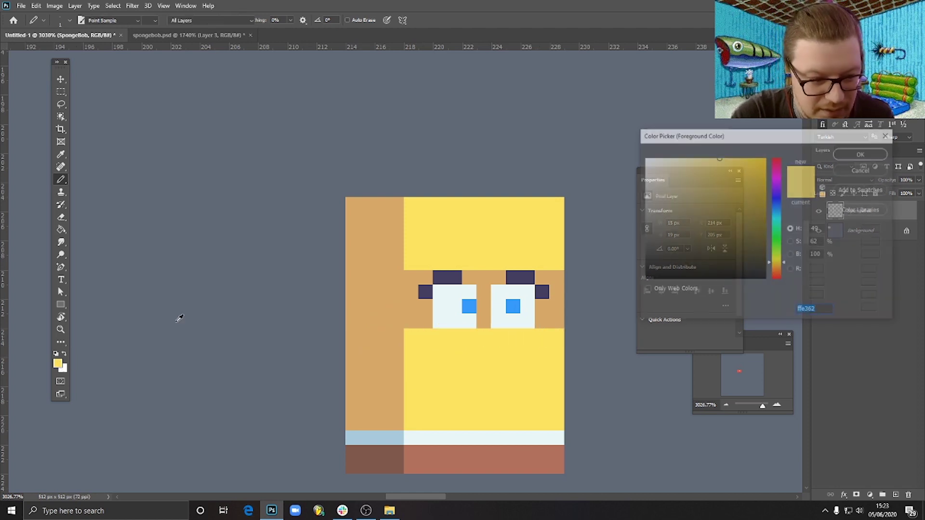
pyautogui.click(779, 165)
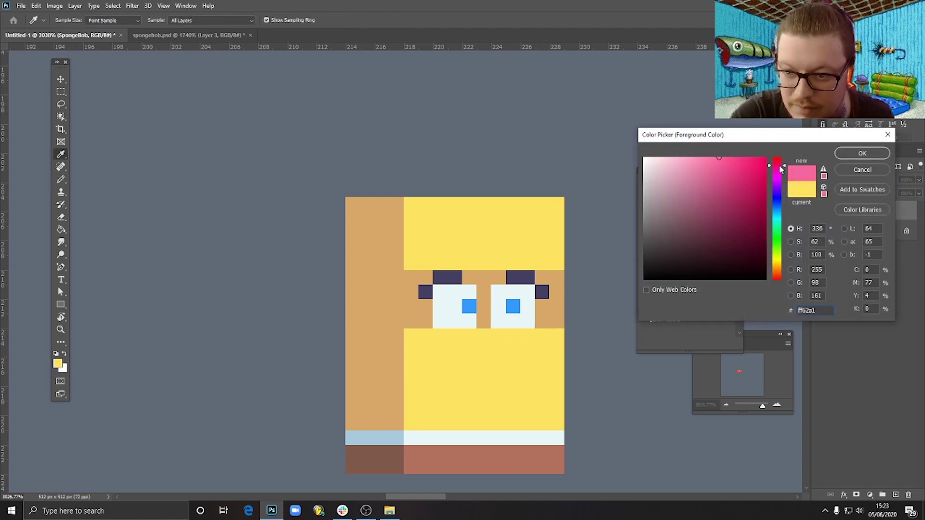
pyautogui.click(861, 153)
pyautogui.moveTo(410, 321); pyautogui.dragTo(425, 320)
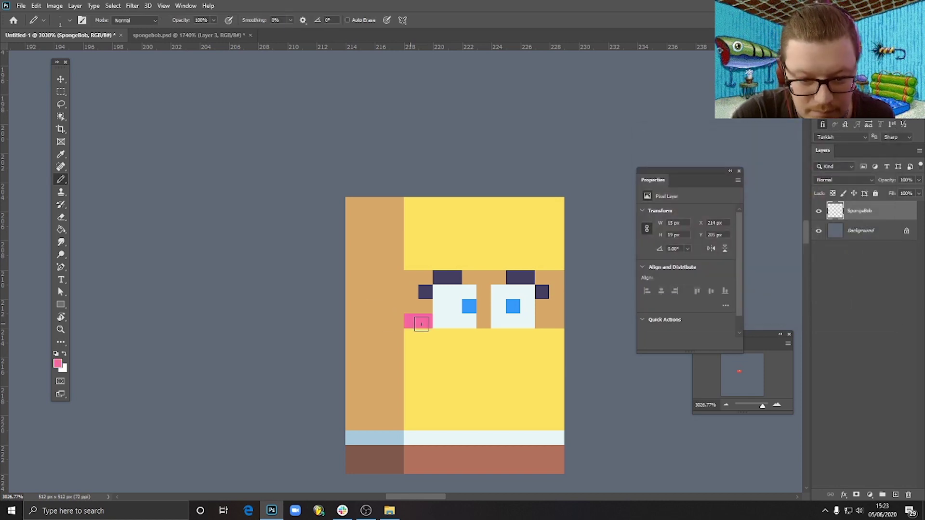
pyautogui.moveTo(542, 321); pyautogui.dragTo(557, 321)
# Select the lower body and move the shirt and trousers up one pixel, then deselect.
pyautogui.scroll(-5, 522, 353)
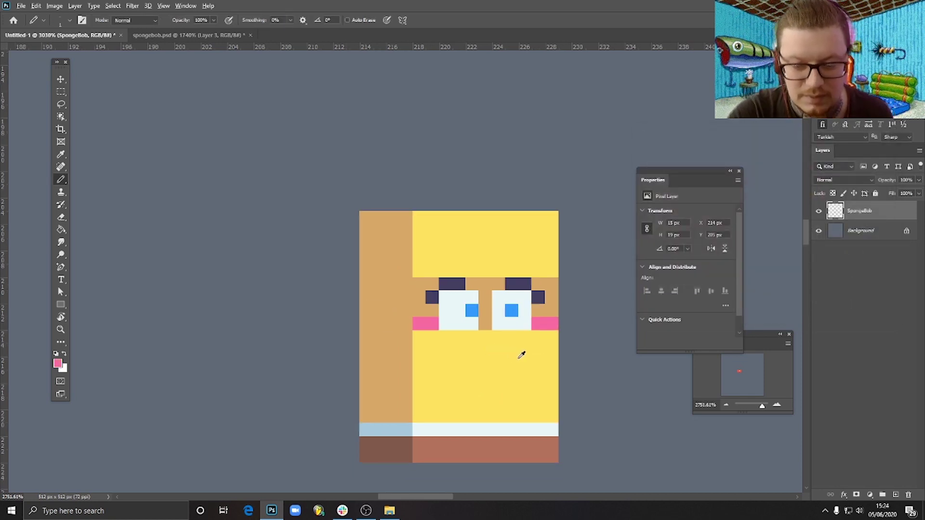
pyautogui.scroll(3, 496, 377)
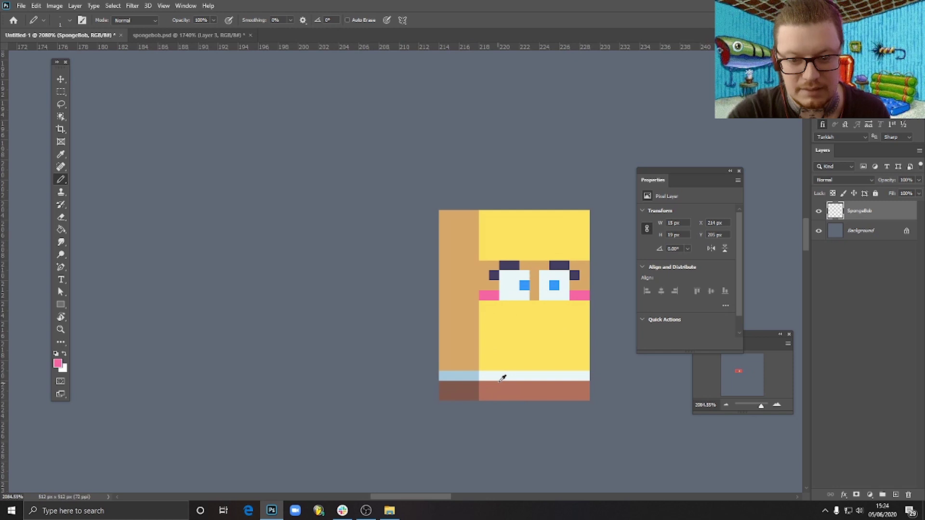
pyautogui.press('m')
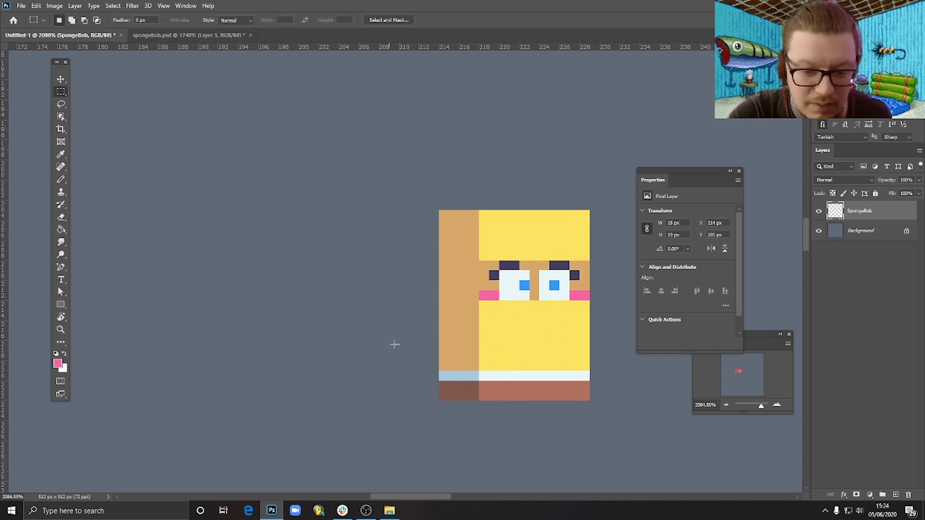
pyautogui.moveTo(408, 341); pyautogui.dragTo(639, 420)
pyautogui.click(60, 79)
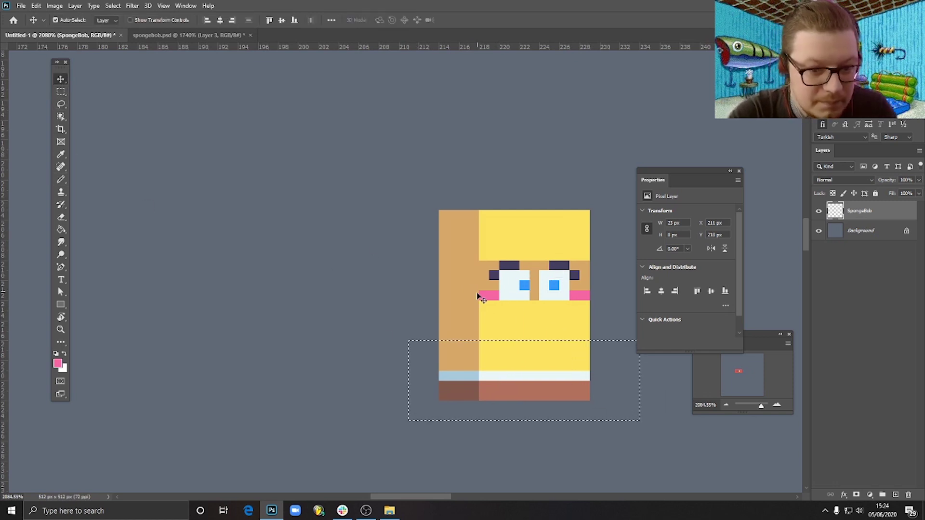
pyautogui.press('Up')
pyautogui.press('Up')
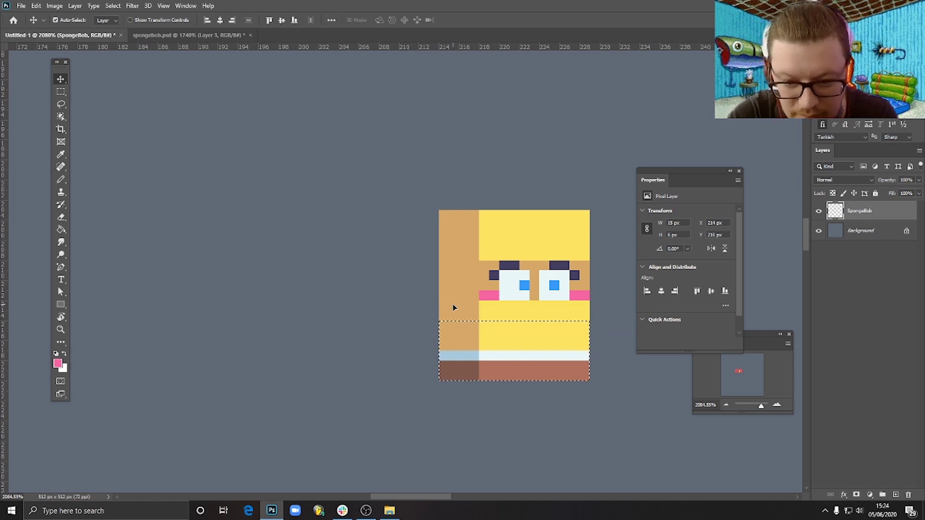
pyautogui.press('Down')
pyautogui.hotkey('ctrl', 'd')
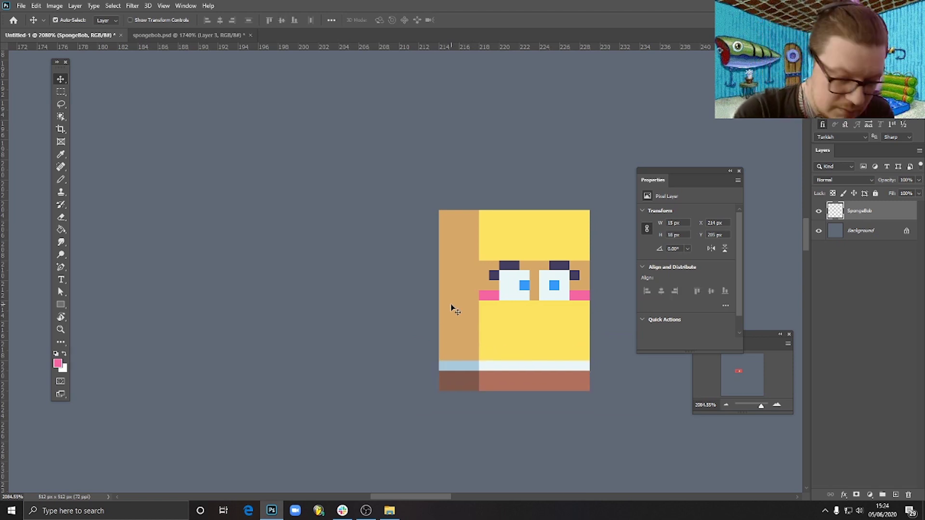
# With the Pencil and sampled tan skin colour, draw a tan line across the face below the eyes.
pyautogui.click(60, 179)
pyautogui.keyDown('alt'); pyautogui.click(538, 284); pyautogui.keyUp('alt')
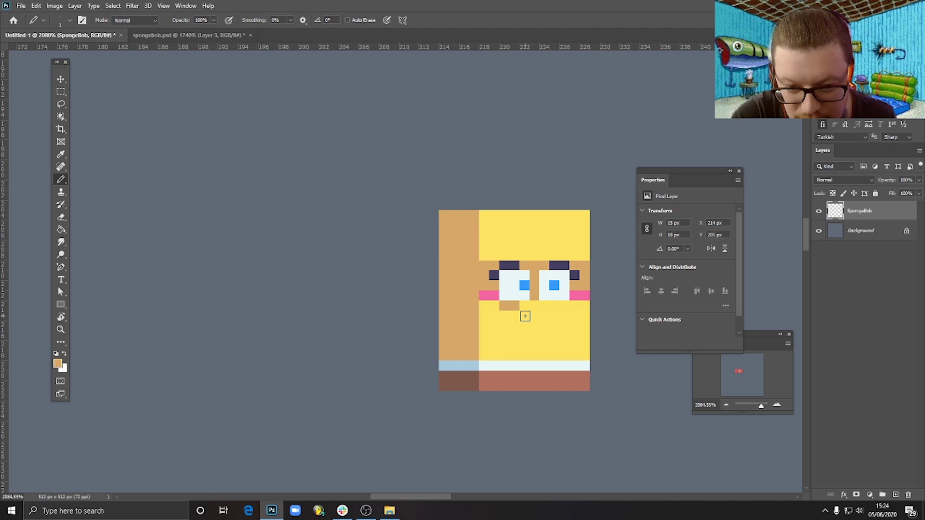
pyautogui.moveTo(525, 315); pyautogui.dragTo(555, 316)
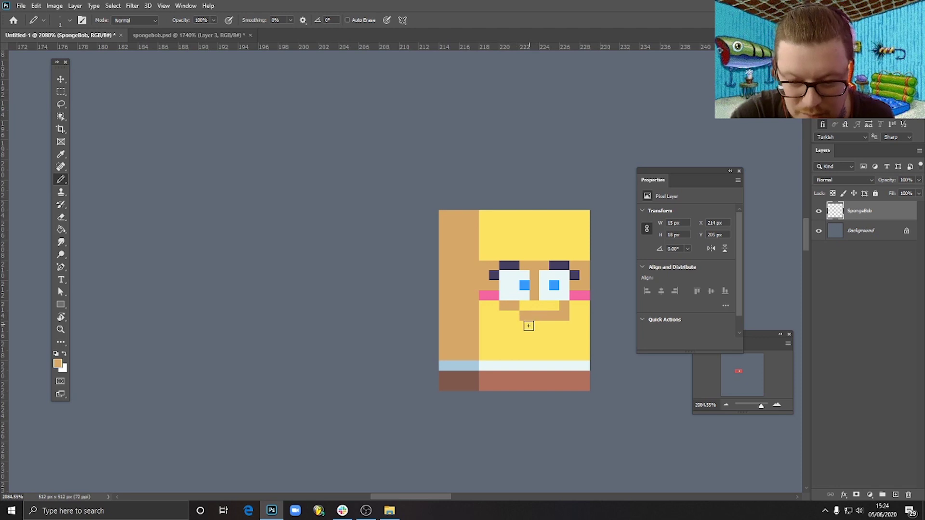
pyautogui.moveTo(481, 315); pyautogui.dragTo(513, 316)
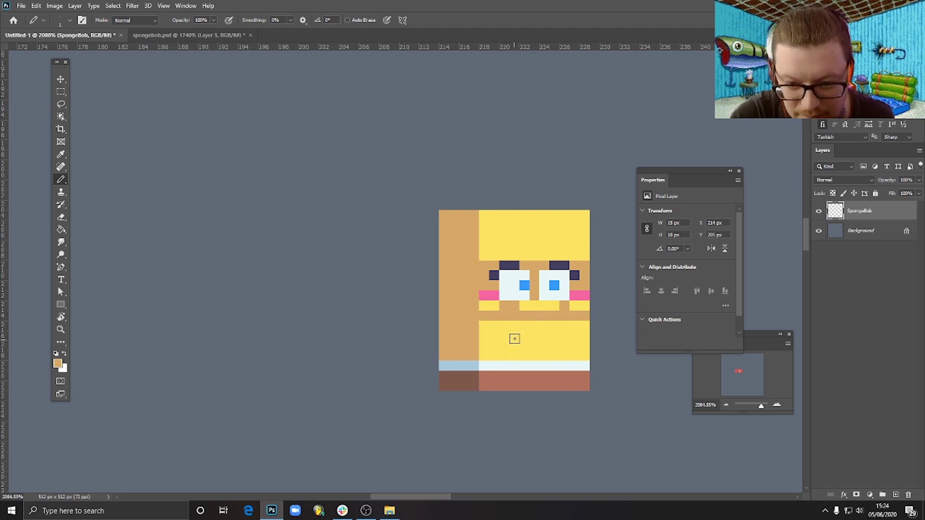
pyautogui.keyDown('alt'); pyautogui.click(514, 263); pyautogui.keyUp('alt')
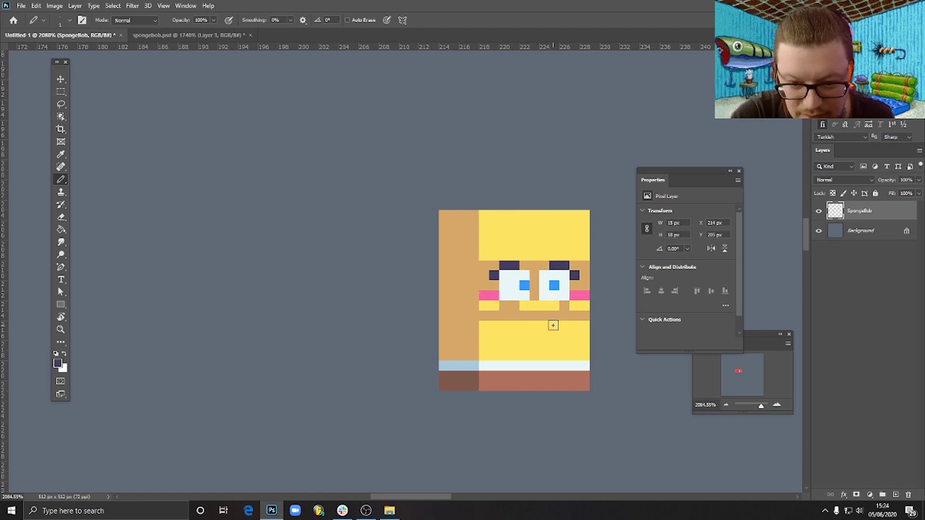
pyautogui.moveTo(554, 326); pyautogui.dragTo(523, 325)
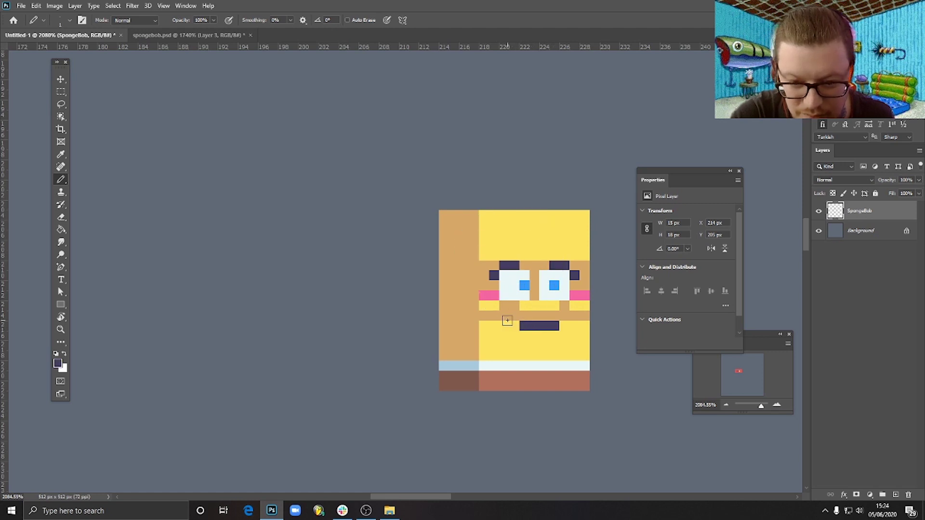
pyautogui.click(504, 316)
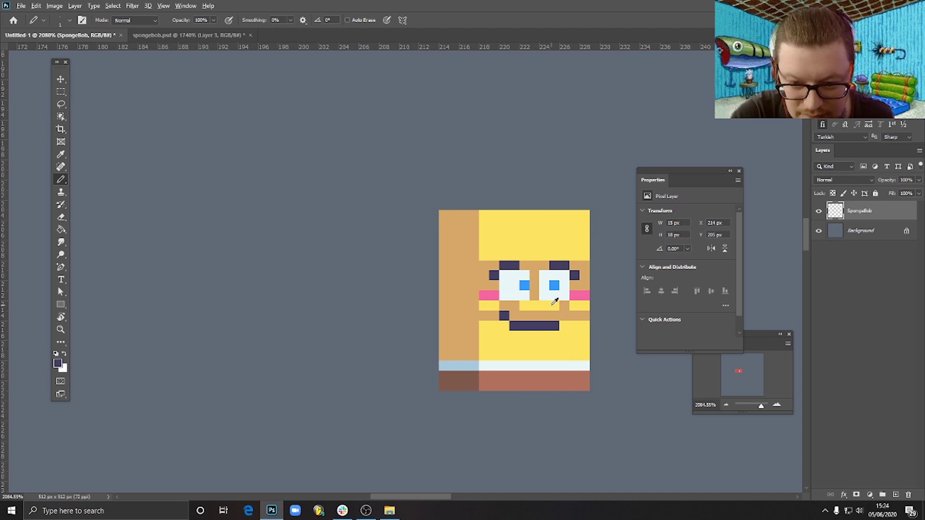
pyautogui.keyDown('alt'); pyautogui.click(561, 313); pyautogui.keyUp('alt')
pyautogui.scroll(-5, 566, 342)
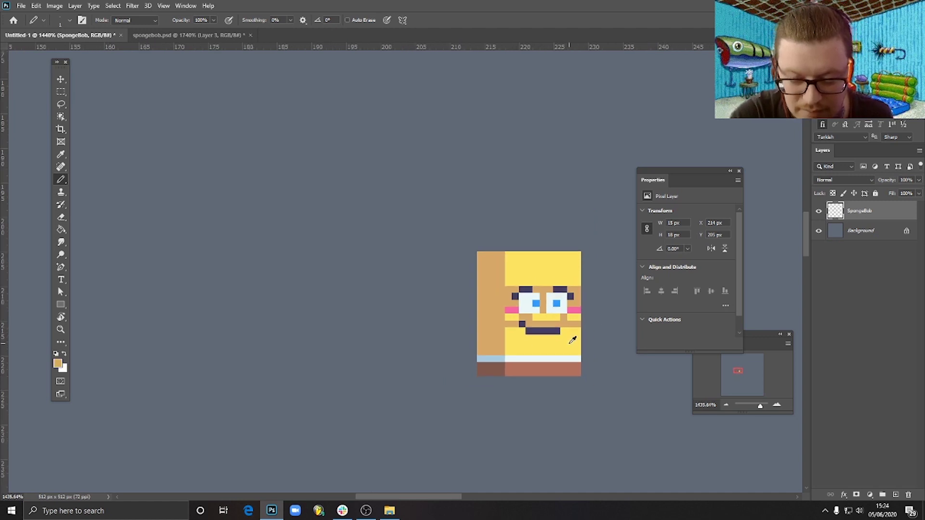
pyautogui.scroll(5, 566, 339)
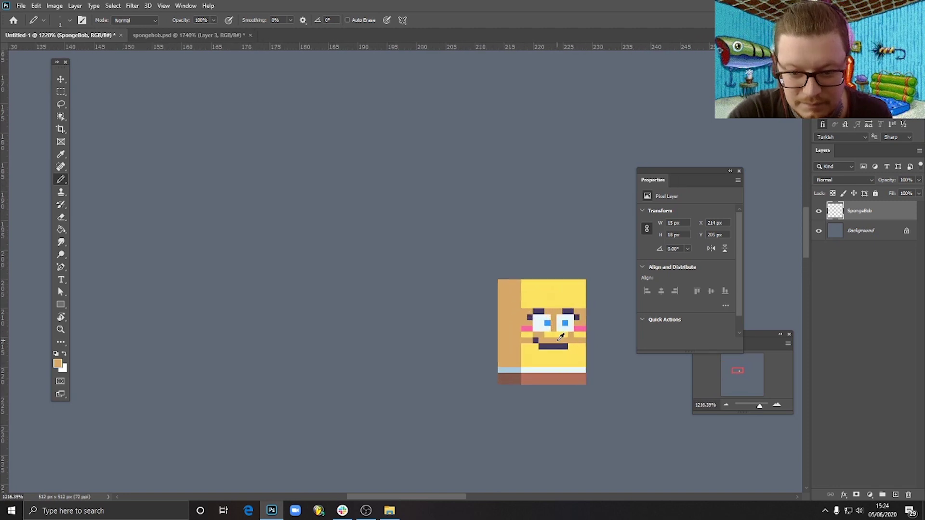
pyautogui.click(540, 333)
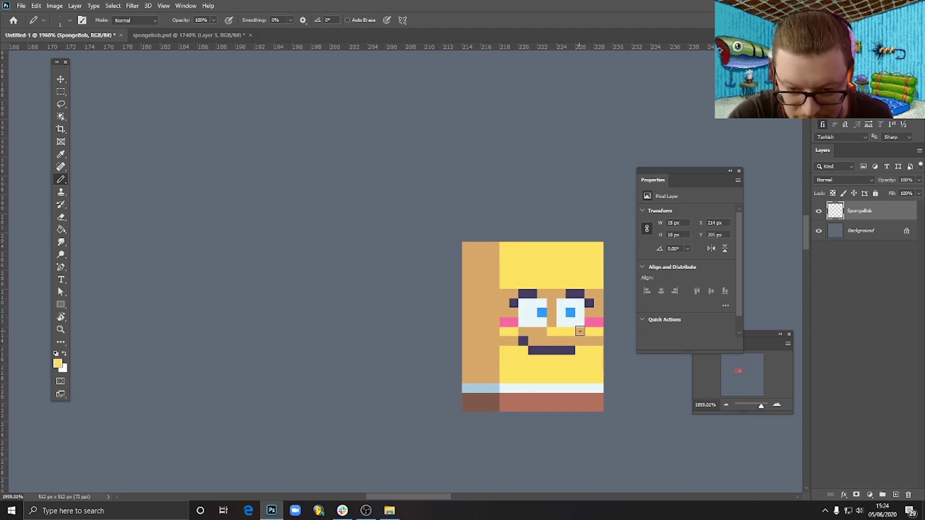
pyautogui.click(587, 331)
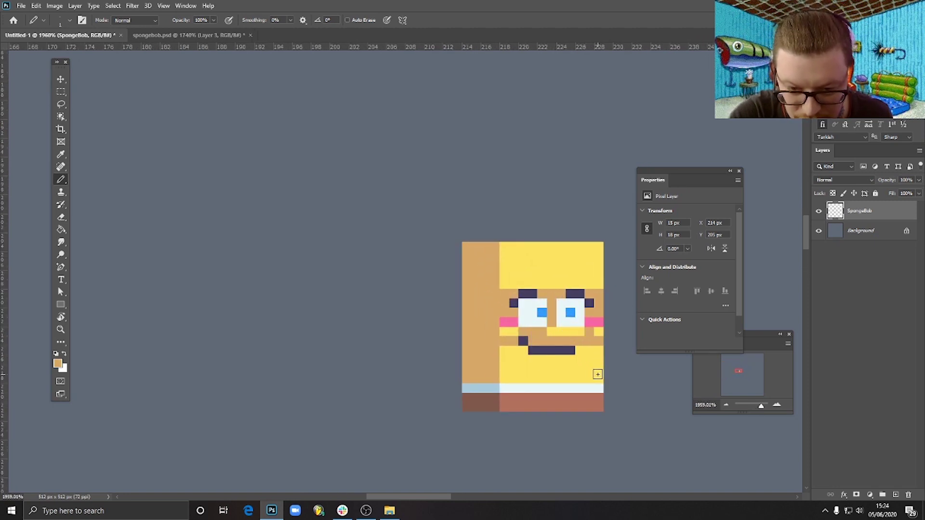
pyautogui.scroll(-4, 596, 374)
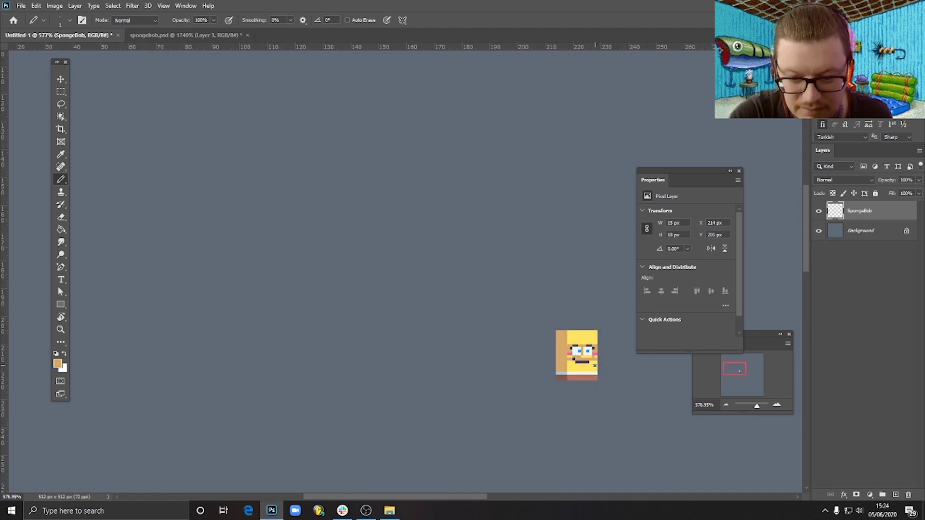
pyautogui.scroll(5, 594, 366)
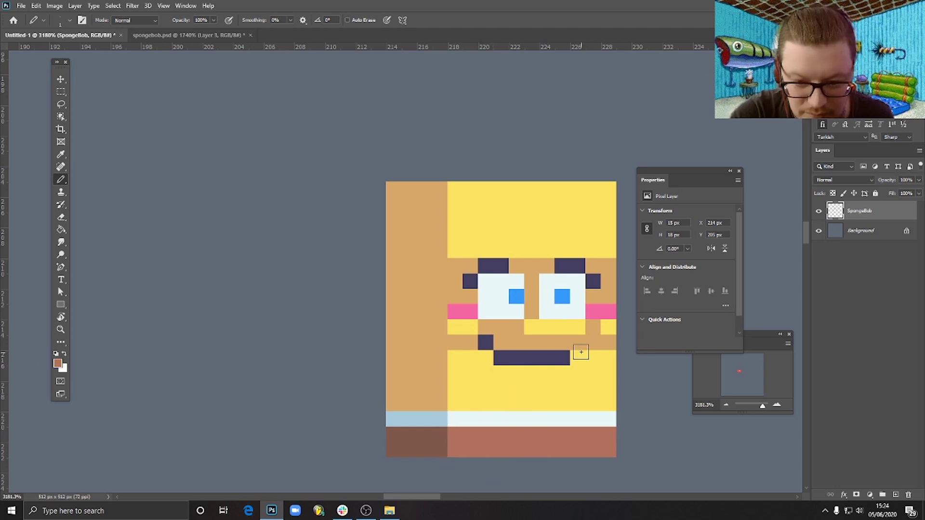
# Paint a brown strip above the mouth and brown pixels at its left and right ends.
pyautogui.moveTo(533, 342); pyautogui.dragTo(562, 343)
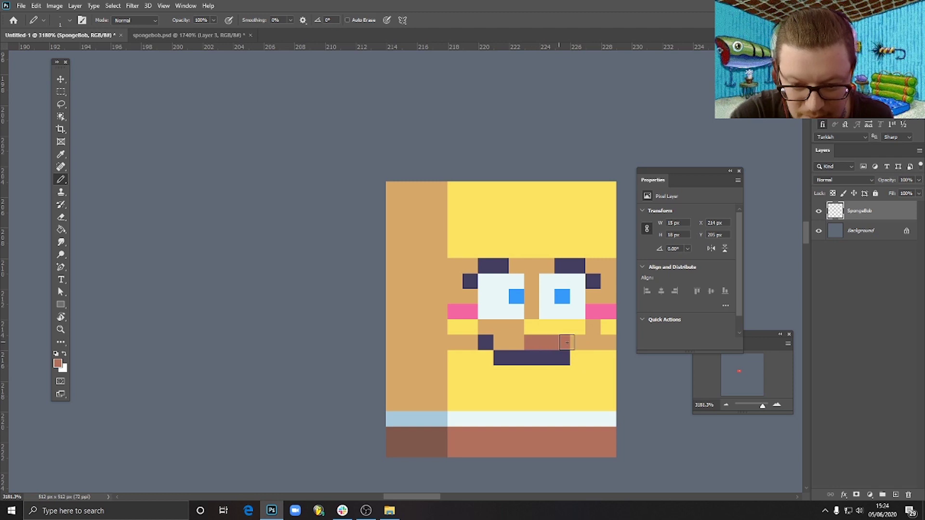
pyautogui.click(488, 343)
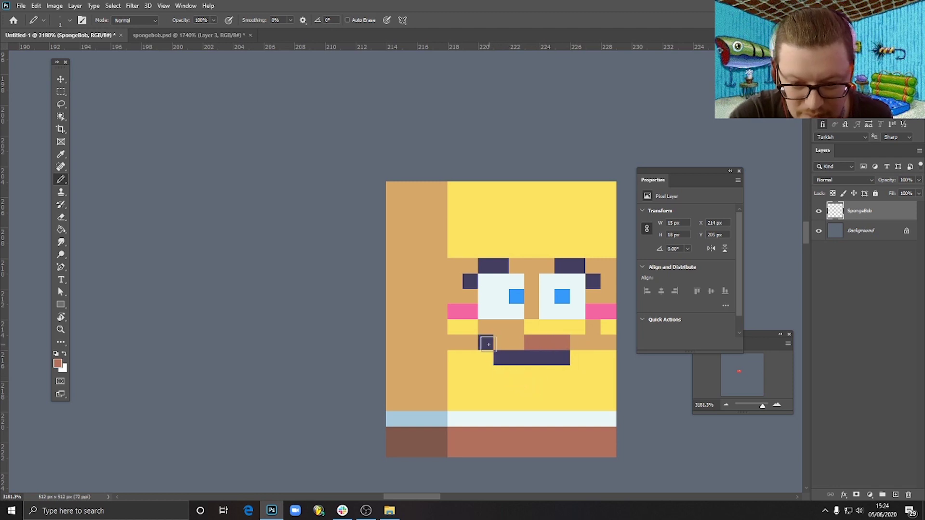
pyautogui.click(562, 358)
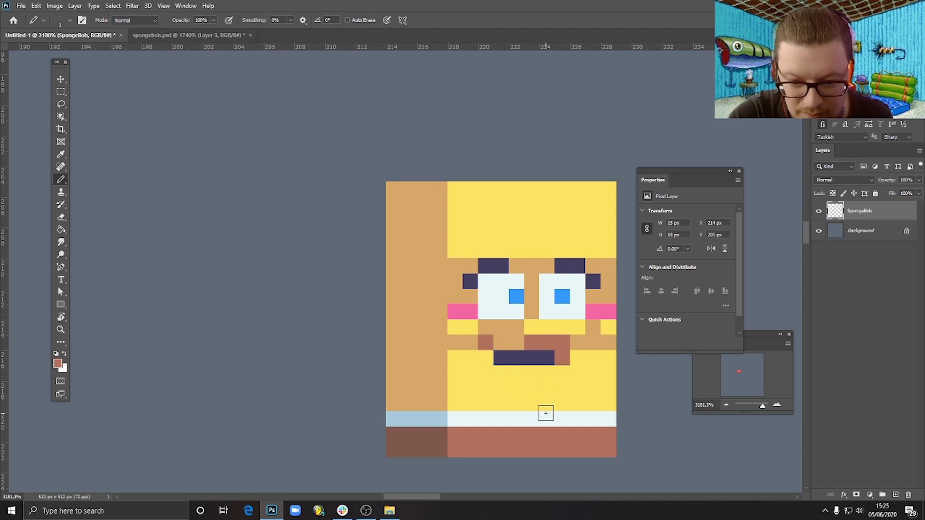
pyautogui.scroll(-5, 598, 365)
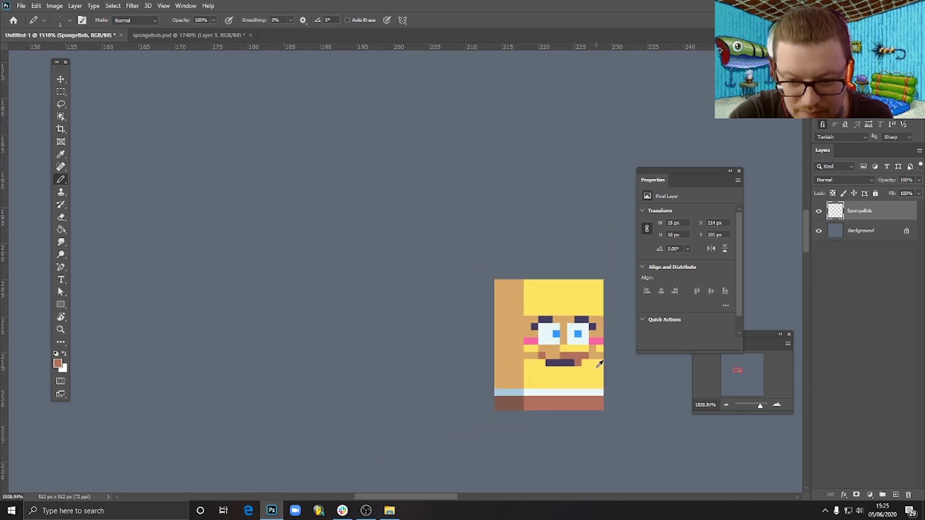
pyautogui.scroll(-1, 600, 365)
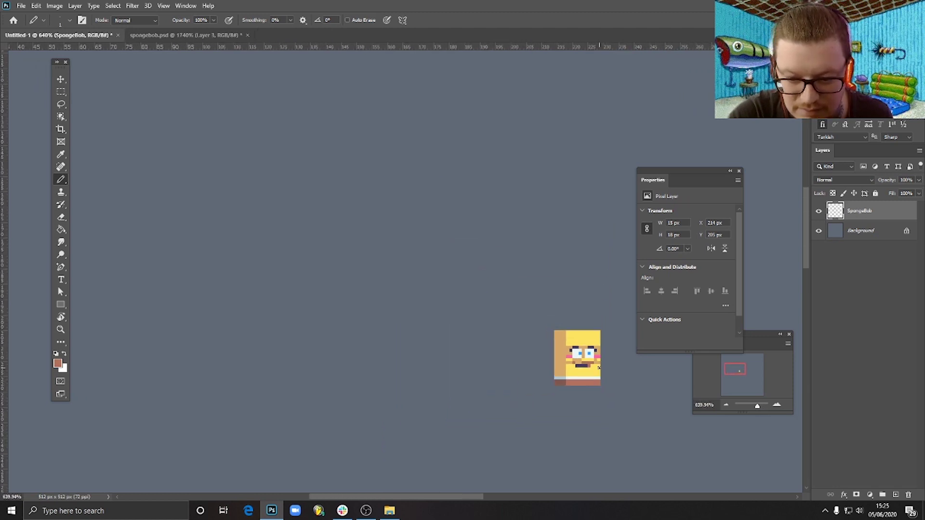
pyautogui.scroll(5, 599, 368)
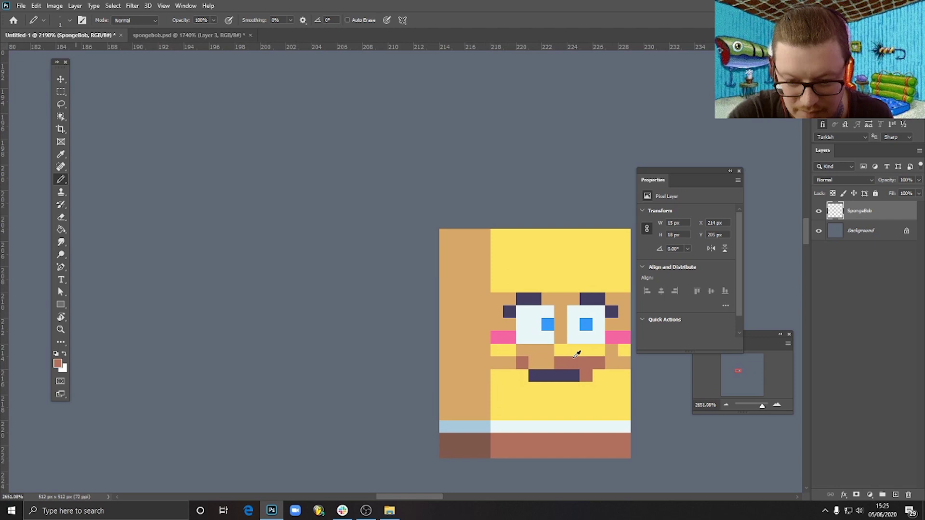
pyautogui.scroll(-4, 619, 409)
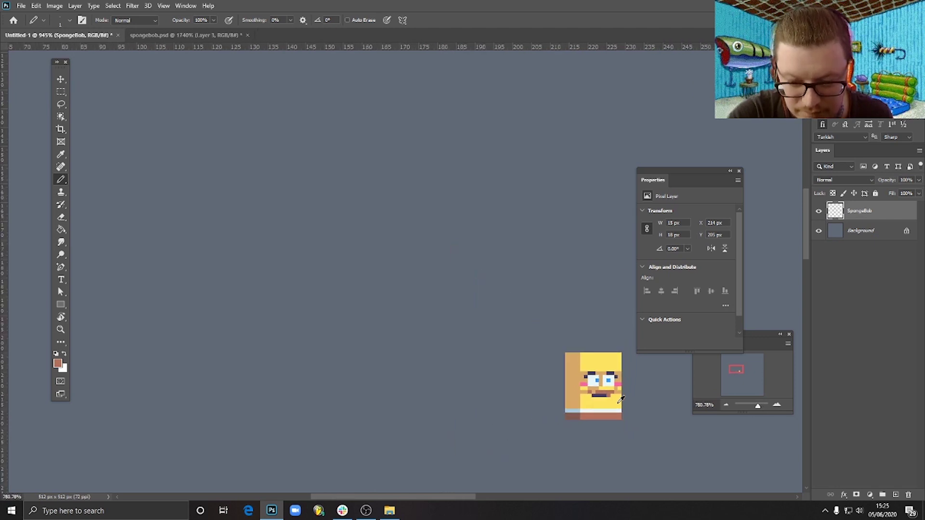
pyautogui.scroll(5, 619, 409)
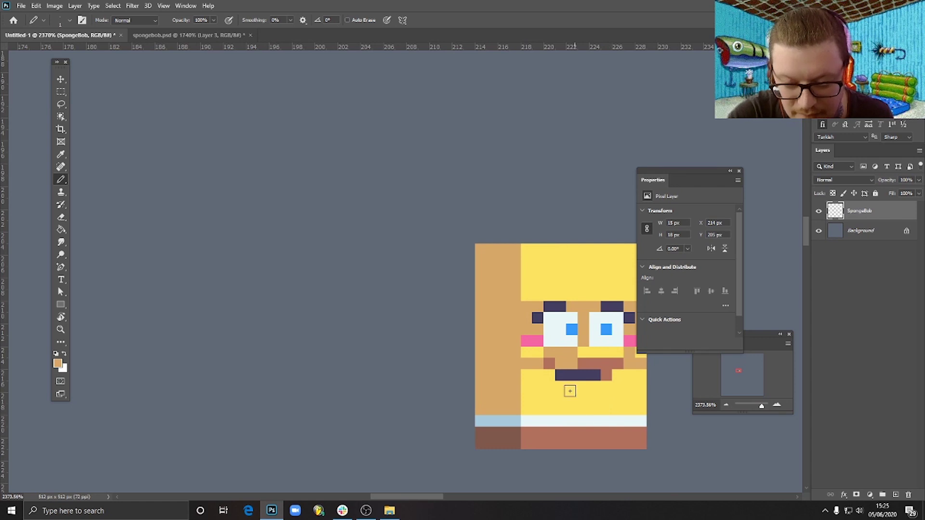
# Paint two white teeth below the mouth, separated by a brown gap.
pyautogui.moveTo(602, 387); pyautogui.dragTo(497, 375)
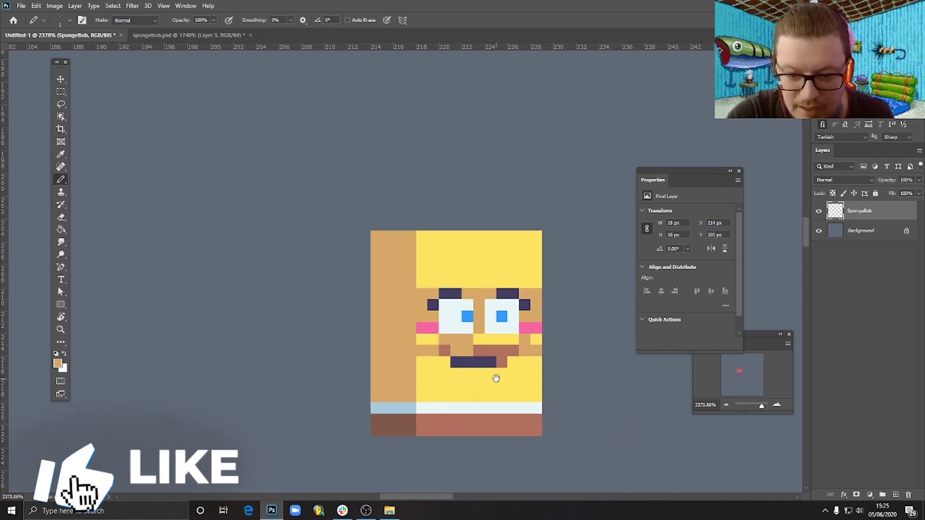
pyautogui.keyDown('alt'); pyautogui.click(455, 323); pyautogui.keyUp('alt')
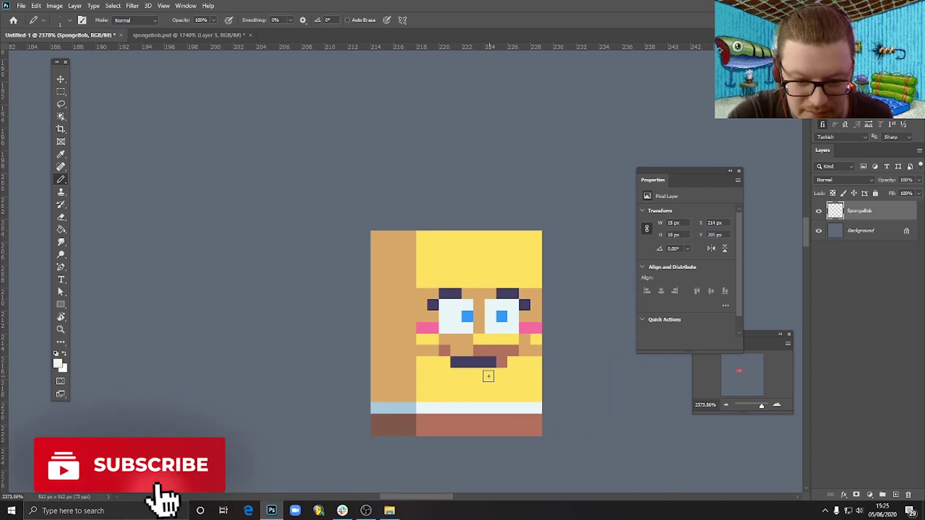
pyautogui.moveTo(455, 373); pyautogui.dragTo(501, 374)
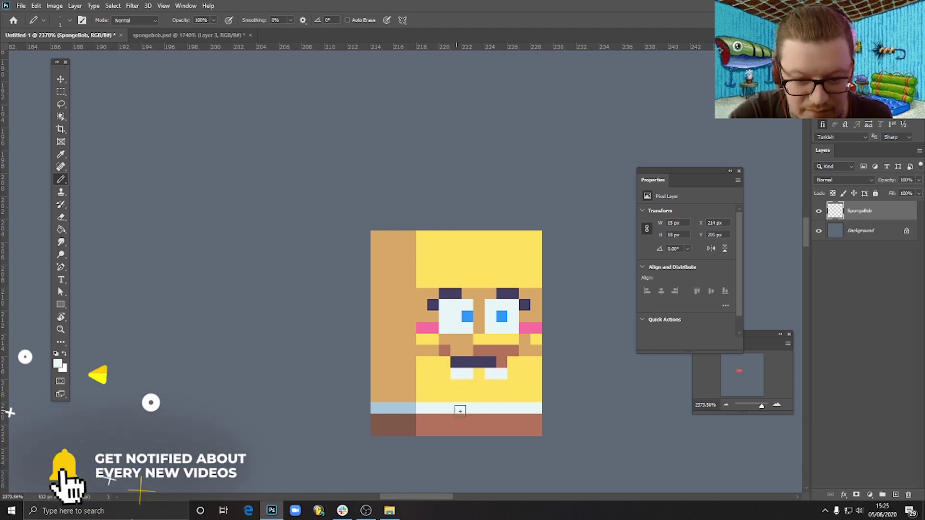
pyautogui.scroll(-6, 460, 411)
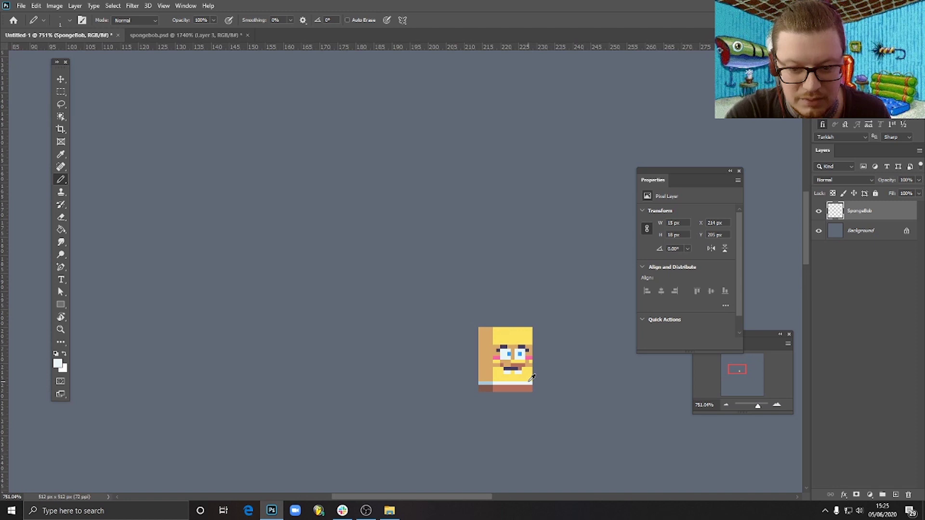
pyautogui.scroll(7, 532, 377)
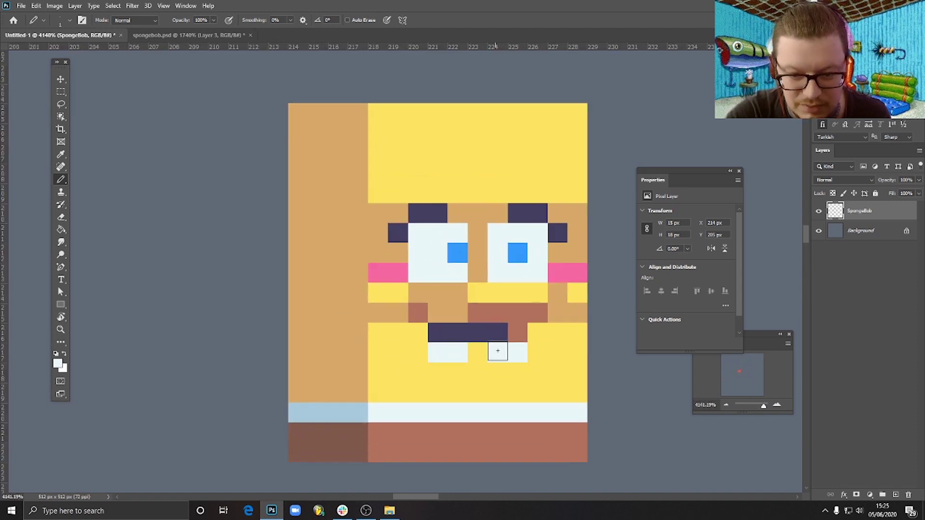
pyautogui.keyDown('alt'); pyautogui.click(418, 309); pyautogui.keyUp('alt')
pyautogui.click(477, 351)
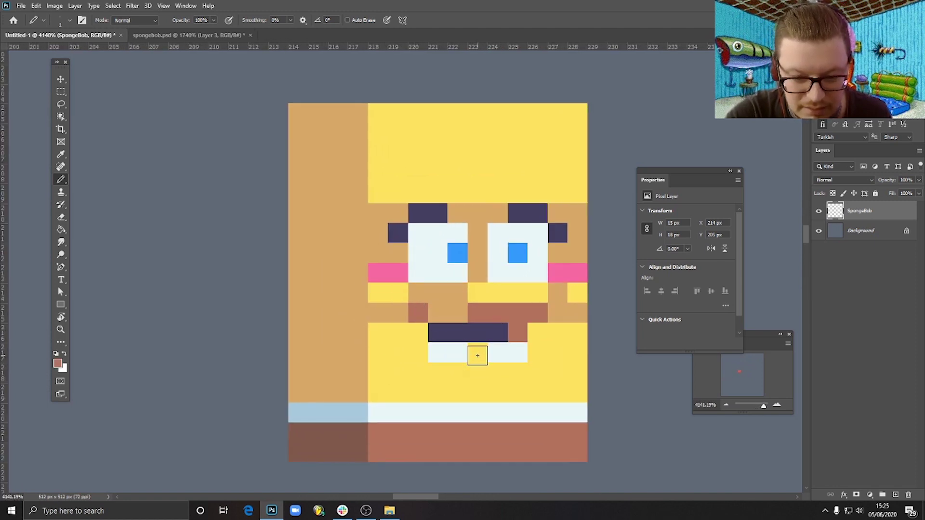
# Add brown shading left of the mouth and a tan row beneath the teeth.
pyautogui.click(420, 341)
pyautogui.keyDown('alt'); pyautogui.click(451, 319); pyautogui.keyUp('alt')
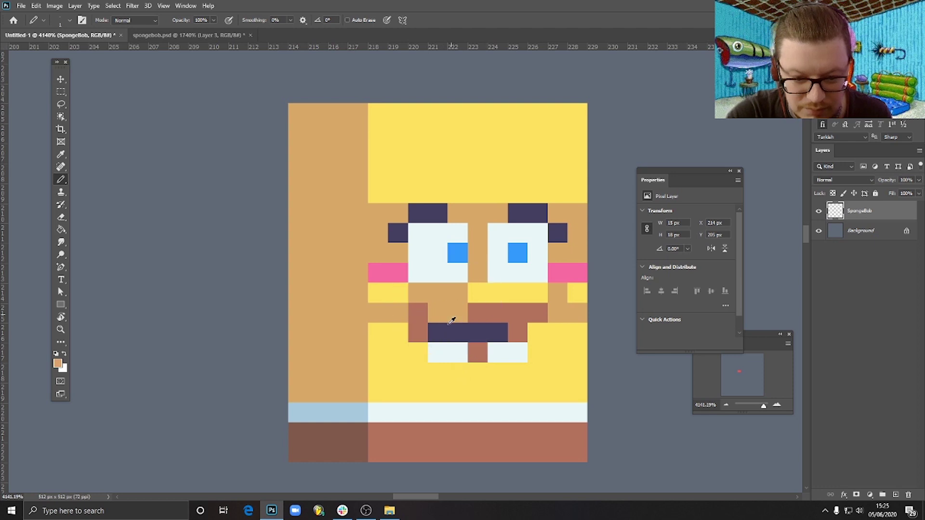
pyautogui.click(418, 352)
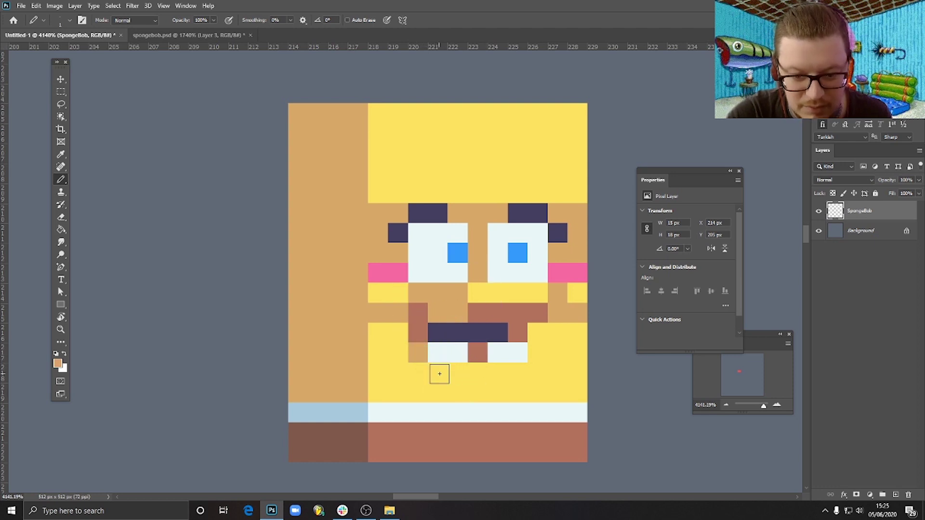
pyautogui.moveTo(438, 372); pyautogui.dragTo(497, 373)
pyautogui.scroll(-10, 522, 413)
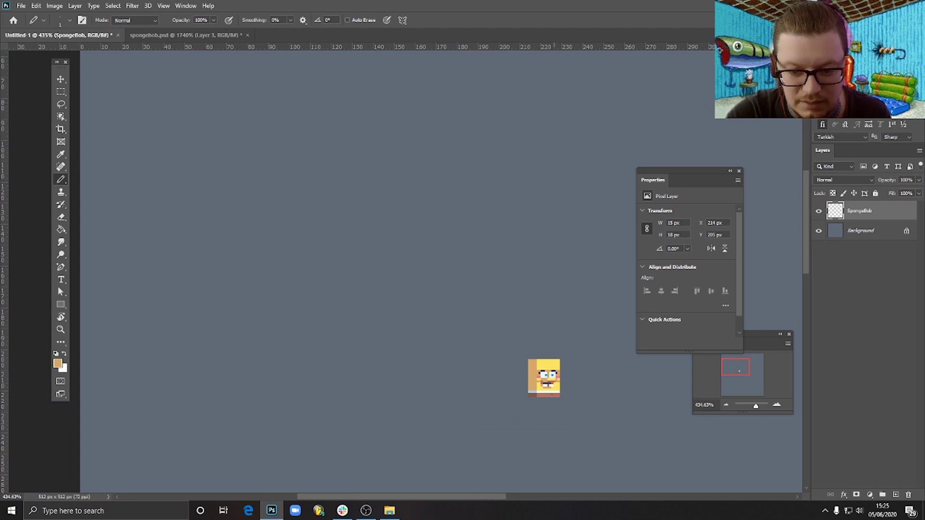
pyautogui.scroll(10, 552, 395)
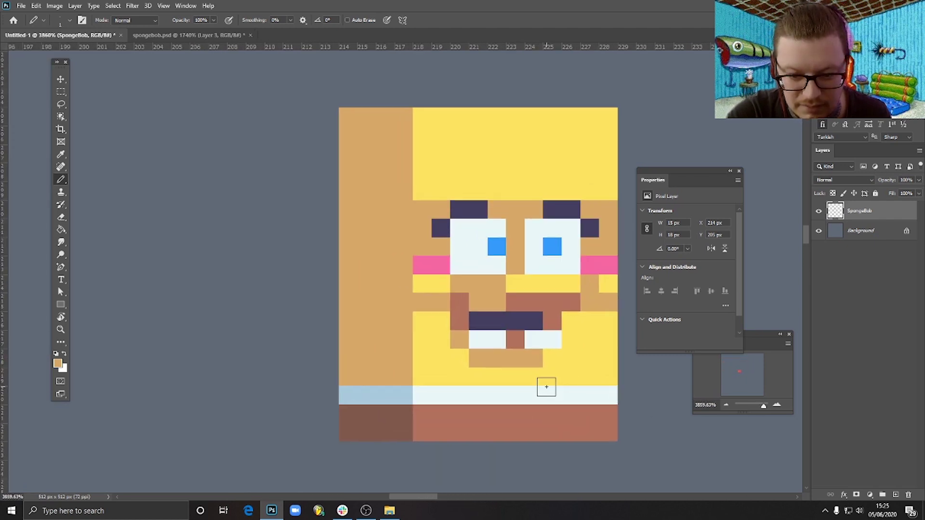
pyautogui.keyDown('alt'); pyautogui.click(460, 366); pyautogui.keyUp('alt')
pyautogui.scroll(-2, 537, 378)
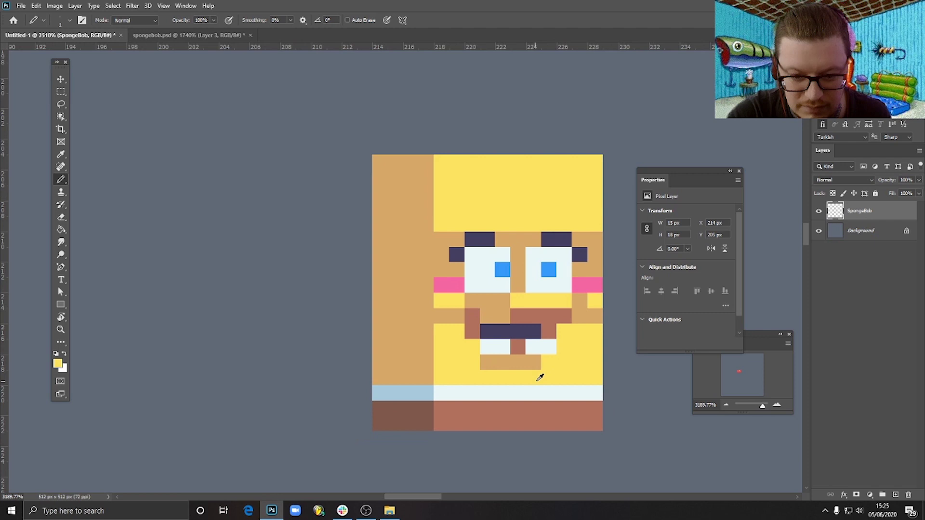
pyautogui.scroll(-8, 538, 379)
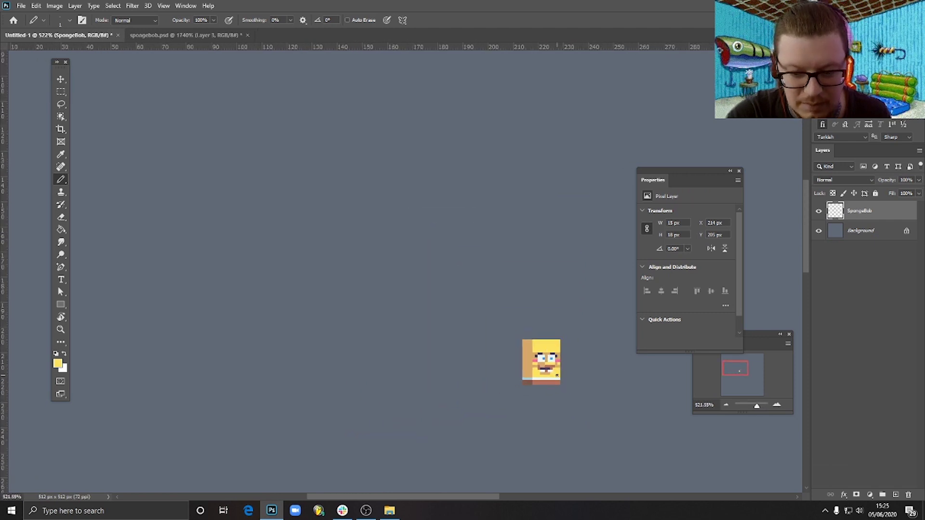
pyautogui.scroll(7, 554, 373)
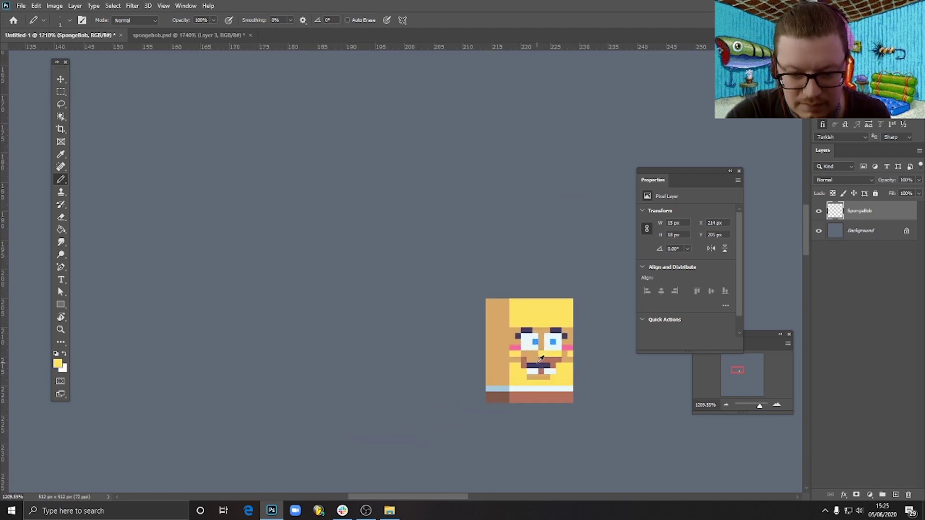
pyautogui.keyDown('alt'); pyautogui.click(535, 383); pyautogui.keyUp('alt')
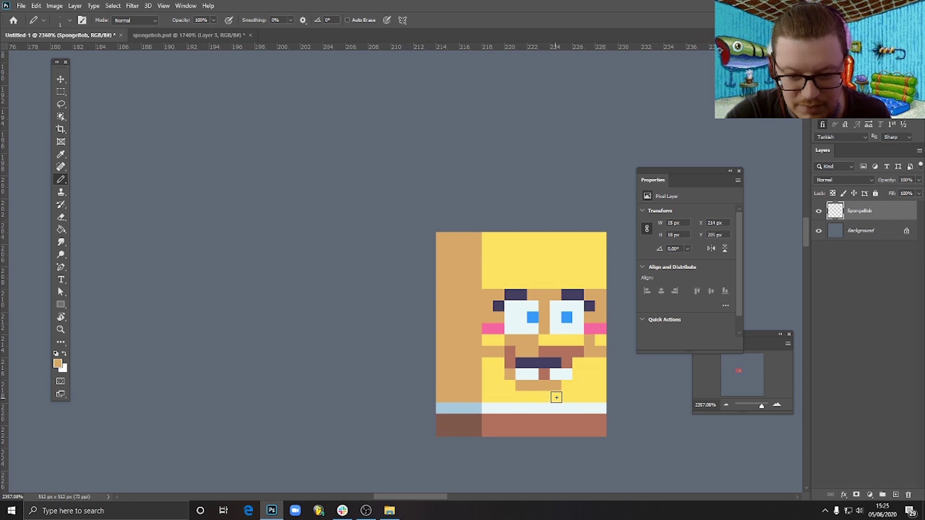
pyautogui.scroll(-7, 556, 397)
pyautogui.scroll(8, 555, 385)
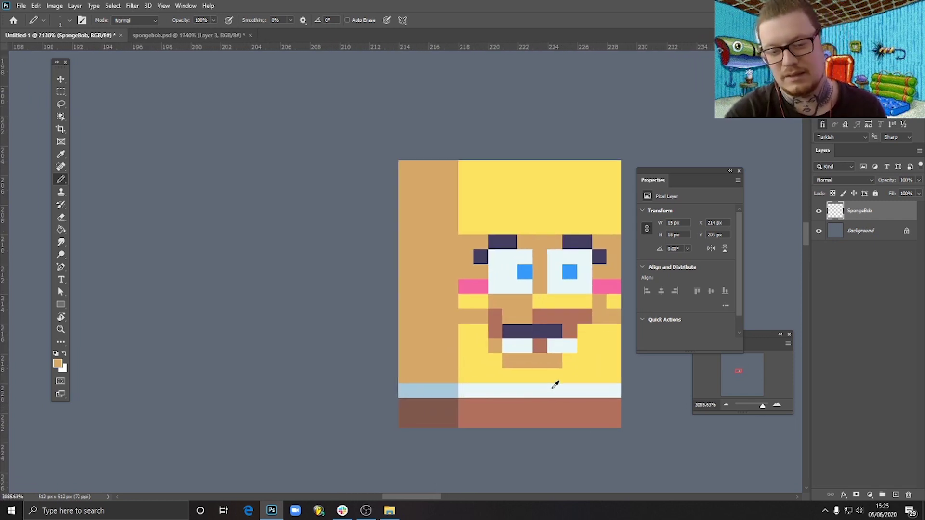
pyautogui.keyDown('alt'); pyautogui.click(504, 271); pyautogui.keyUp('alt')
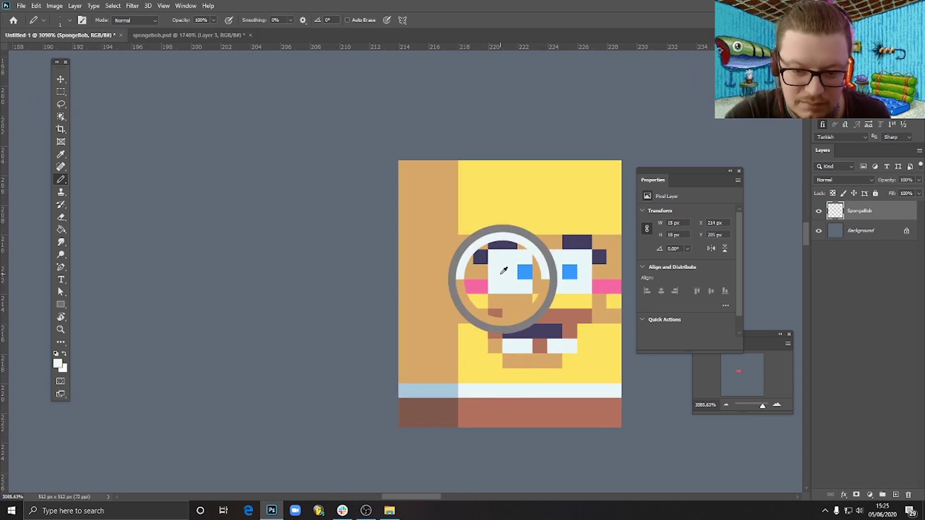
pyautogui.click(57, 364)
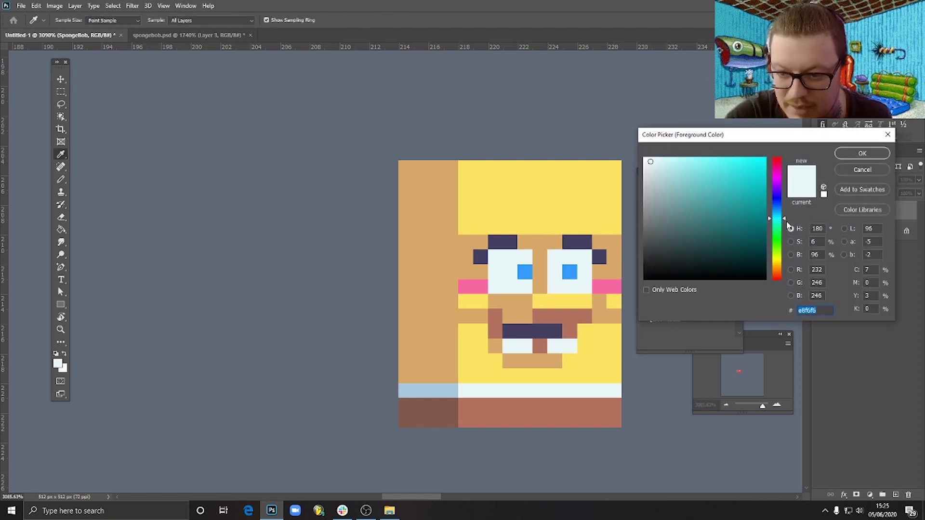
pyautogui.moveTo(782, 219); pyautogui.dragTo(783, 257)
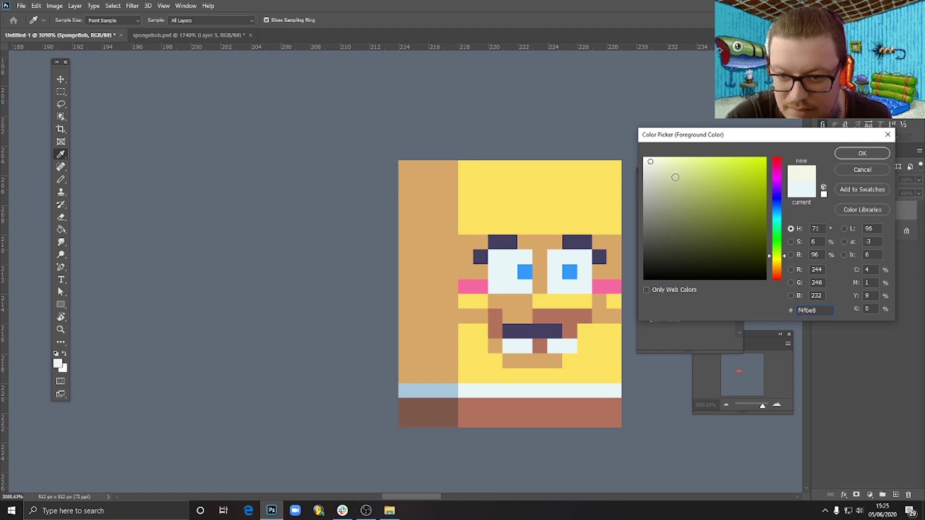
pyautogui.moveTo(675, 177); pyautogui.dragTo(663, 175)
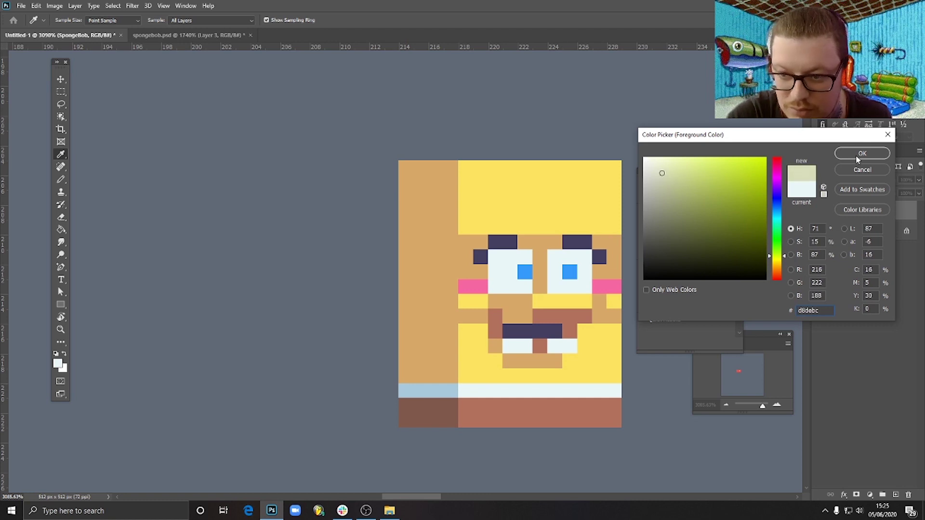
pyautogui.click(861, 153)
pyautogui.click(512, 343)
pyautogui.click(554, 345)
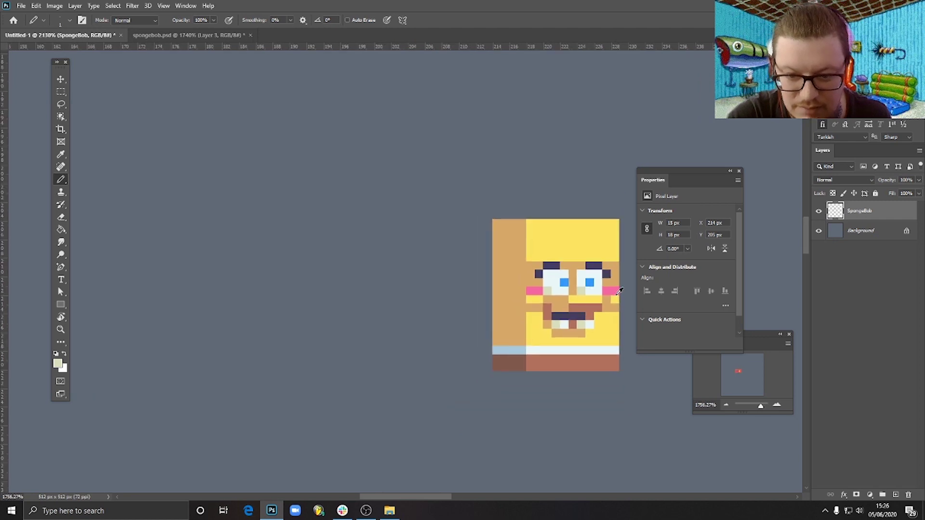
pyautogui.scroll(-5, 600, 310)
pyautogui.scroll(-4, 600, 311)
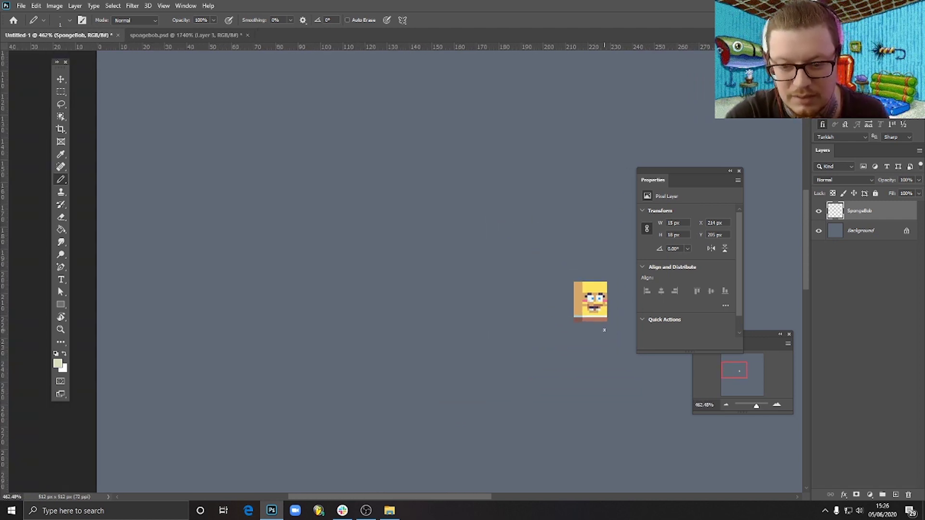
pyautogui.scroll(6, 621, 294)
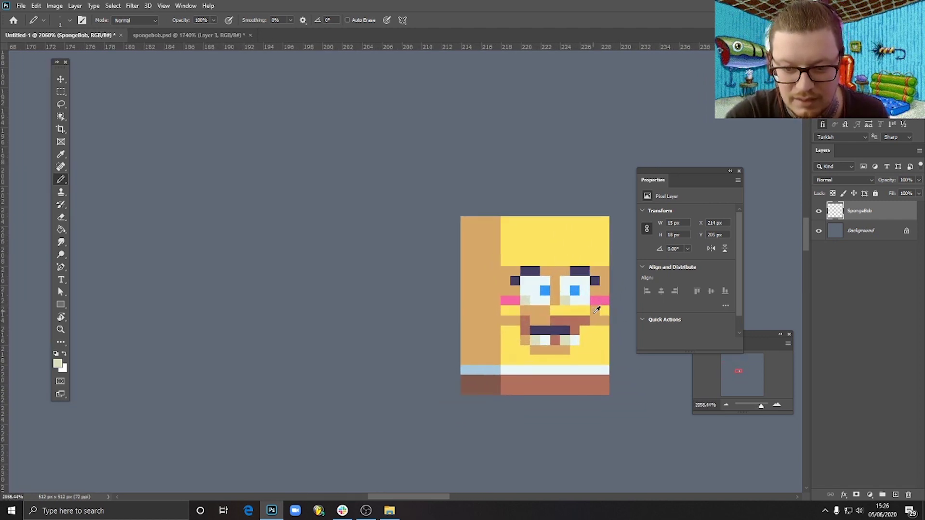
pyautogui.scroll(-4, 575, 374)
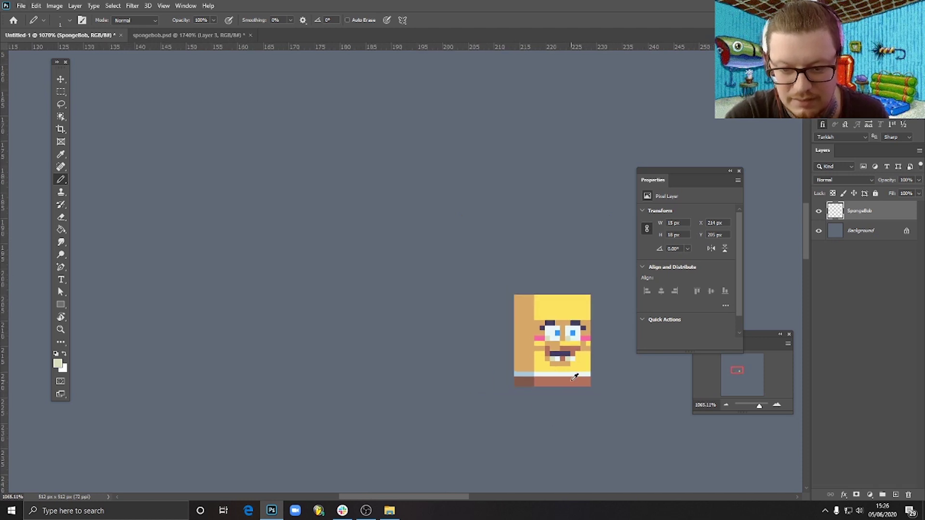
# Move the selected shirt and trouser rows up one pixel, then deselect.
pyautogui.scroll(5, 571, 382)
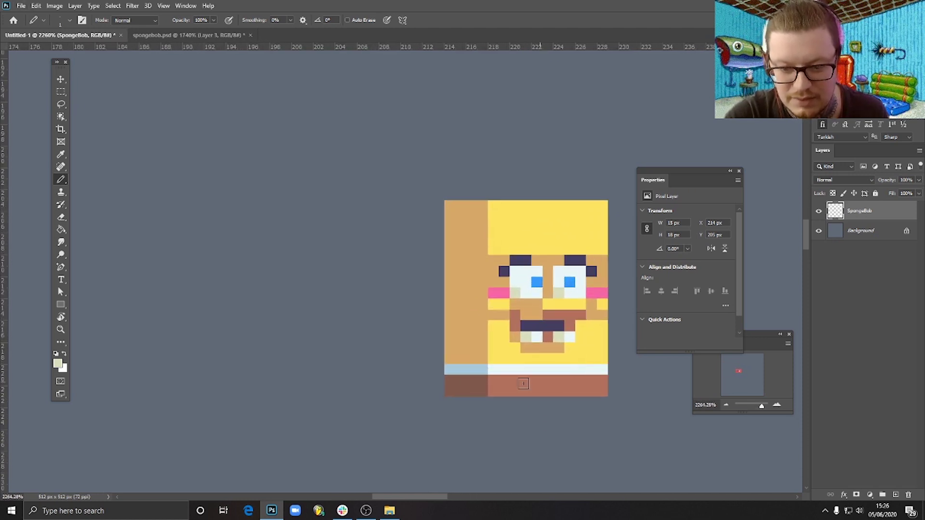
pyautogui.click(58, 92)
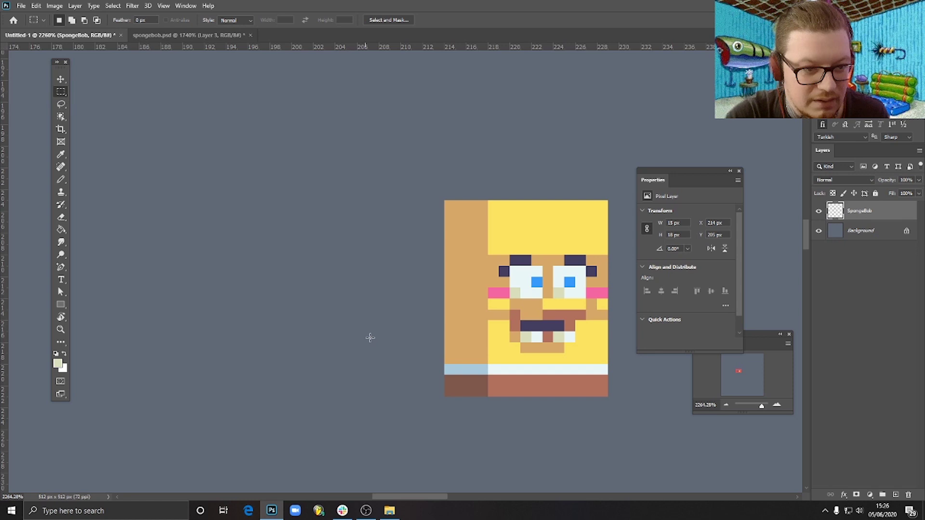
pyautogui.moveTo(436, 364); pyautogui.dragTo(608, 418)
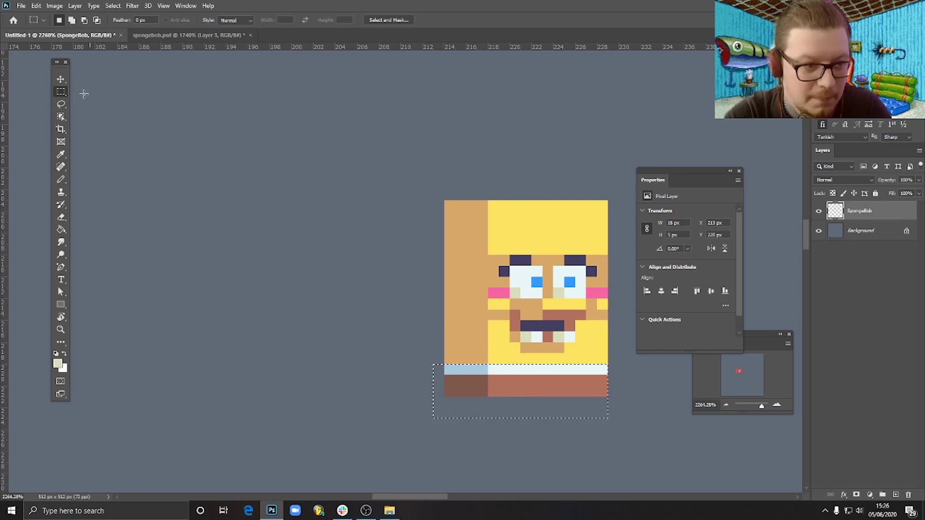
pyautogui.click(61, 79)
pyautogui.press('Up')
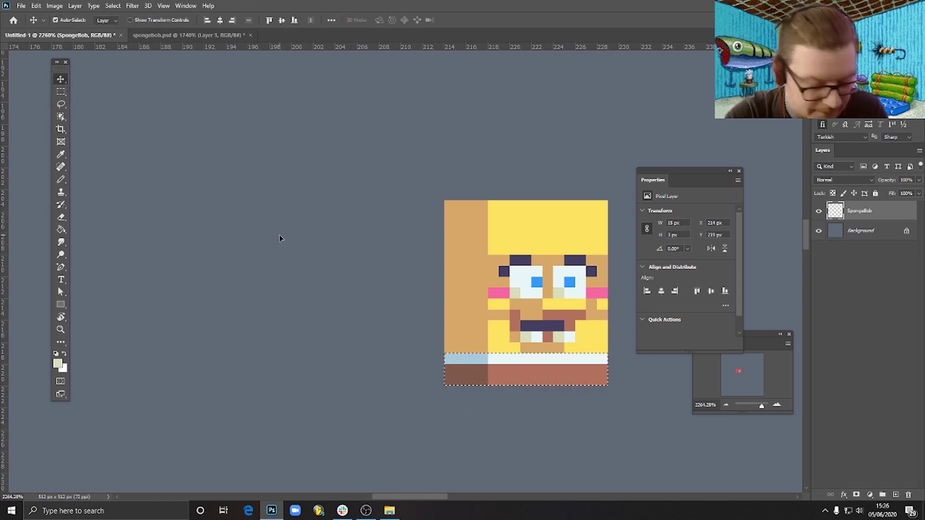
pyautogui.hotkey('ctrl', 'd')
# Paint tan spots on the yellow forehead with the Pencil.
pyautogui.scroll(-5, 606, 423)
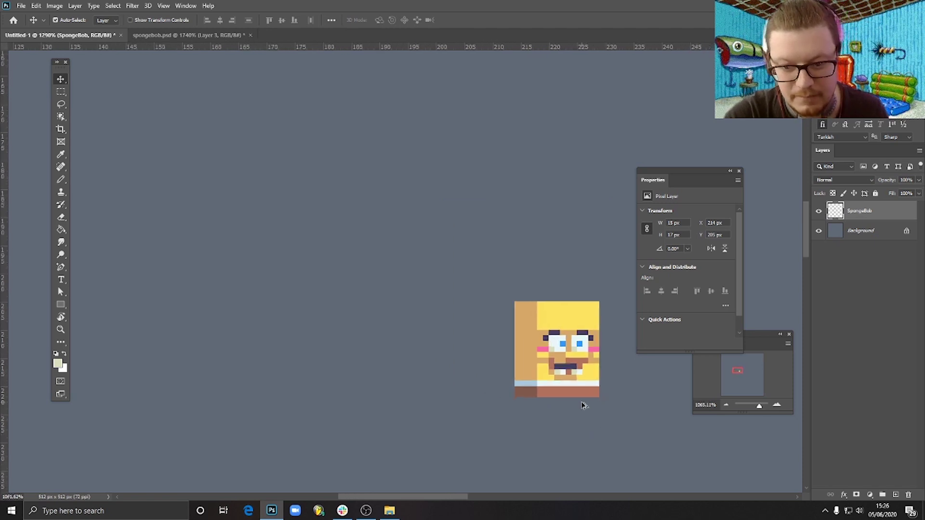
pyautogui.scroll(4, 584, 409)
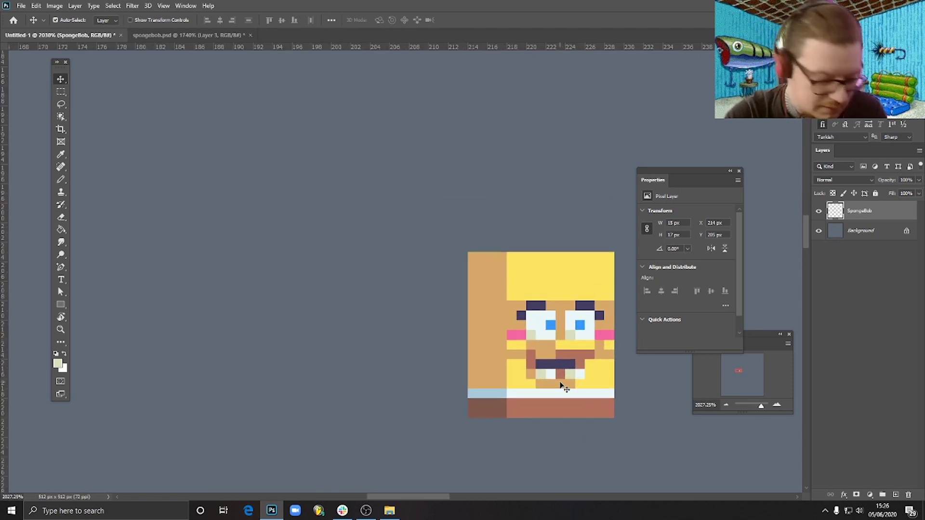
pyautogui.press('b')
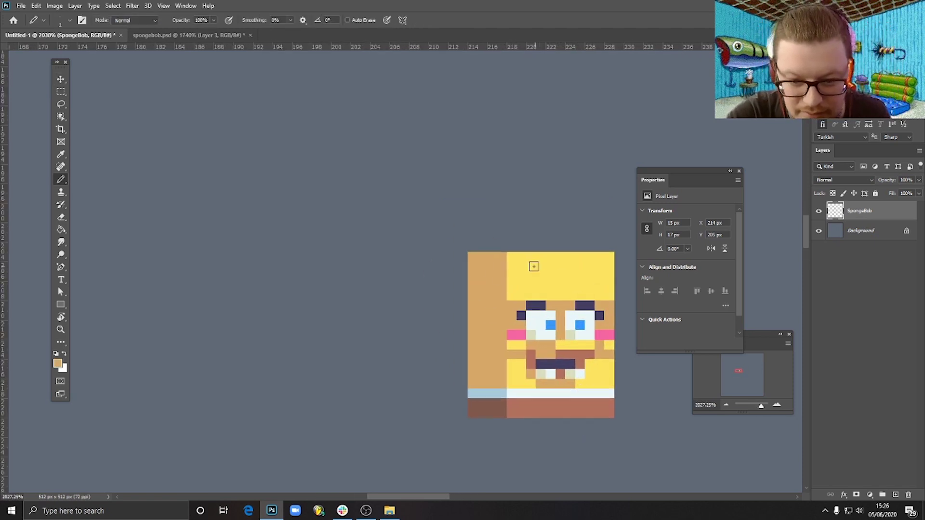
pyautogui.moveTo(534, 266); pyautogui.dragTo(536, 273)
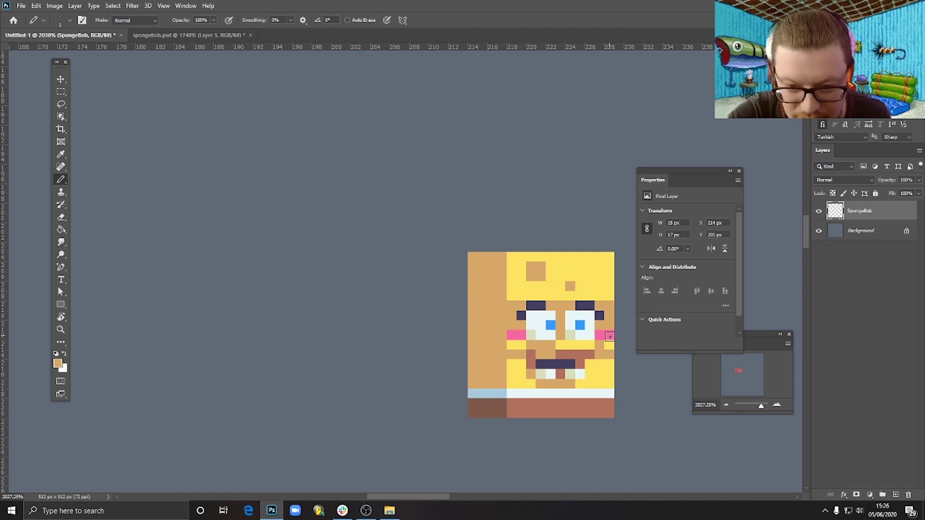
pyautogui.scroll(-6, 609, 336)
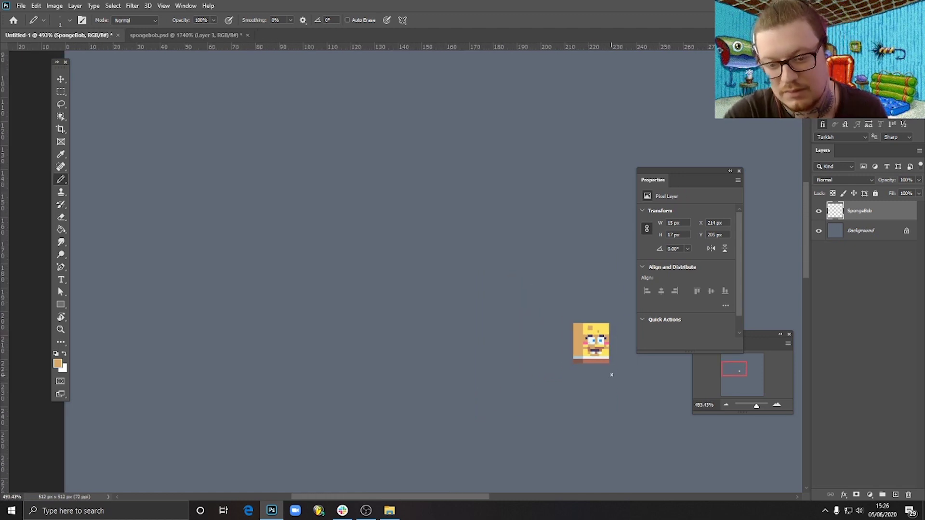
pyautogui.scroll(5, 601, 346)
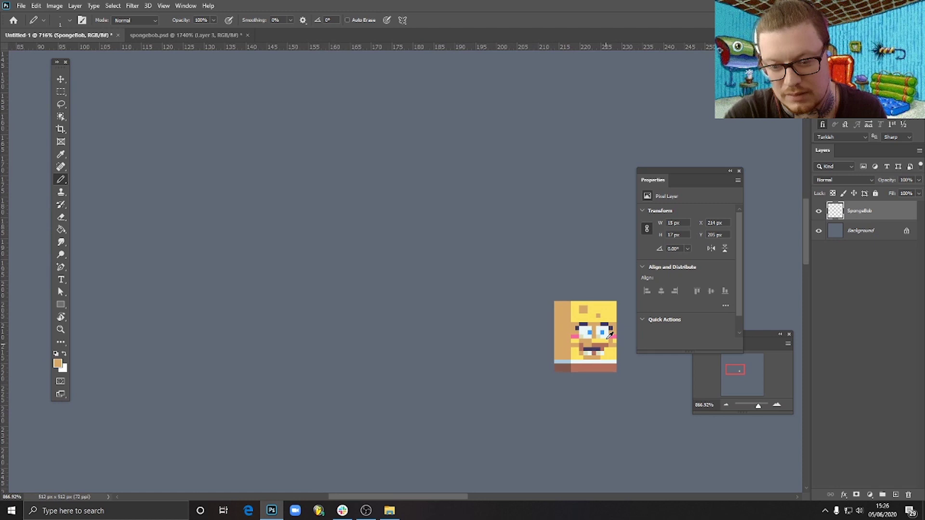
pyautogui.moveTo(600, 325); pyautogui.dragTo(509, 307)
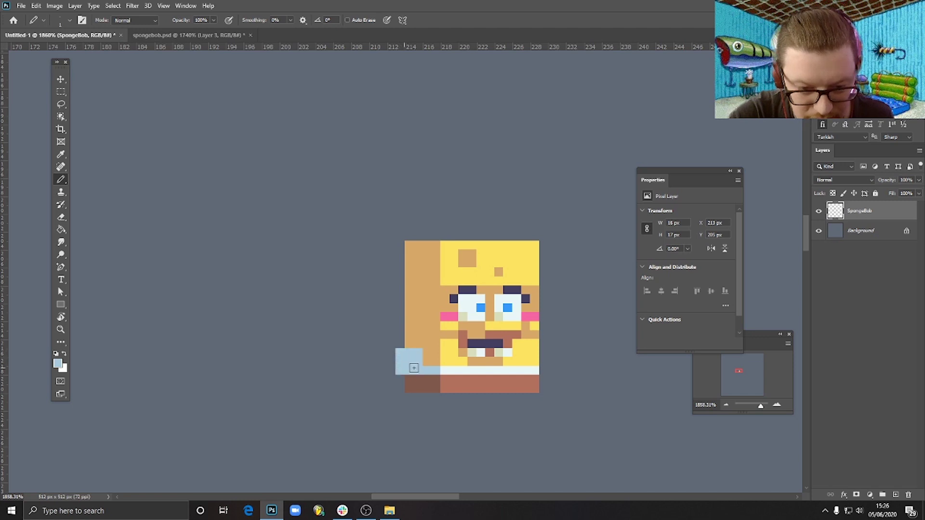
# Lighten part of the pale blue arm at the lower left to near-white.
pyautogui.moveTo(416, 355)
pyautogui.mouseDown()
pyautogui.moveTo(417, 369)
pyautogui.moveTo(413, 361)
pyautogui.mouseUp()
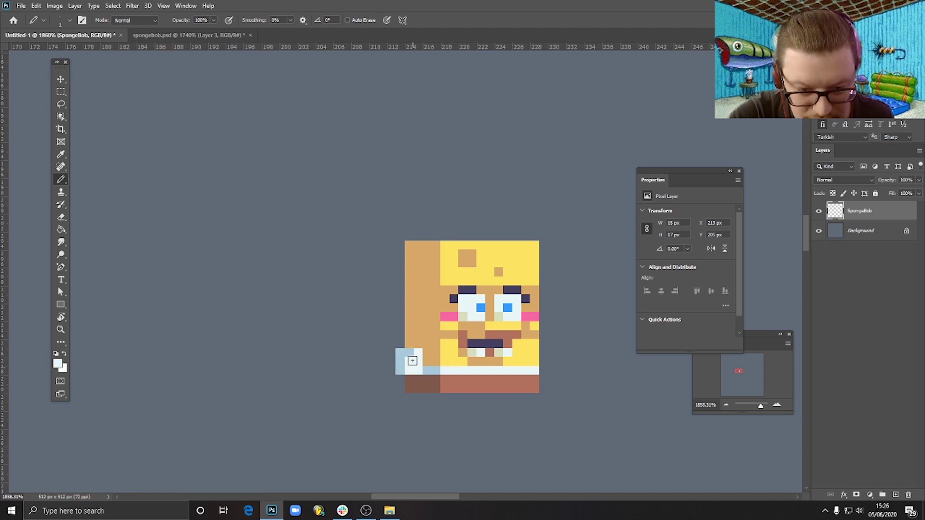
pyautogui.keyDown('alt'); pyautogui.click(437, 355); pyautogui.keyUp('alt')
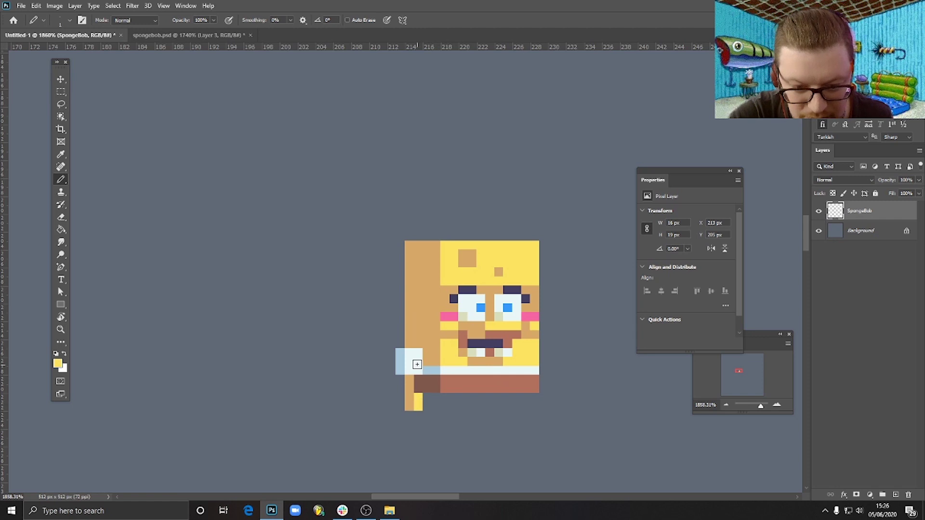
pyautogui.scroll(-10, 514, 415)
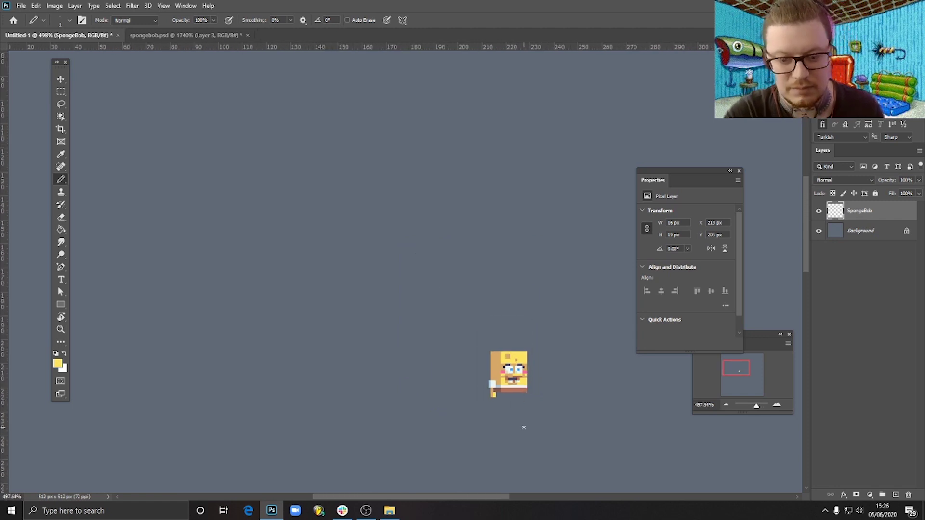
pyautogui.scroll(10, 523, 419)
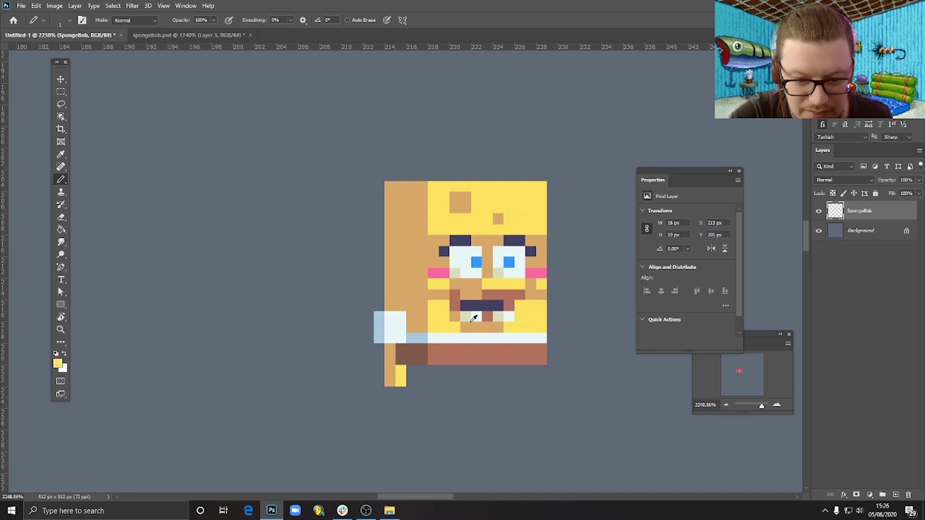
# Draw a right leg below the trousers with a brown cuff and tan skin.
pyautogui.keyDown('alt'); pyautogui.click(414, 303); pyautogui.keyUp('alt')
pyautogui.moveTo(543, 375); pyautogui.dragTo(538, 377)
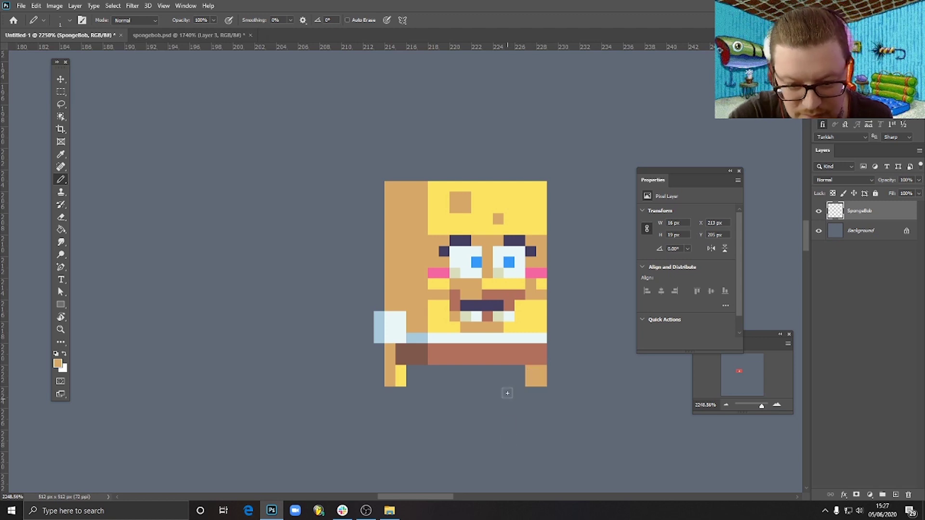
pyautogui.keyDown('alt'); pyautogui.click(524, 359); pyautogui.keyUp('alt')
pyautogui.moveTo(531, 370); pyautogui.dragTo(537, 383)
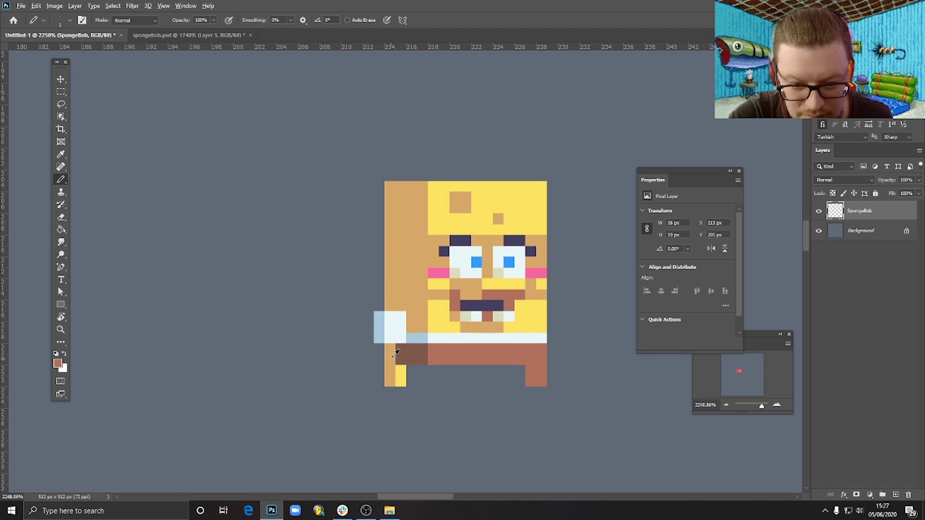
pyautogui.keyDown('alt'); pyautogui.click(484, 327); pyautogui.keyUp('alt')
pyautogui.click(541, 380)
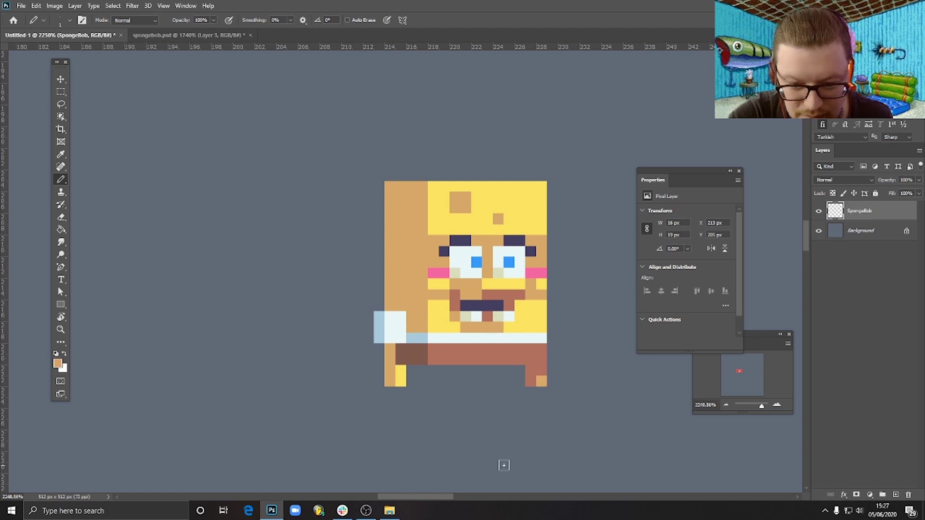
pyautogui.scroll(-3, 530, 443)
pyautogui.scroll(3, 536, 422)
pyautogui.scroll(1, 536, 422)
pyautogui.moveTo(554, 424); pyautogui.dragTo(562, 415)
pyautogui.scroll(-4, 535, 465)
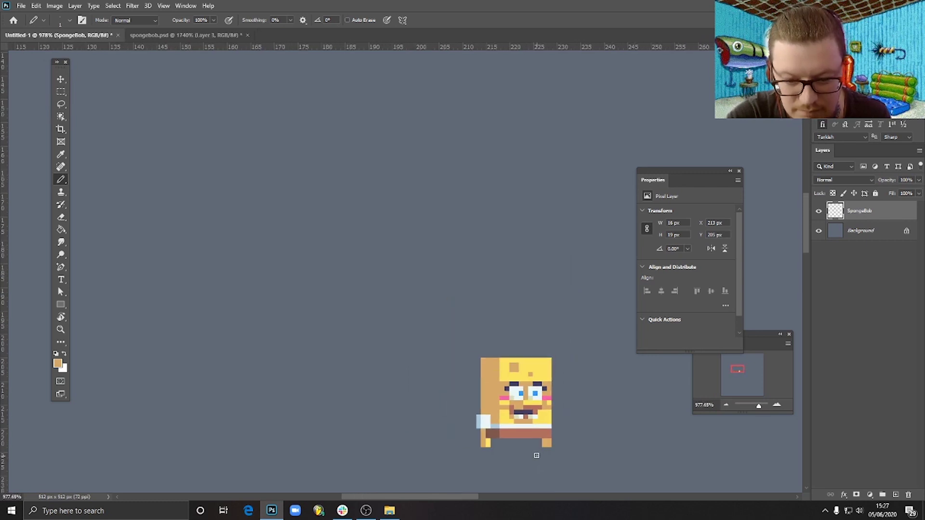
# Set the foreground colour to a bright orange (#ef724c).
pyautogui.scroll(3, 538, 458)
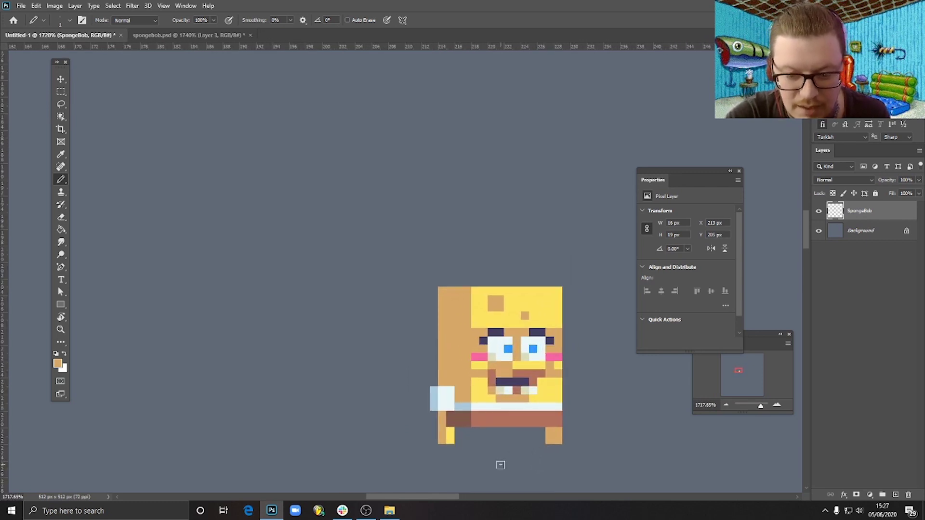
pyautogui.click(58, 363)
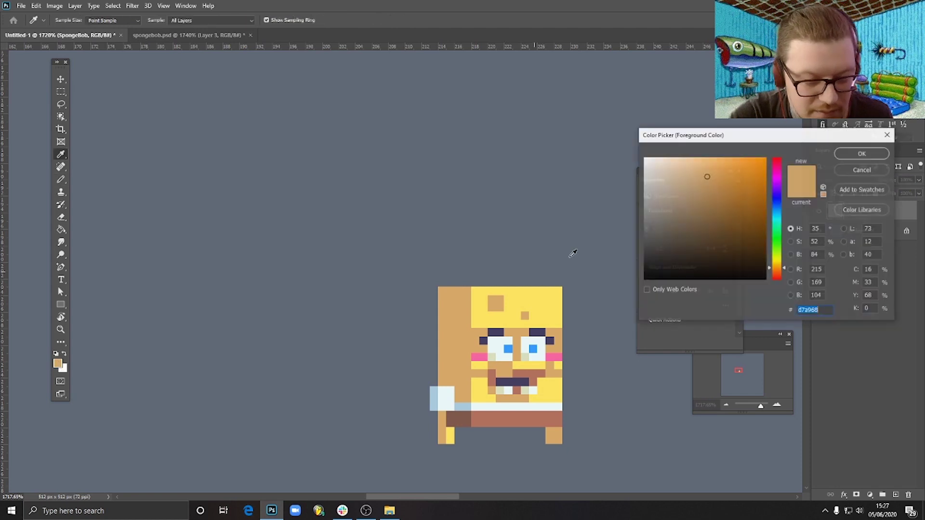
pyautogui.moveTo(782, 171); pyautogui.dragTo(783, 278)
pyautogui.moveTo(723, 172); pyautogui.dragTo(728, 165)
pyautogui.click(862, 153)
# Pencil an orange tie over the shirt and trousers and turn one white shirt pixel pale blue.
pyautogui.press('b')
pyautogui.scroll(3, 520, 430)
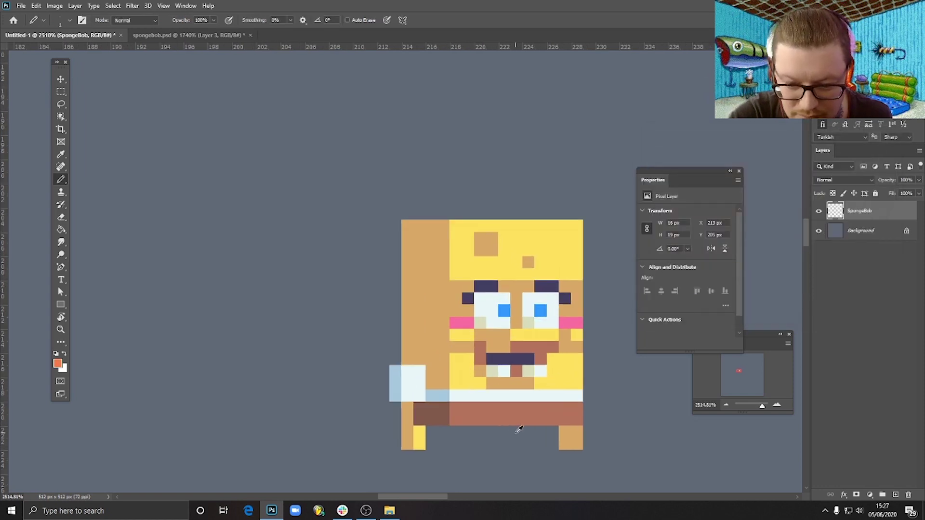
pyautogui.moveTo(506, 386)
pyautogui.mouseDown()
pyautogui.moveTo(500, 414)
pyautogui.moveTo(532, 416)
pyautogui.moveTo(522, 404)
pyautogui.moveTo(491, 403)
pyautogui.mouseUp()
pyautogui.keyDown('alt'); pyautogui.click(427, 388); pyautogui.keyUp('alt')
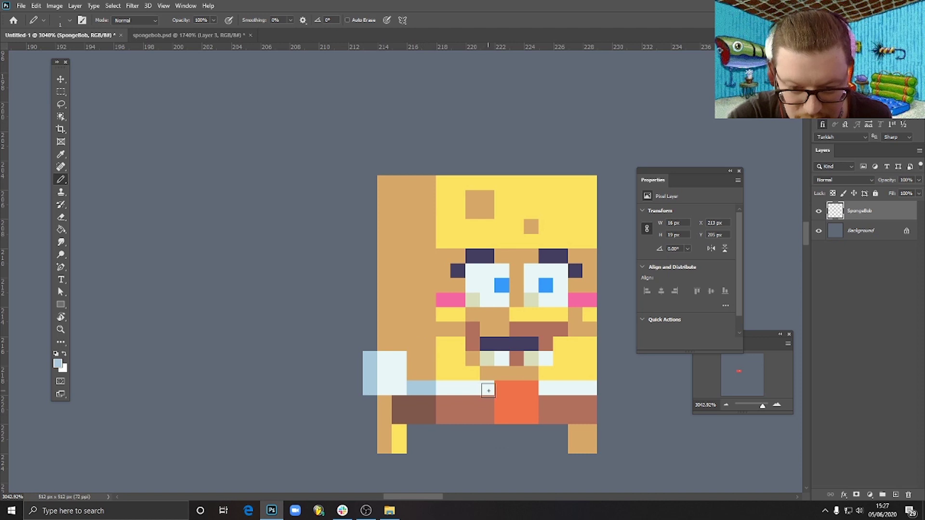
pyautogui.click(486, 388)
pyautogui.keyDown('alt'); pyautogui.click(451, 410); pyautogui.keyUp('alt')
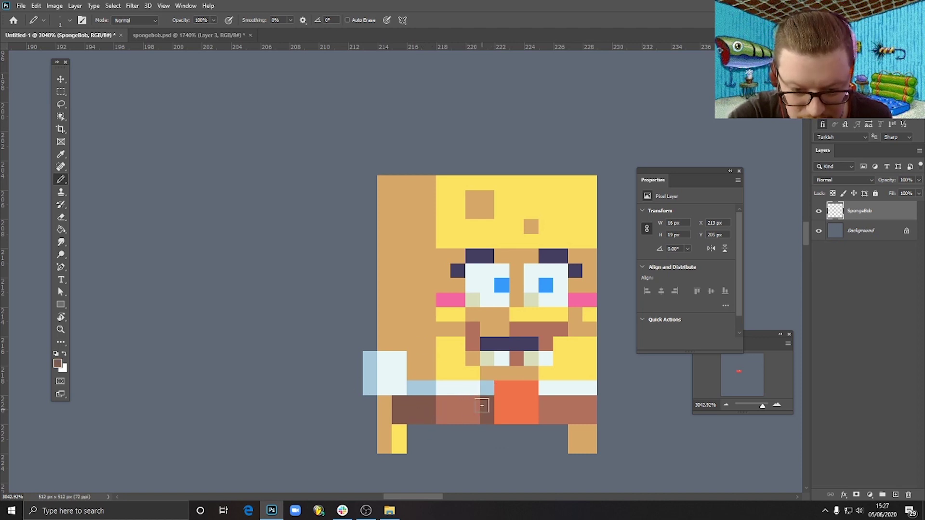
pyautogui.scroll(-5, 555, 385)
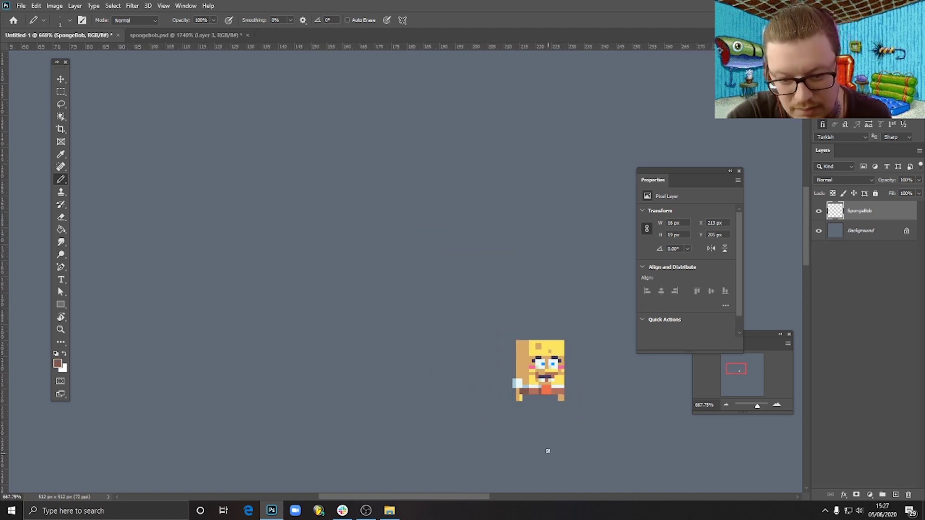
pyautogui.scroll(5, 550, 398)
# Darken the sampled brown and paint dark brown strips under both sides of the shorts.
pyautogui.keyDown('alt'); pyautogui.click(435, 369); pyautogui.keyUp('alt')
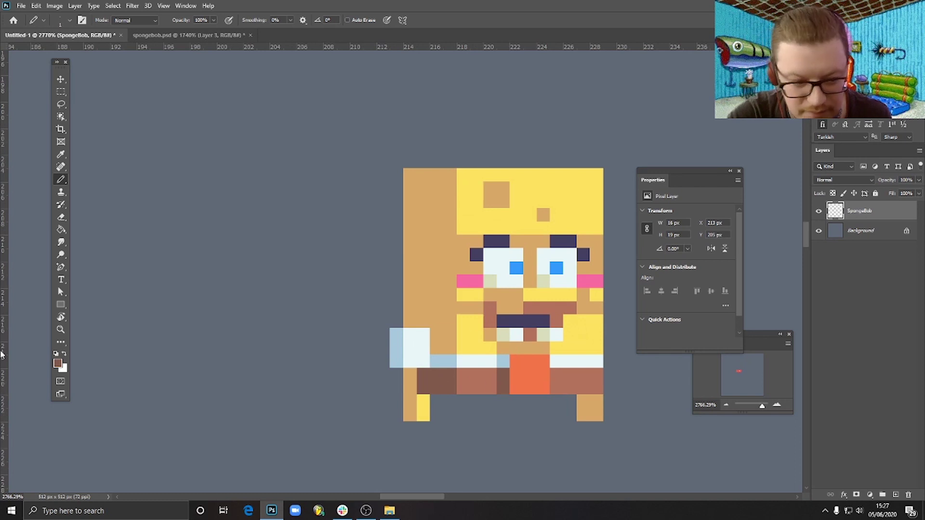
pyautogui.click(58, 364)
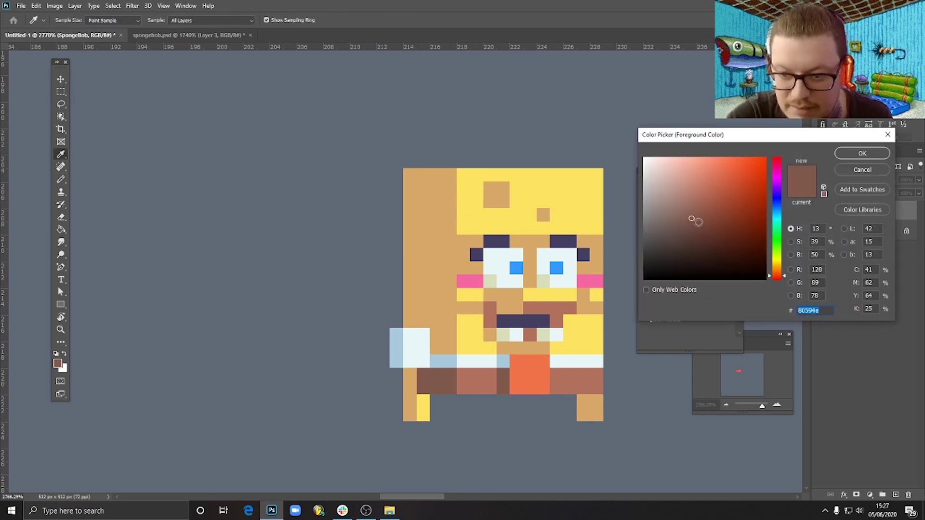
pyautogui.moveTo(691, 218); pyautogui.dragTo(699, 235)
pyautogui.click(862, 154)
pyautogui.press('b')
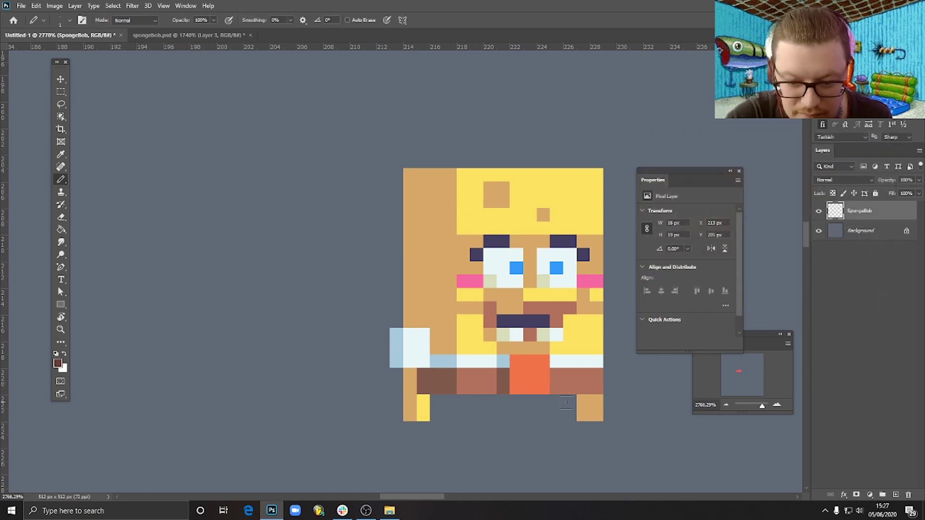
pyautogui.moveTo(567, 404); pyautogui.dragTo(542, 404)
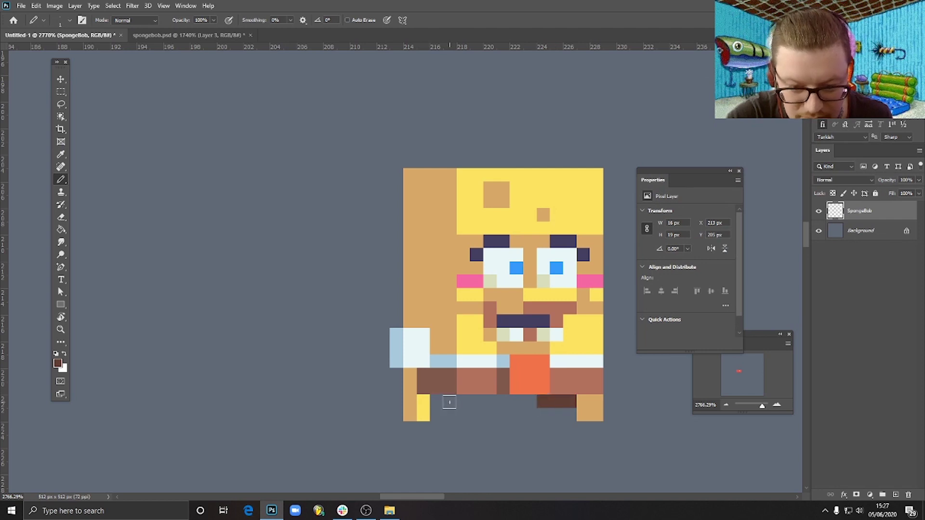
pyautogui.moveTo(449, 402); pyautogui.dragTo(484, 402)
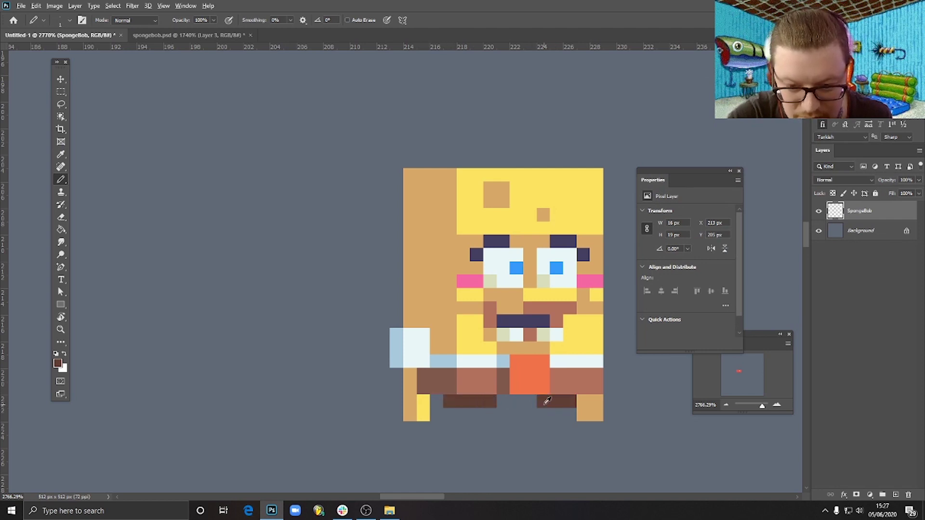
pyautogui.moveTo(547, 401); pyautogui.dragTo(534, 398)
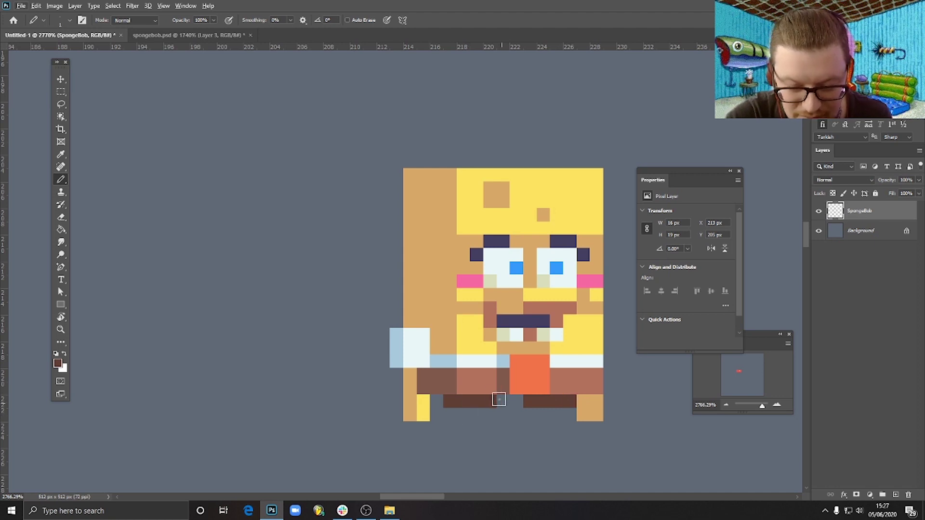
# Draw two yellow legs below the shorts with white sock bottoms and tan tops.
pyautogui.moveTo(463, 414); pyautogui.dragTo(463, 444)
pyautogui.moveTo(543, 414); pyautogui.dragTo(543, 437)
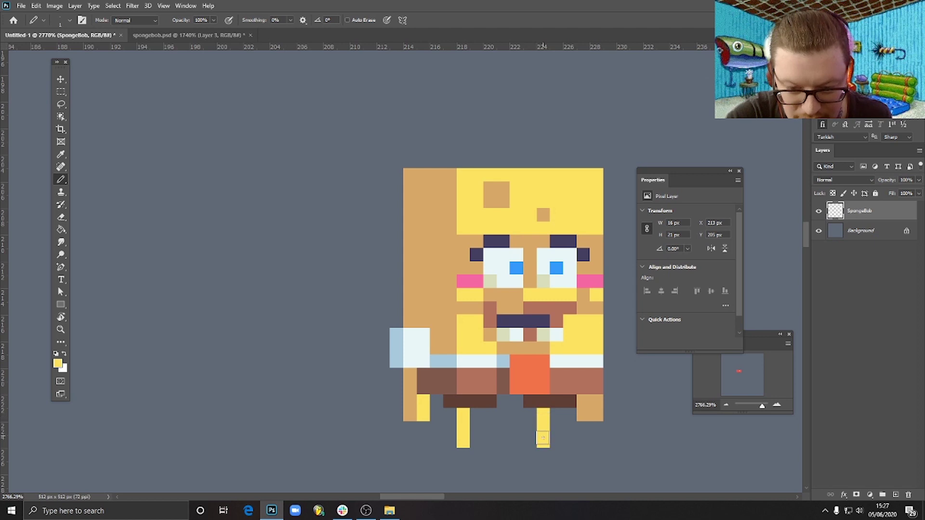
pyautogui.keyDown('alt'); pyautogui.click(472, 360); pyautogui.keyUp('alt')
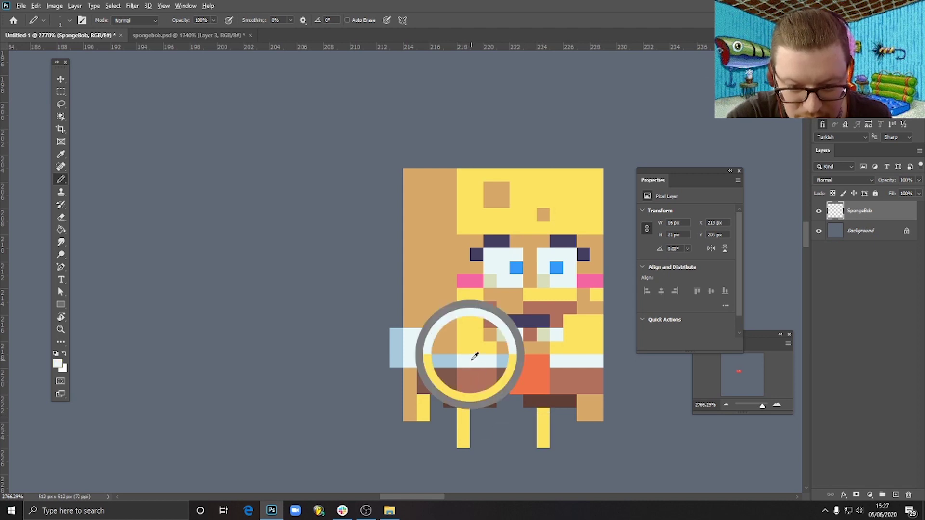
pyautogui.moveTo(463, 428); pyautogui.dragTo(465, 442)
pyautogui.click(463, 428)
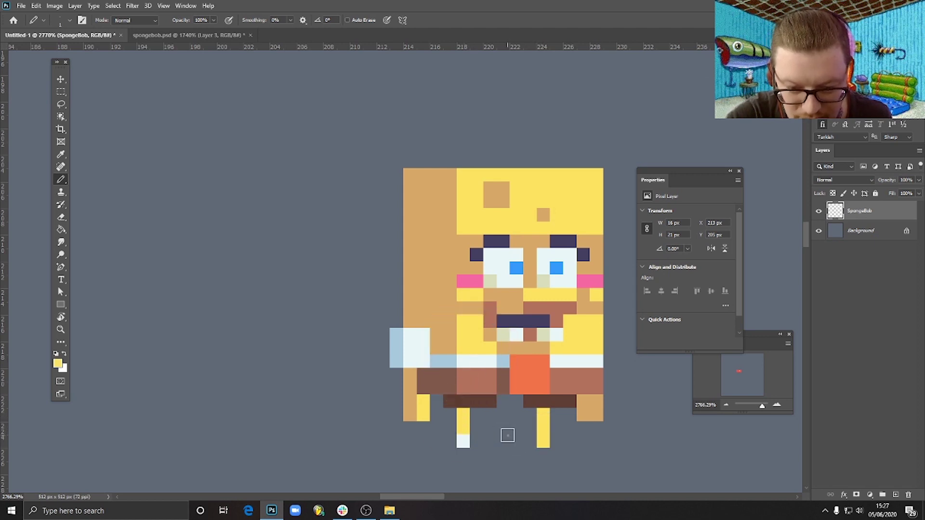
pyautogui.keyDown('alt'); pyautogui.click(462, 440); pyautogui.keyUp('alt')
pyautogui.click(543, 441)
pyautogui.keyDown('alt'); pyautogui.click(442, 304); pyautogui.keyUp('alt')
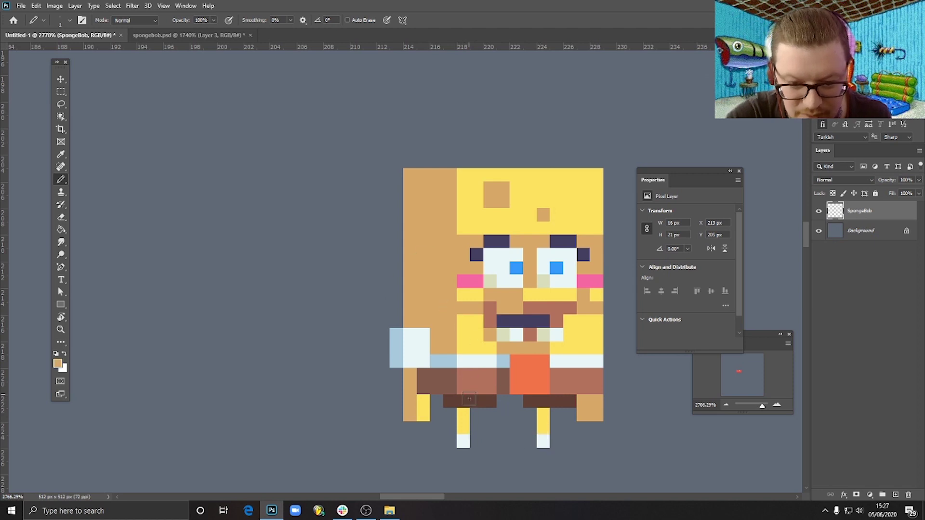
pyautogui.click(463, 415)
pyautogui.click(543, 414)
pyautogui.scroll(-8, 440, 335)
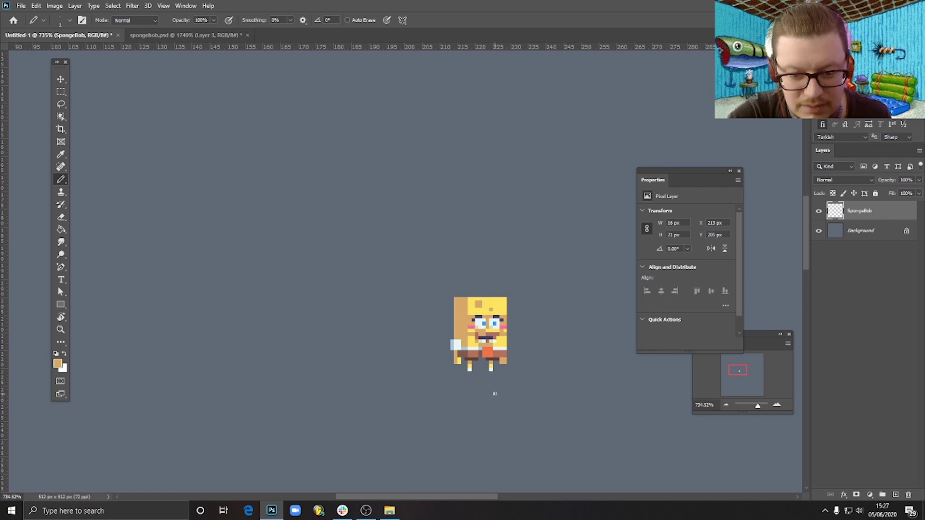
pyautogui.scroll(7, 469, 383)
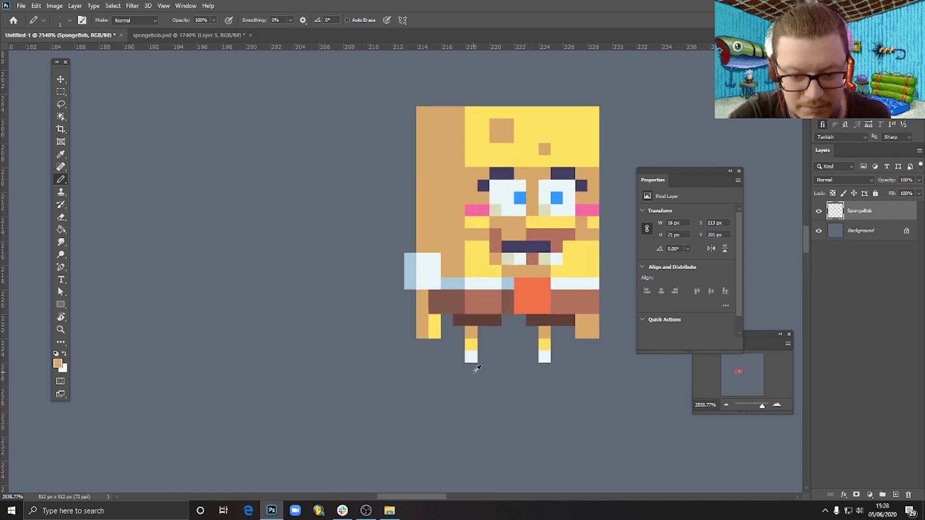
# Sample the eyebrows' dark purple and draw shoe blocks under the left and right legs.
pyautogui.keyDown('alt'); pyautogui.click(506, 138); pyautogui.keyUp('alt')
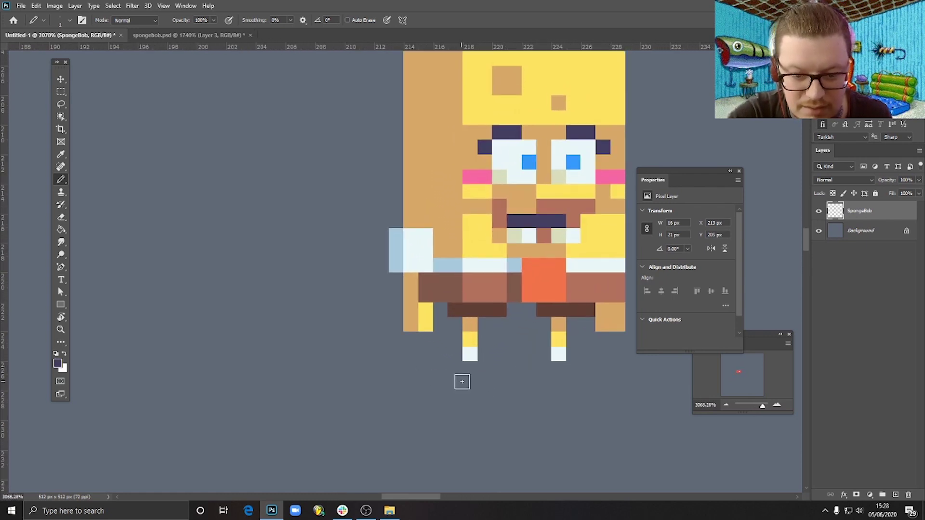
pyautogui.moveTo(458, 371)
pyautogui.mouseDown()
pyautogui.moveTo(481, 370)
pyautogui.moveTo(456, 383)
pyautogui.mouseUp()
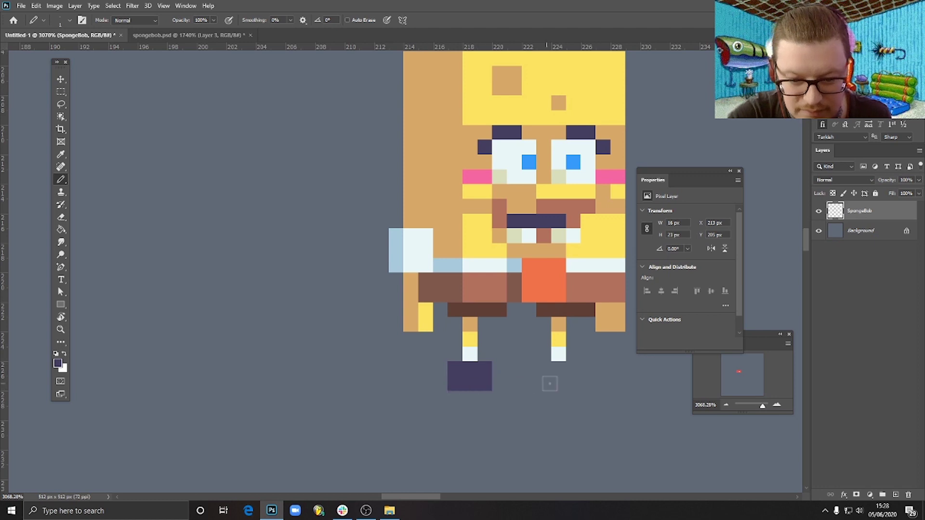
pyautogui.moveTo(558, 369)
pyautogui.mouseDown()
pyautogui.moveTo(599, 368)
pyautogui.moveTo(599, 385)
pyautogui.moveTo(558, 383)
pyautogui.mouseUp()
pyautogui.scroll(-6, 521, 404)
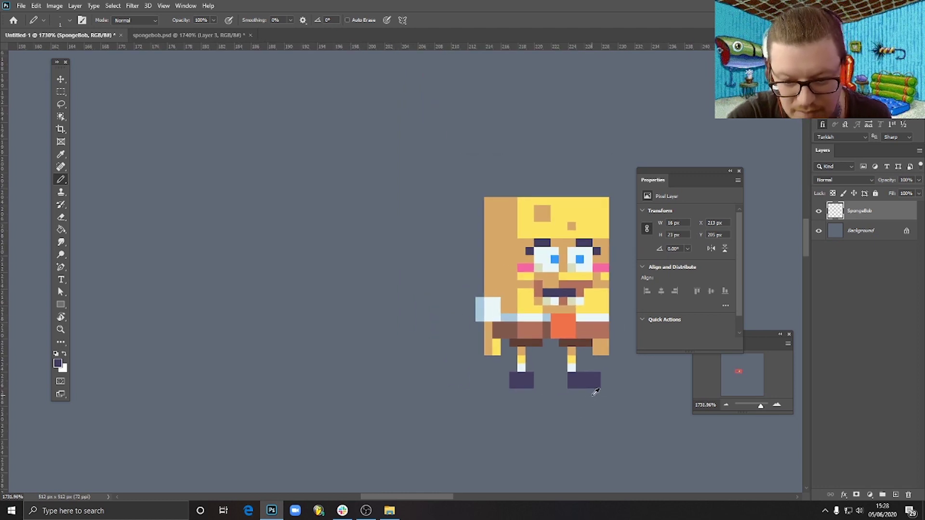
# Paint the right shoe's toe half in a lighter purple (#655b8d), adjusting the shade once.
pyautogui.scroll(6, 569, 391)
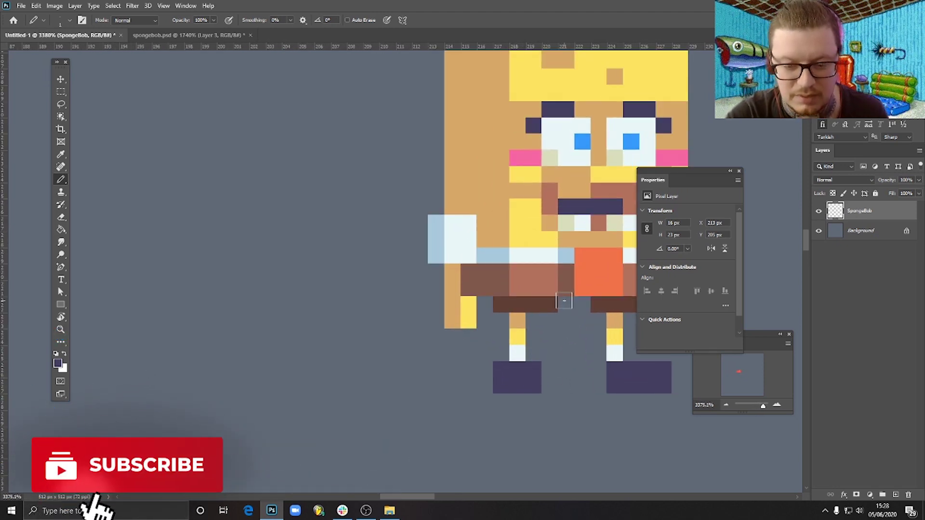
pyautogui.moveTo(611, 368); pyautogui.dragTo(532, 378)
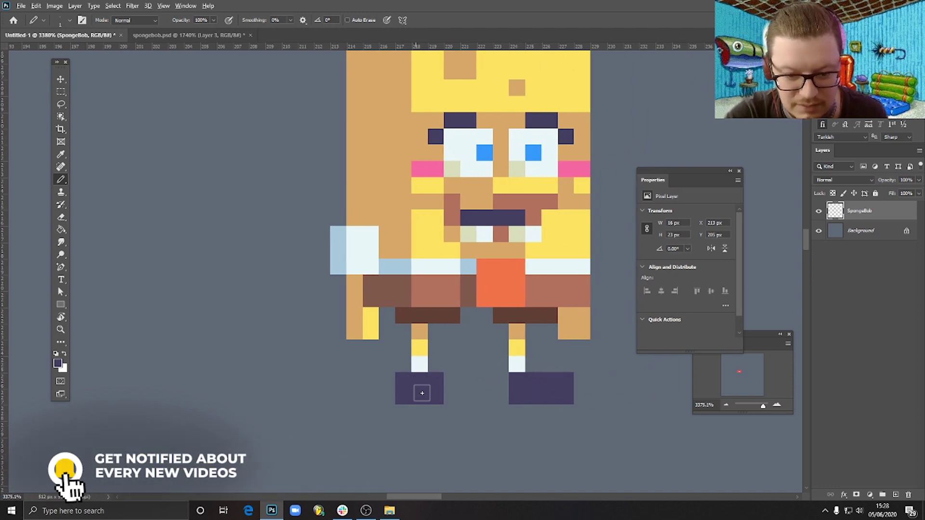
pyautogui.click(57, 363)
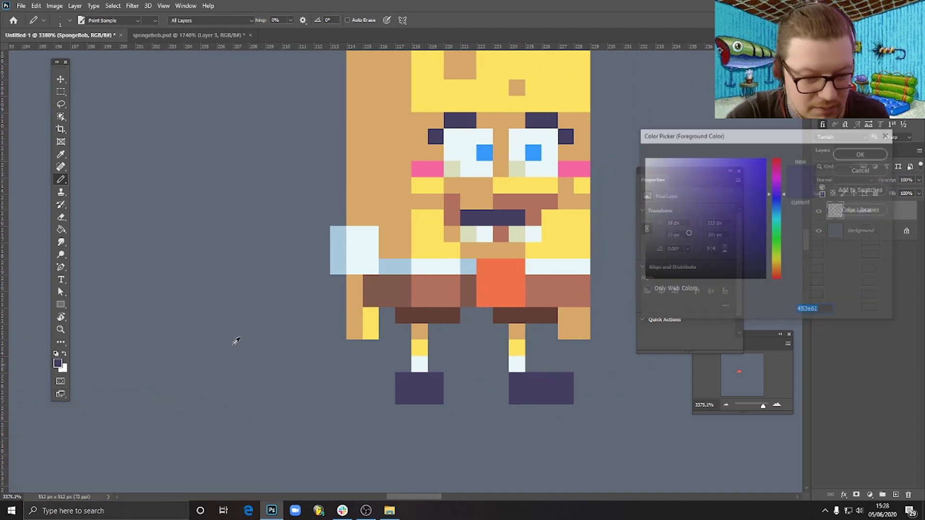
pyautogui.click(686, 213)
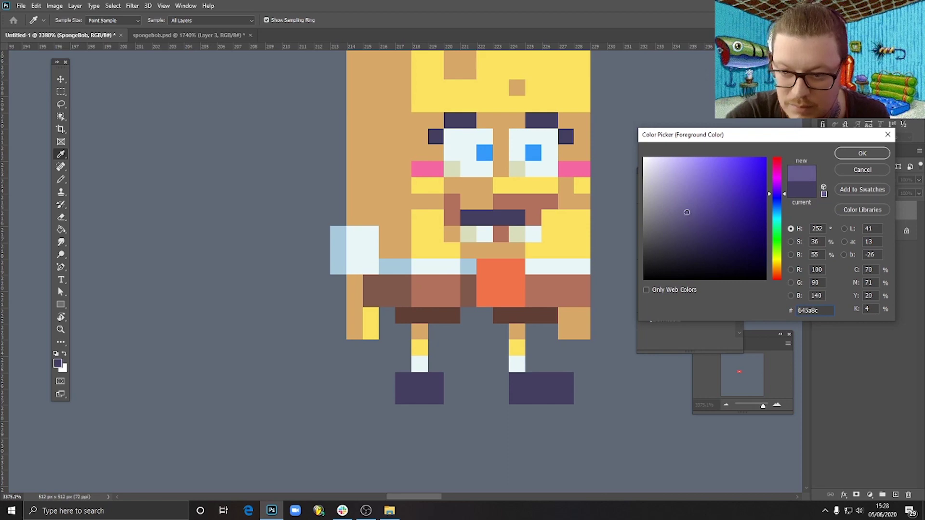
pyautogui.click(850, 152)
pyautogui.click(559, 390)
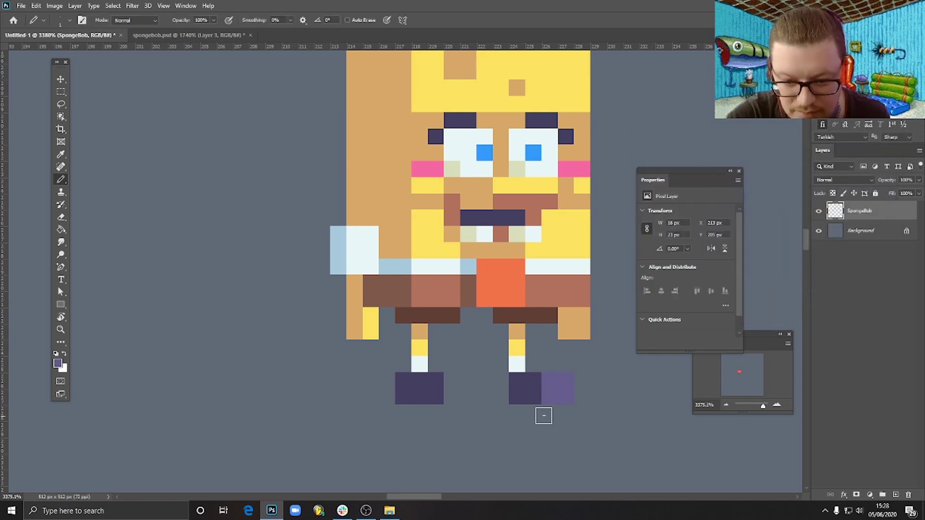
pyautogui.click(58, 363)
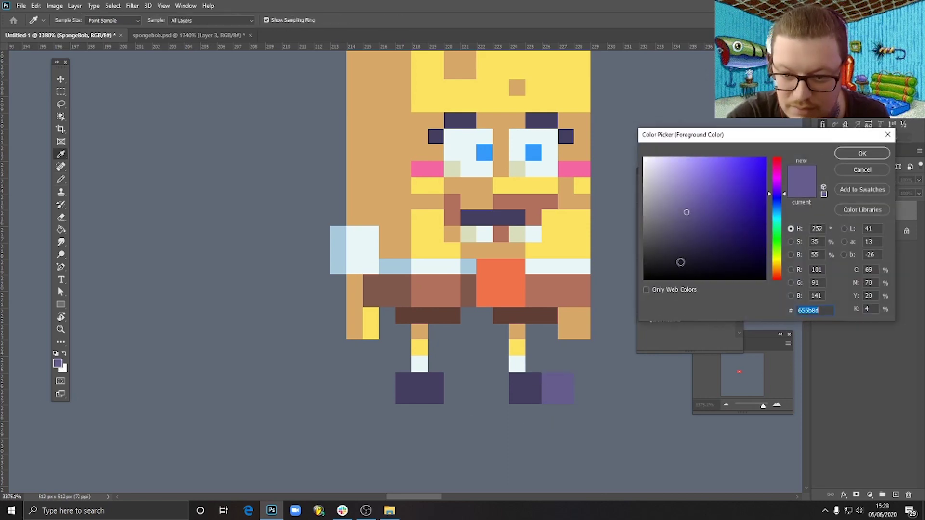
pyautogui.click(689, 217)
pyautogui.click(883, 154)
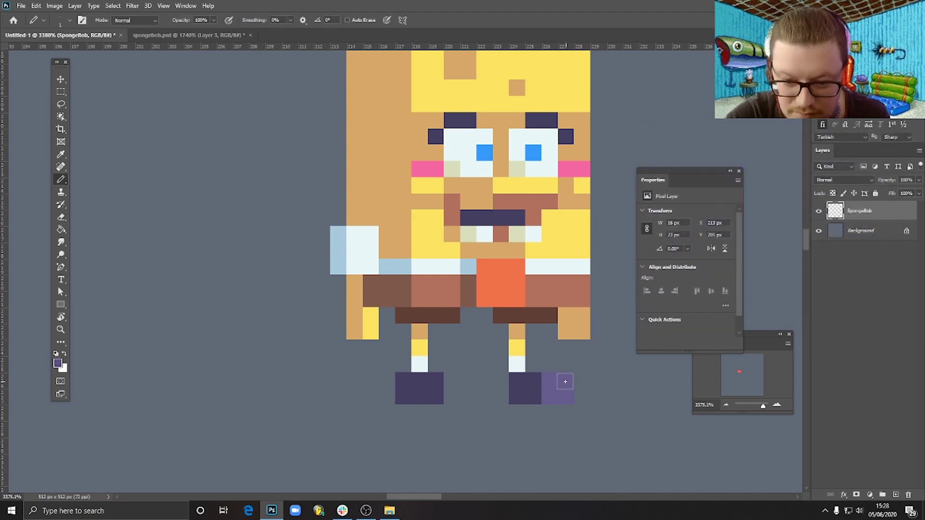
pyautogui.click(559, 383)
pyautogui.scroll(-3, 544, 398)
pyautogui.scroll(-4, 544, 398)
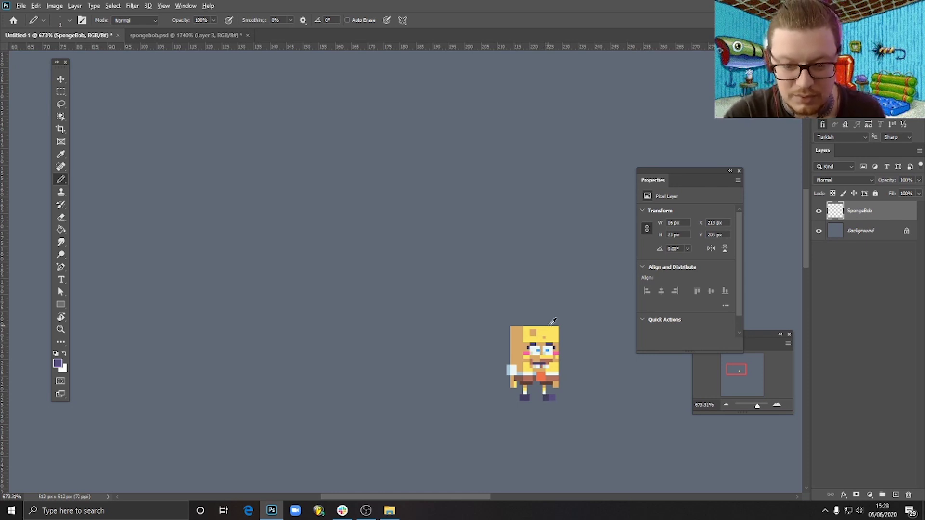
# Paint a tall white column above SpongeBob's head, using white sampled from the eye.
pyautogui.scroll(3, 552, 321)
pyautogui.moveTo(560, 367); pyautogui.dragTo(518, 263)
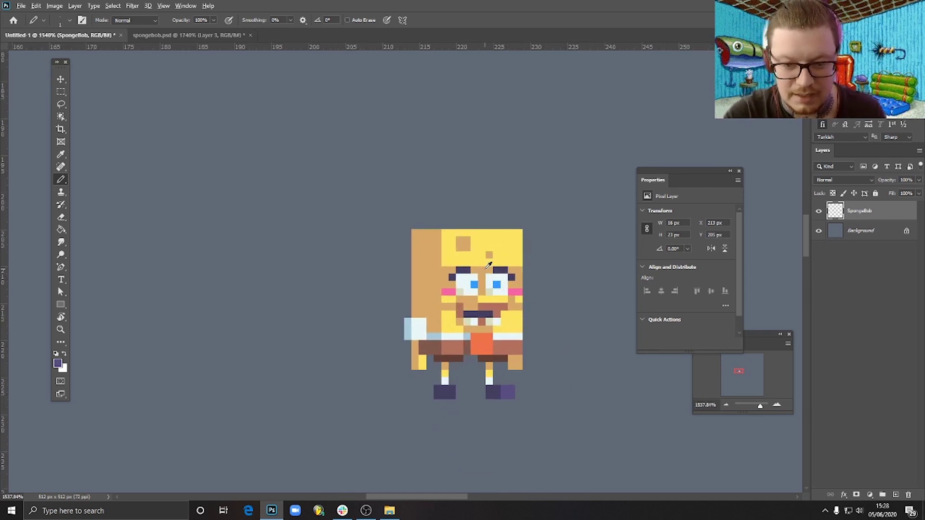
pyautogui.scroll(3, 486, 277)
pyautogui.scroll(-1, 485, 277)
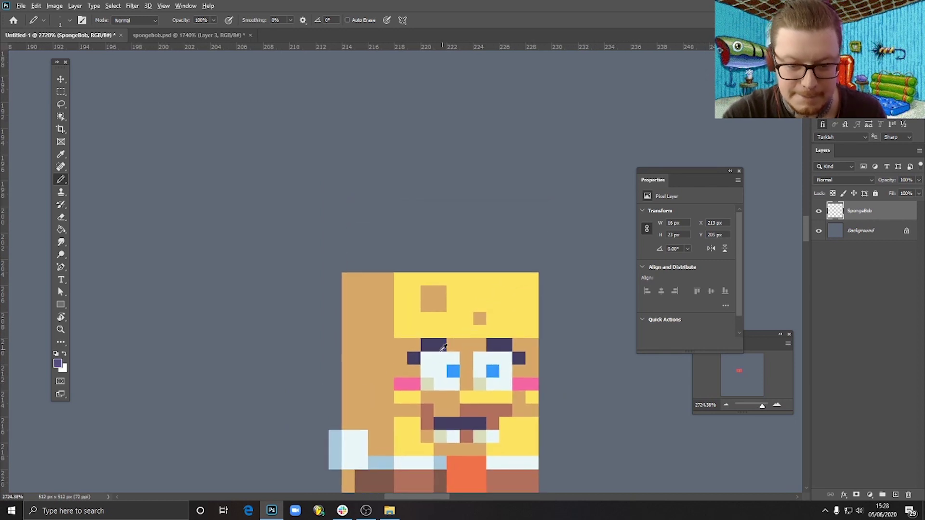
pyautogui.press('x')
pyautogui.moveTo(435, 265)
pyautogui.mouseDown()
pyautogui.moveTo(466, 266)
pyautogui.moveTo(467, 186)
pyautogui.moveTo(456, 188)
pyautogui.moveTo(446, 254)
pyautogui.moveTo(447, 204)
pyautogui.mouseUp()
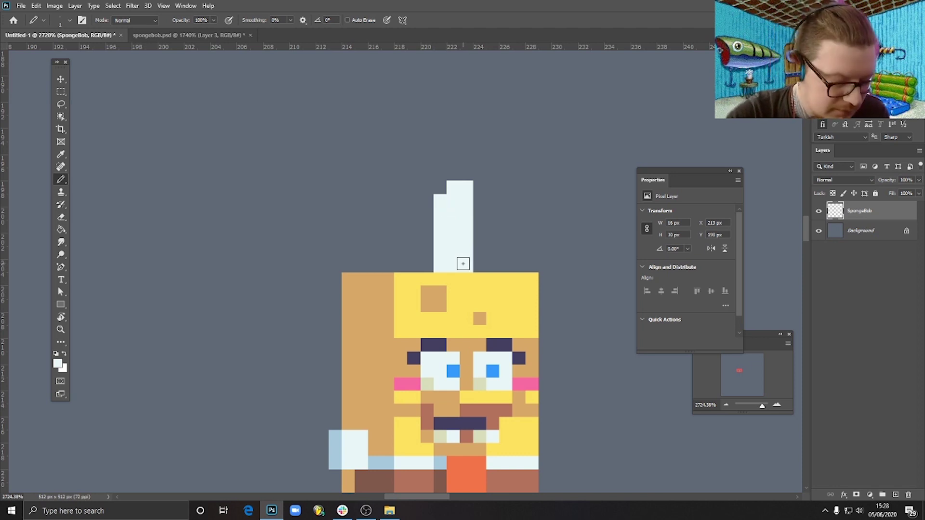
pyautogui.press('e')
pyautogui.moveTo(443, 262)
pyautogui.mouseDown()
pyautogui.moveTo(450, 182)
pyautogui.moveTo(443, 244)
pyautogui.moveTo(432, 251)
pyautogui.mouseUp()
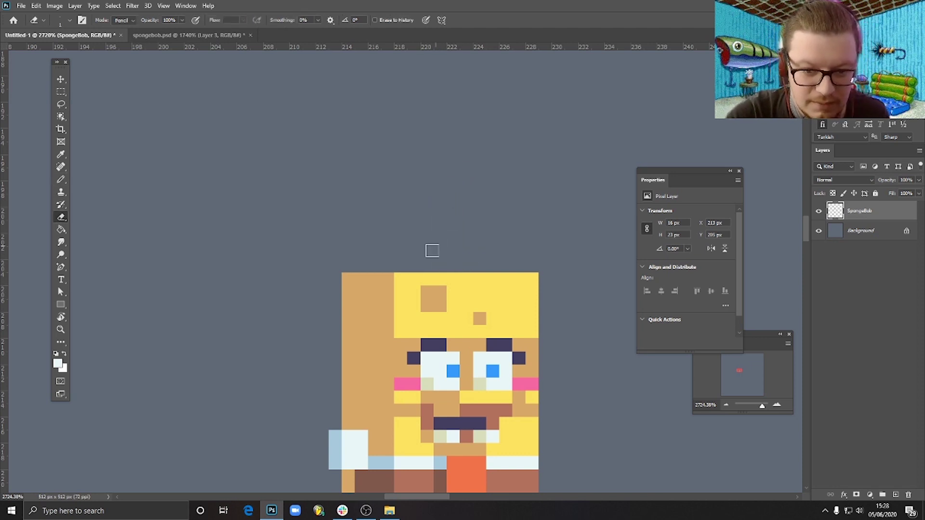
pyautogui.press('b')
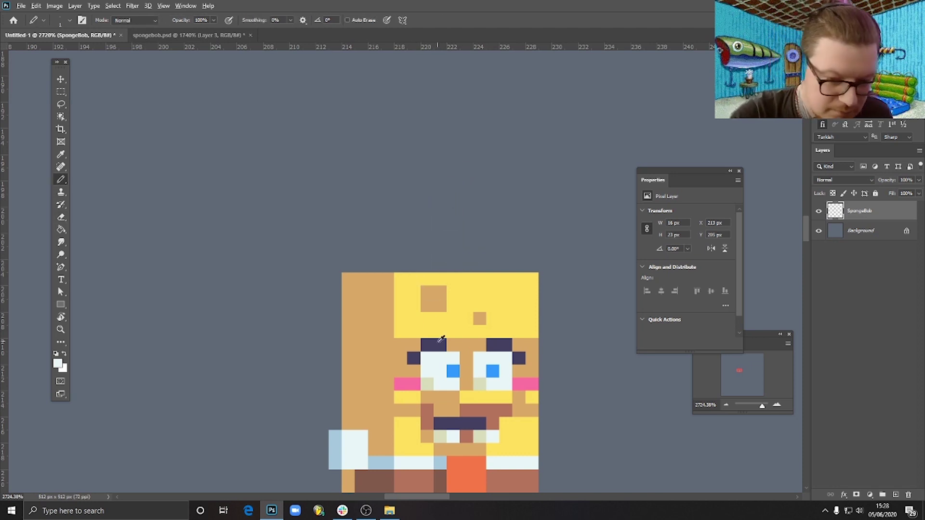
pyautogui.keyDown('alt'); pyautogui.click(479, 360); pyautogui.keyUp('alt')
pyautogui.moveTo(440, 264)
pyautogui.mouseDown()
pyautogui.moveTo(475, 265)
pyautogui.moveTo(468, 170)
pyautogui.moveTo(451, 173)
pyautogui.moveTo(444, 254)
pyautogui.moveTo(450, 190)
pyautogui.moveTo(467, 251)
pyautogui.moveTo(463, 183)
pyautogui.mouseUp()
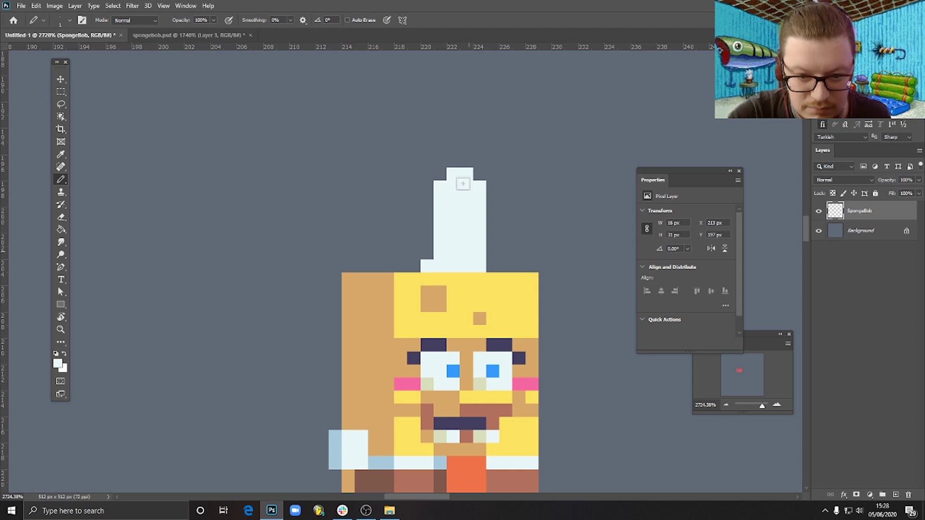
pyautogui.press('e')
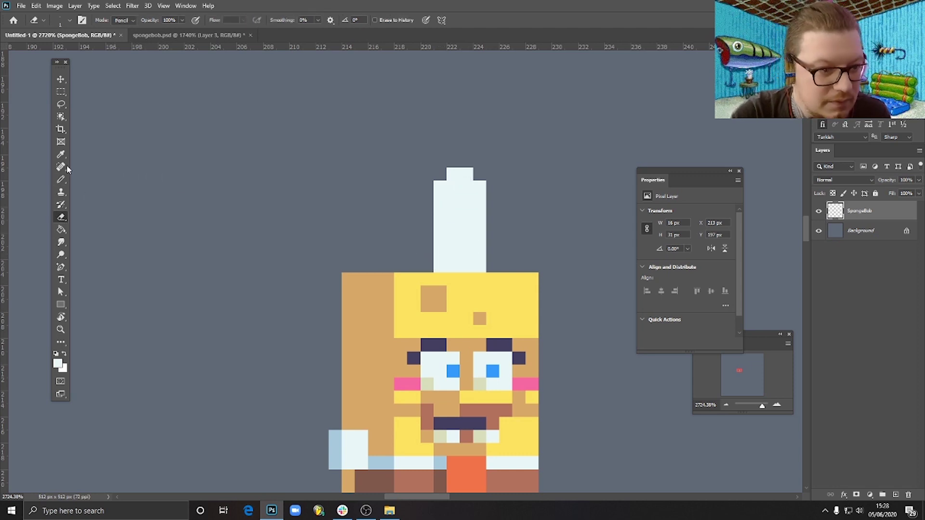
# Select the white column, nudge it two pixels left, then deselect.
pyautogui.click(61, 92)
pyautogui.moveTo(394, 128)
pyautogui.mouseDown()
pyautogui.moveTo(512, 258)
pyautogui.moveTo(512, 272)
pyautogui.mouseUp()
pyautogui.click(61, 79)
pyautogui.press('Left')
pyautogui.press('Left')
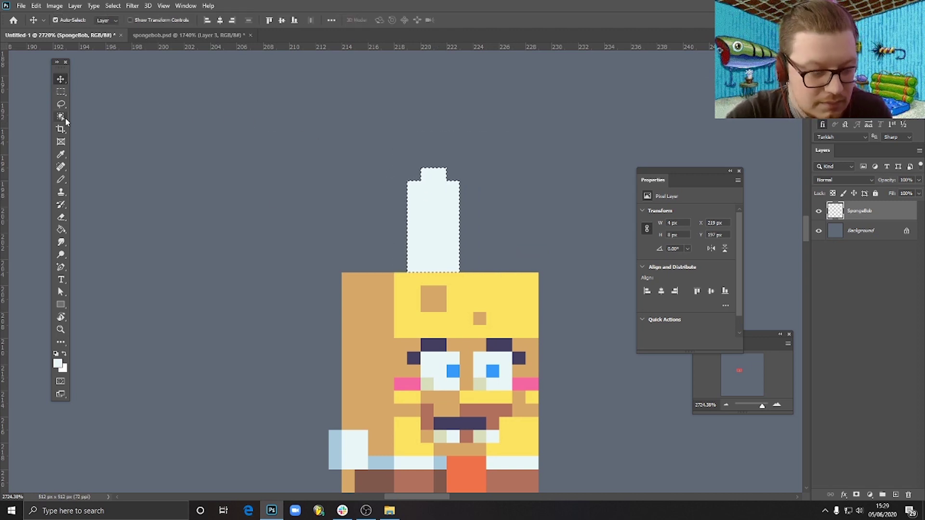
pyautogui.hotkey('ctrl', 'd')
# Pencil a light-blue stripe down the hat's left side, using blue sampled from the sprite.
pyautogui.click(61, 180)
pyautogui.scroll(-2, 466, 382)
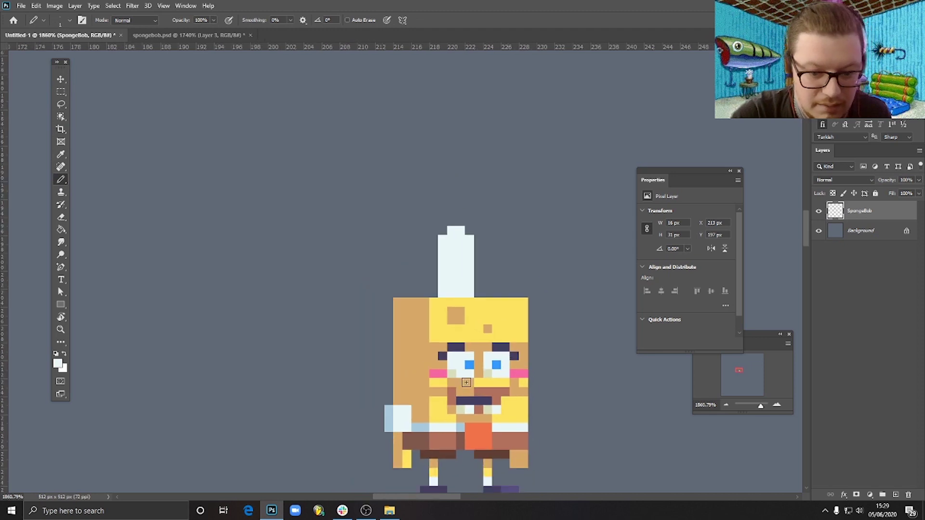
pyautogui.keyDown('alt'); pyautogui.click(426, 427); pyautogui.keyUp('alt')
pyautogui.scroll(2, 462, 296)
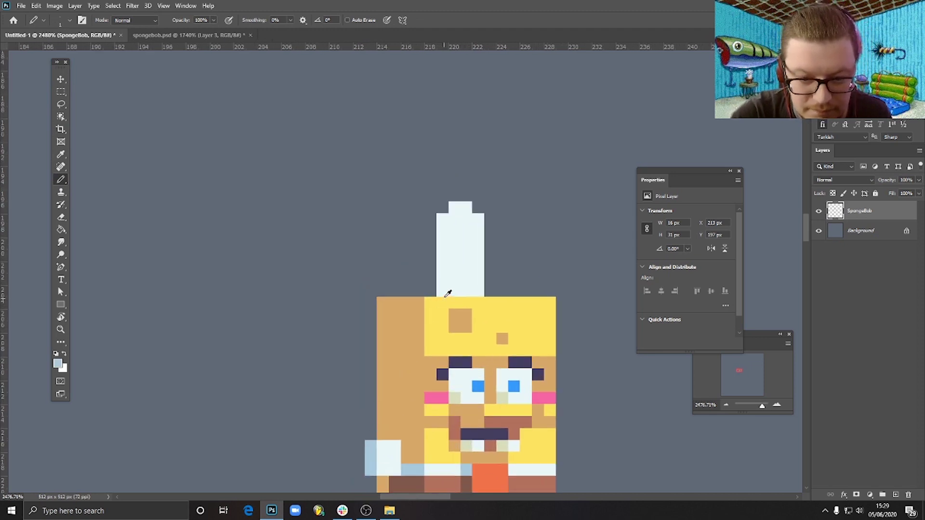
pyautogui.moveTo(456, 194)
pyautogui.mouseDown()
pyautogui.moveTo(453, 286)
pyautogui.moveTo(440, 206)
pyautogui.mouseUp()
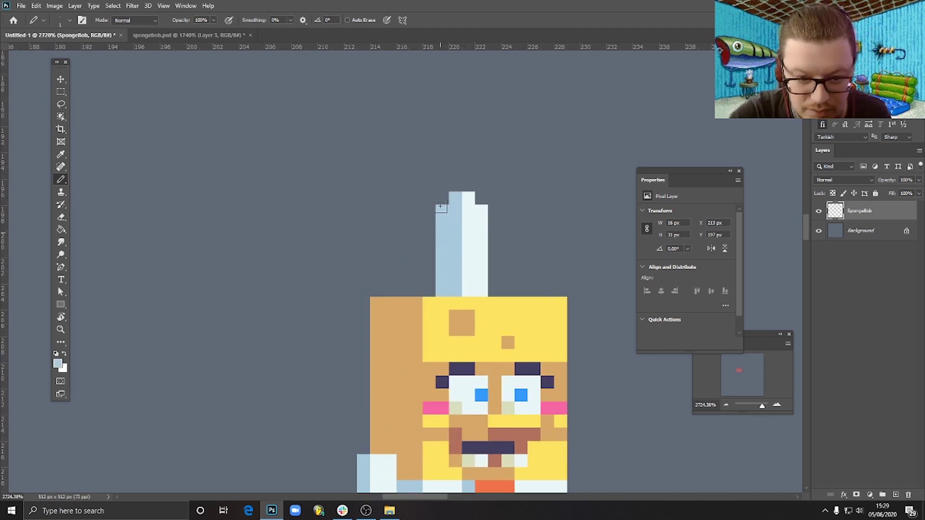
pyautogui.scroll(-3, 522, 255)
pyautogui.scroll(2, 534, 394)
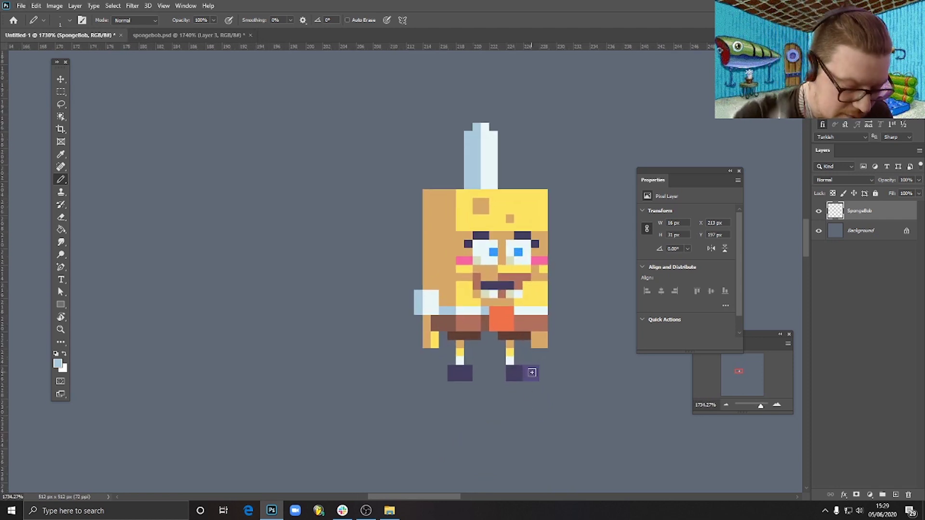
# Paint a dark purple band at the hat's base, using the shoe's purple.
pyautogui.keyDown('alt'); pyautogui.click(535, 370); pyautogui.keyUp('alt')
pyautogui.moveTo(485, 185); pyautogui.dragTo(495, 263)
pyautogui.keyDown('alt'); pyautogui.click(516, 447); pyautogui.keyUp('alt')
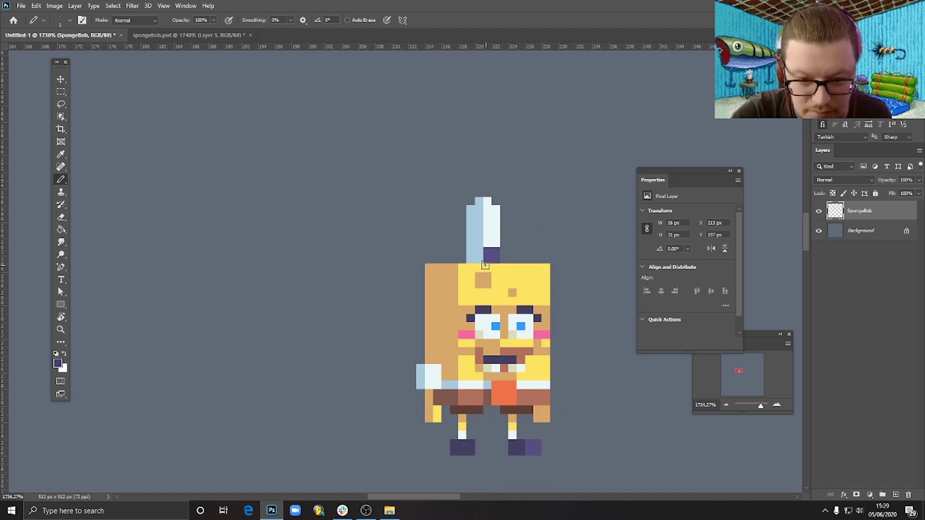
pyautogui.scroll(-3, 440, 211)
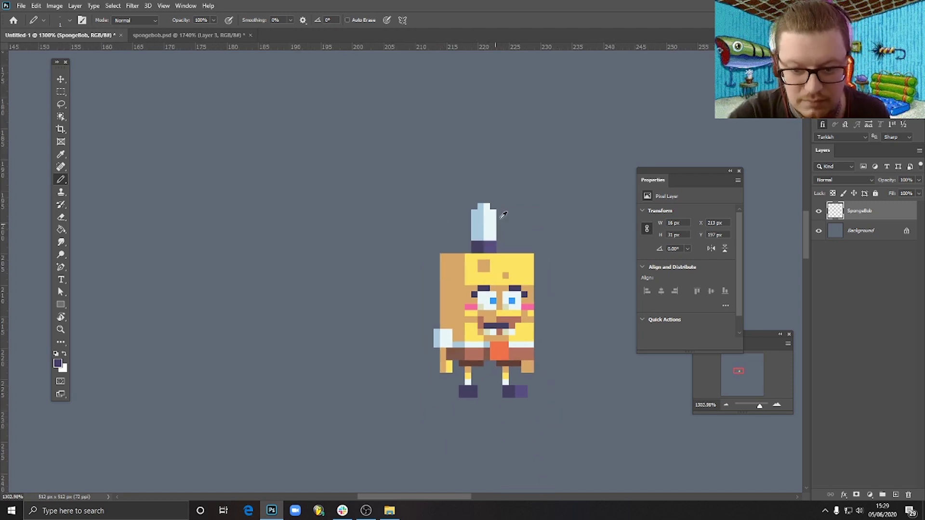
pyautogui.scroll(5, 520, 210)
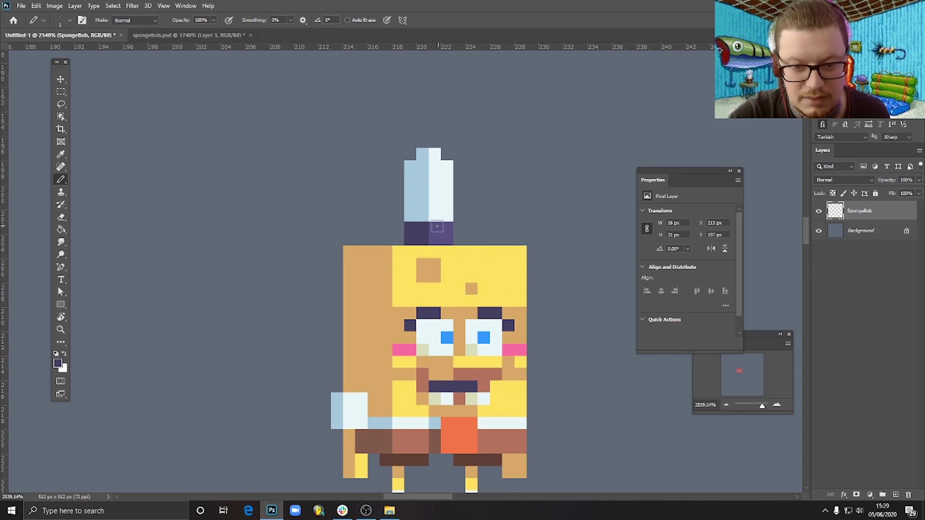
# Pick a medium blue, pencil a brim jutting right from the hat band, then choose darker blue #354a68.
pyautogui.click(57, 363)
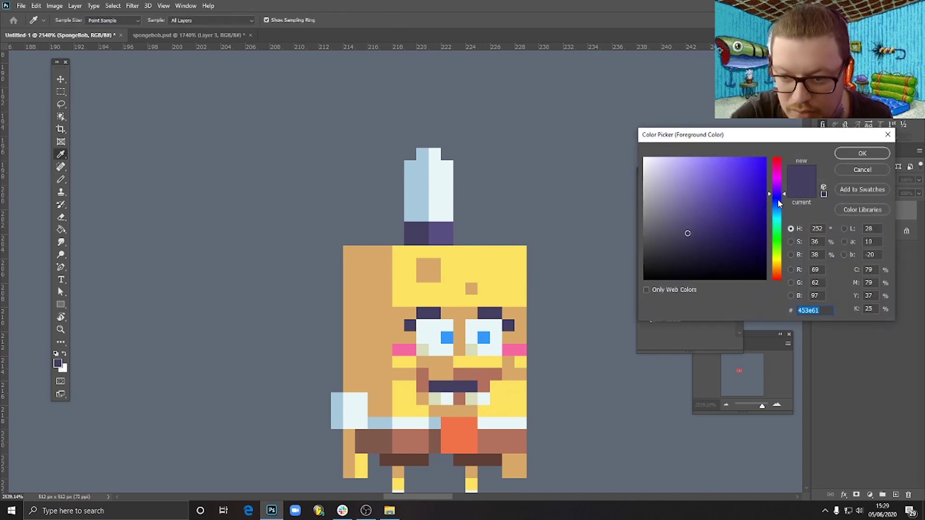
pyautogui.moveTo(778, 200); pyautogui.dragTo(778, 206)
pyautogui.moveTo(708, 198); pyautogui.dragTo(704, 211)
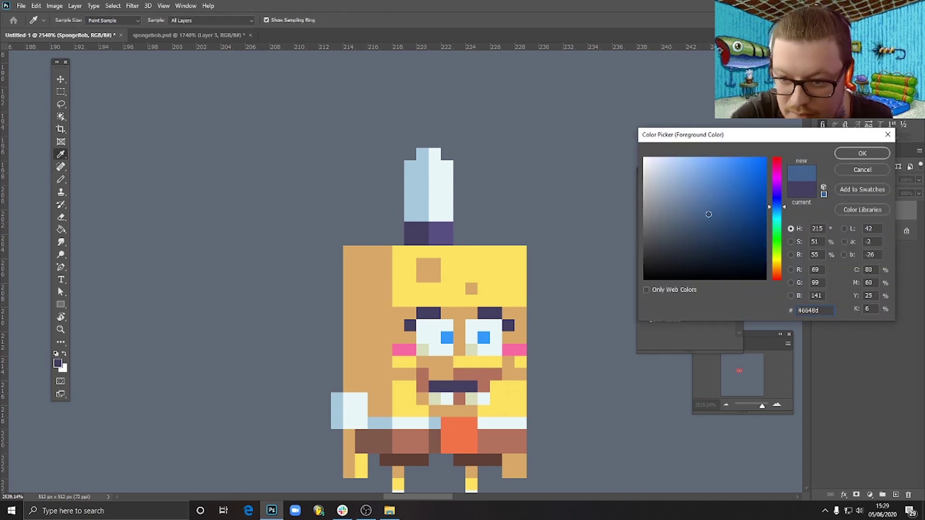
pyautogui.click(864, 155)
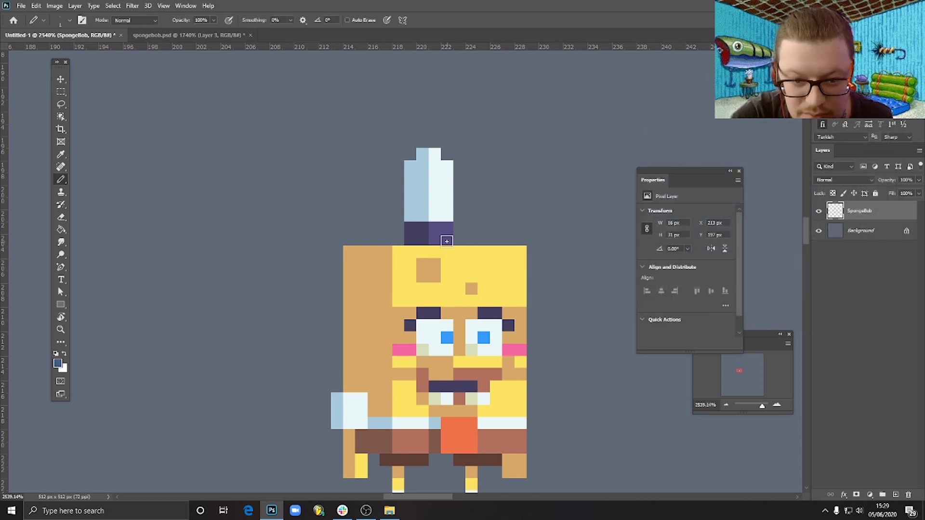
pyautogui.click(444, 233)
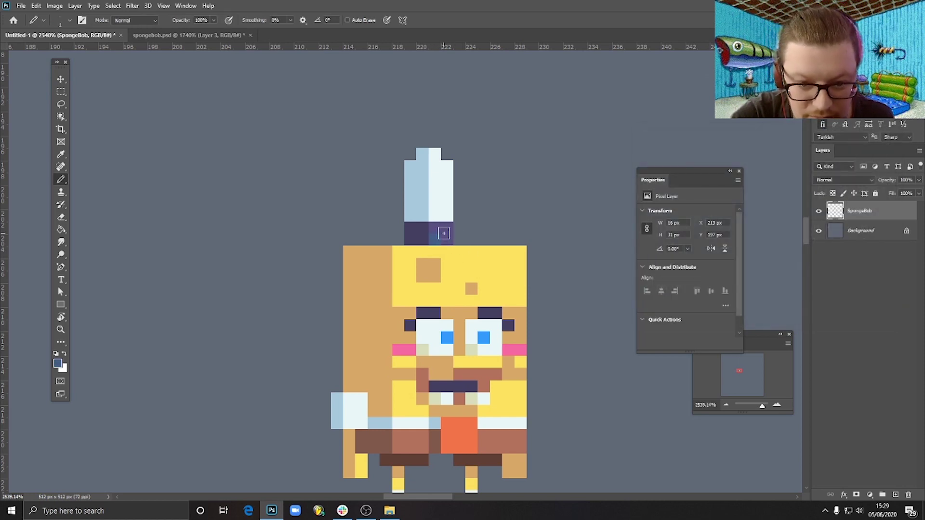
pyautogui.moveTo(462, 220); pyautogui.dragTo(473, 219)
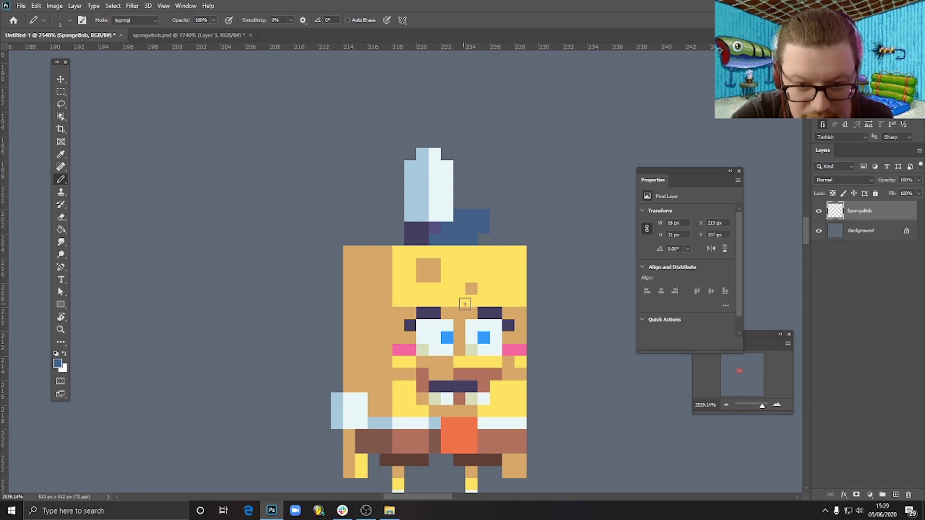
pyautogui.click(58, 364)
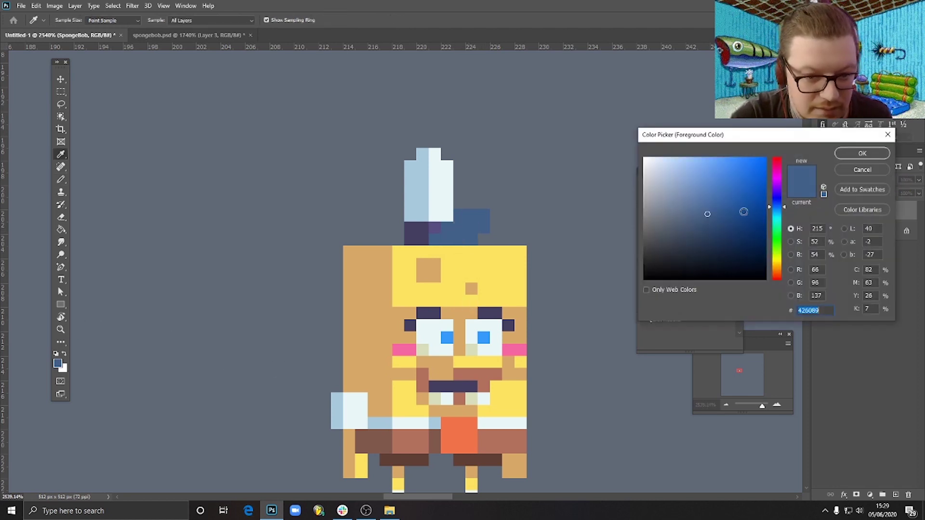
pyautogui.click(861, 153)
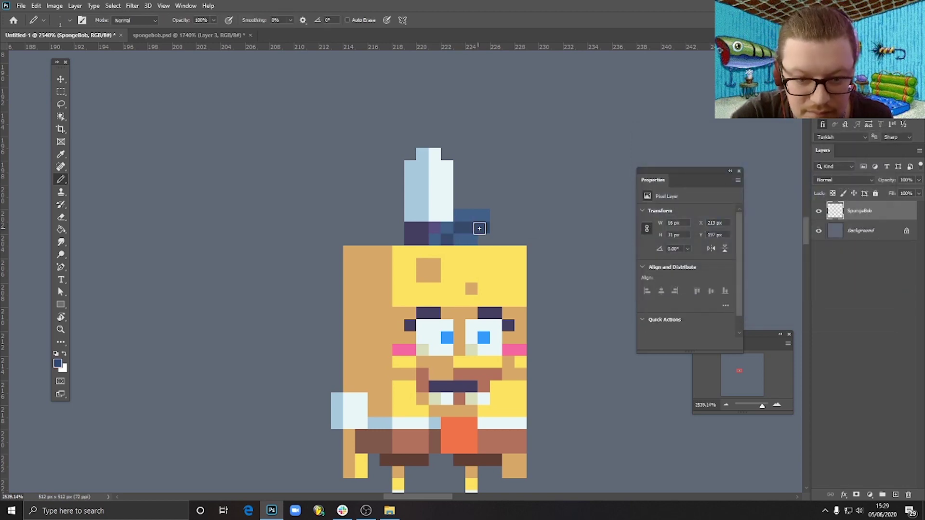
pyautogui.scroll(-5, 599, 238)
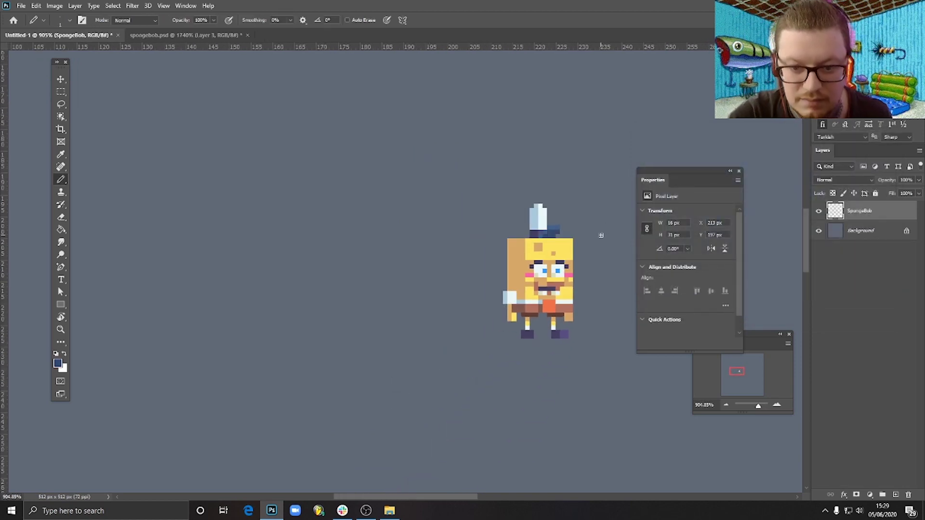
pyautogui.scroll(3, 583, 298)
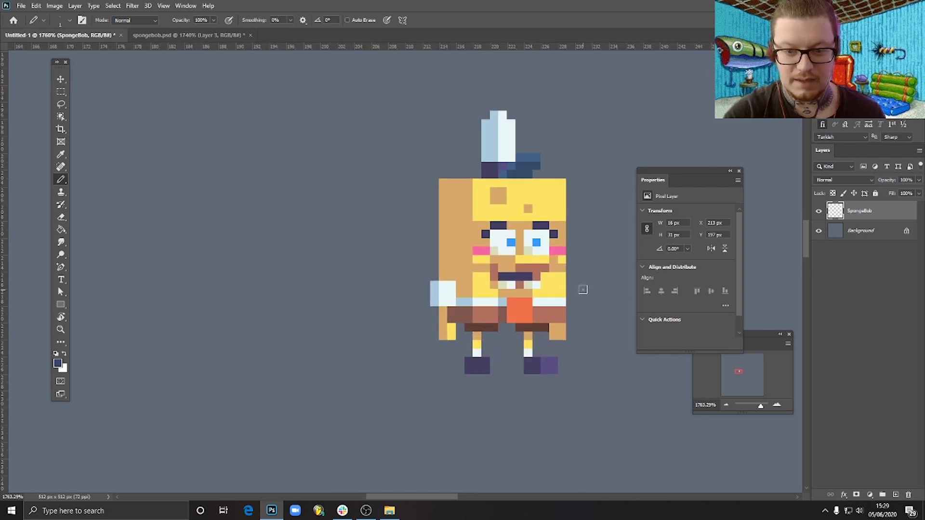
pyautogui.scroll(-3, 582, 289)
pyautogui.moveTo(562, 247); pyautogui.dragTo(504, 286)
pyautogui.scroll(3, 486, 289)
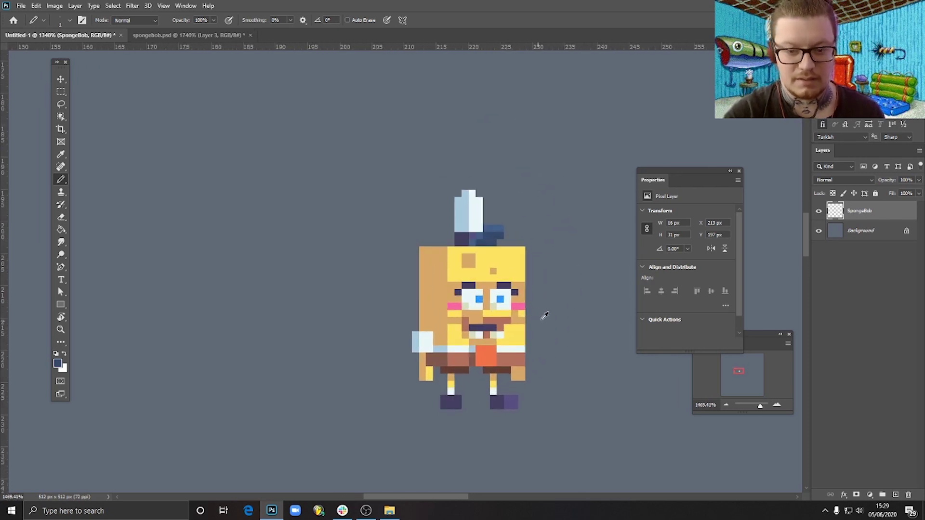
pyautogui.scroll(3, 501, 308)
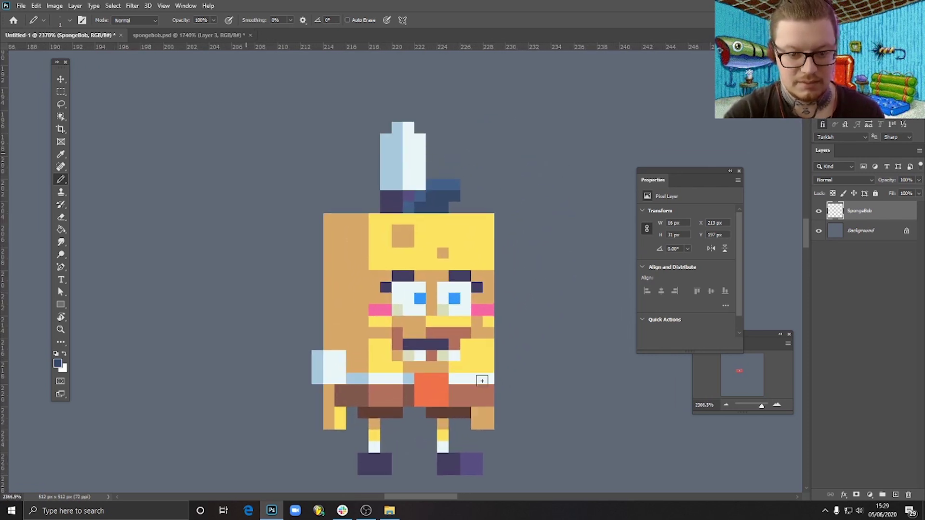
pyautogui.scroll(-4, 504, 313)
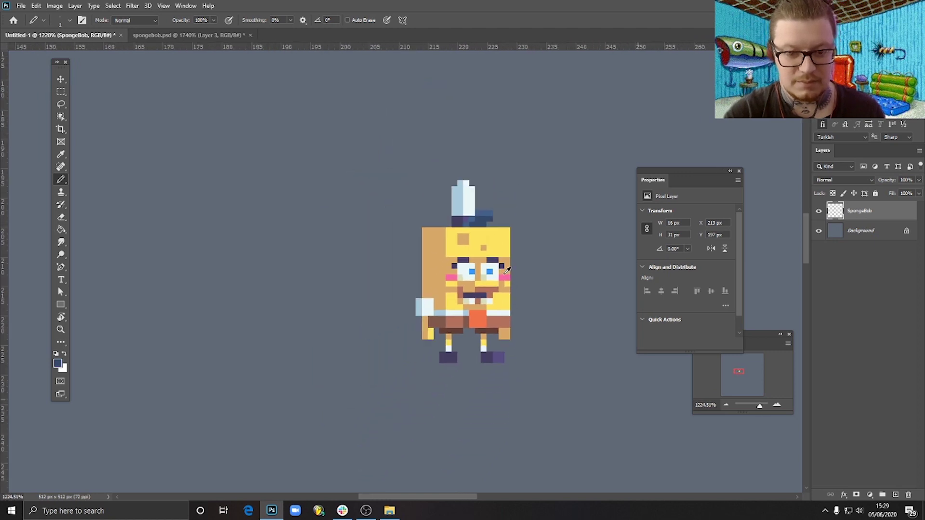
pyautogui.scroll(4, 487, 309)
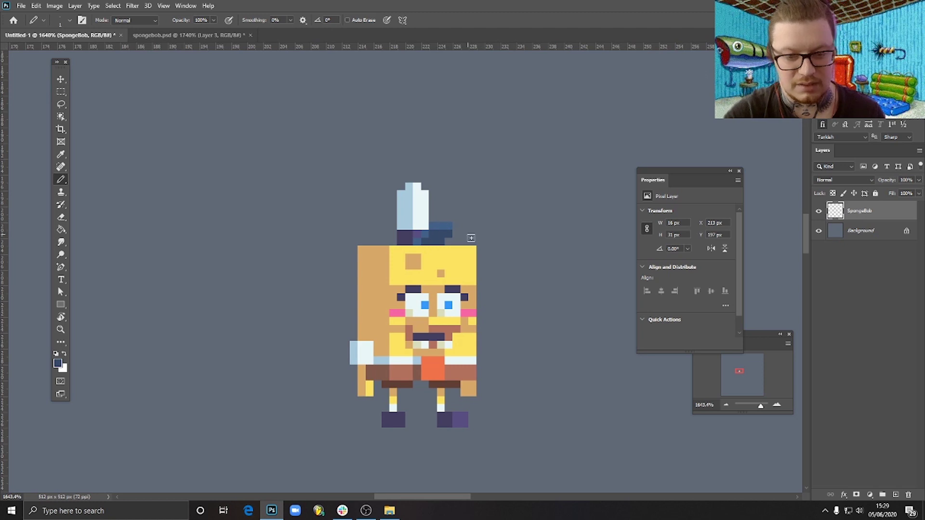
pyautogui.moveTo(447, 348)
pyautogui.mouseDown()
pyautogui.moveTo(468, 309)
pyautogui.moveTo(405, 298)
pyautogui.moveTo(406, 267)
pyautogui.moveTo(453, 291)
pyautogui.mouseUp()
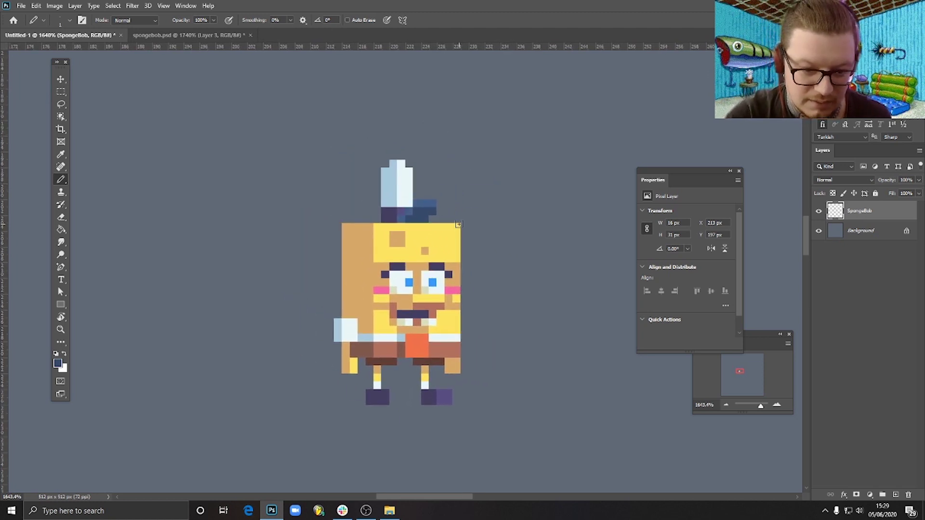
pyautogui.press('v')
pyautogui.scroll(-6, 468, 287)
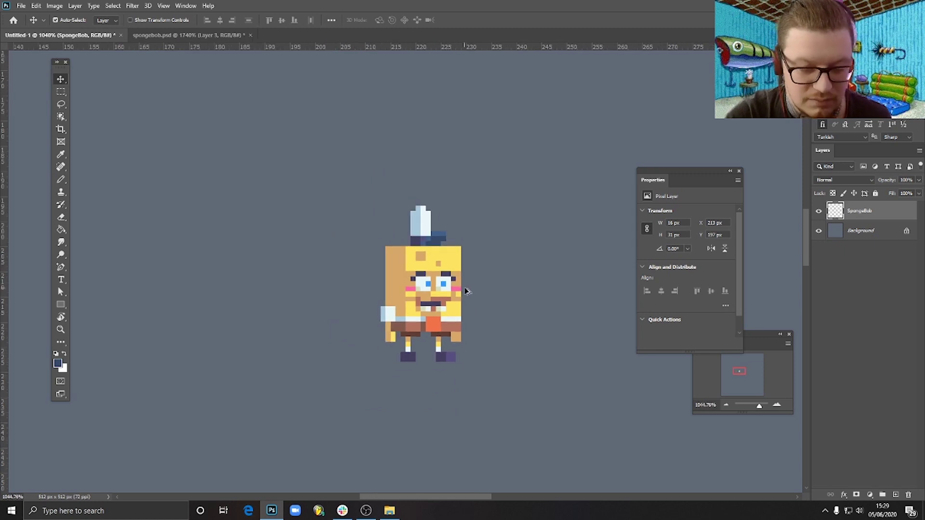
pyautogui.scroll(5, 448, 280)
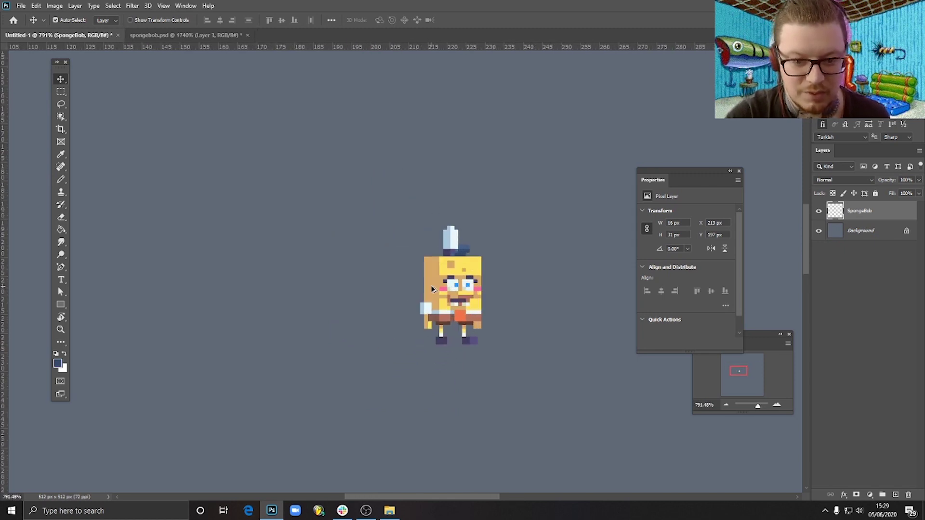